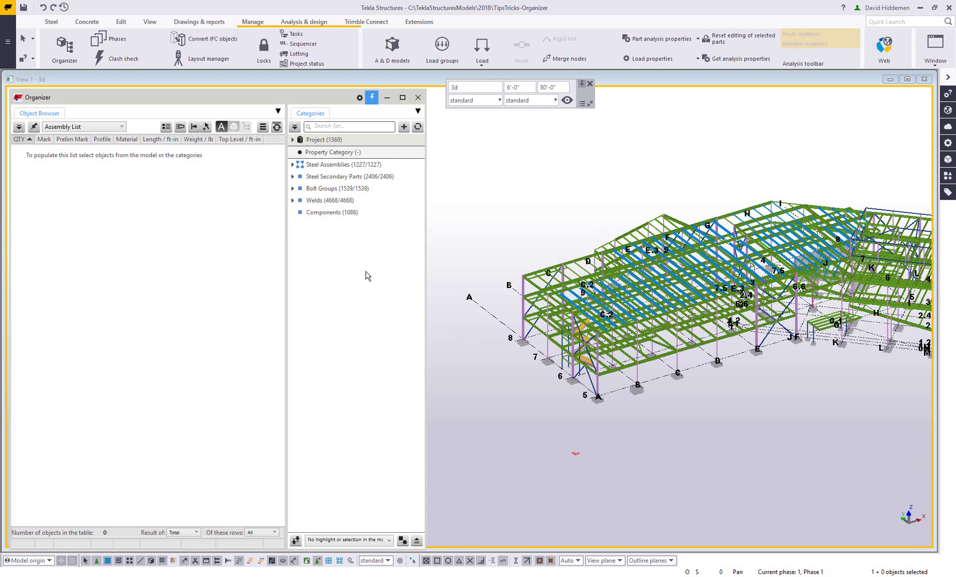
Delete the Steel Assemblies category from the Organizer and confirm the permanent deletion
left_click(324, 166)
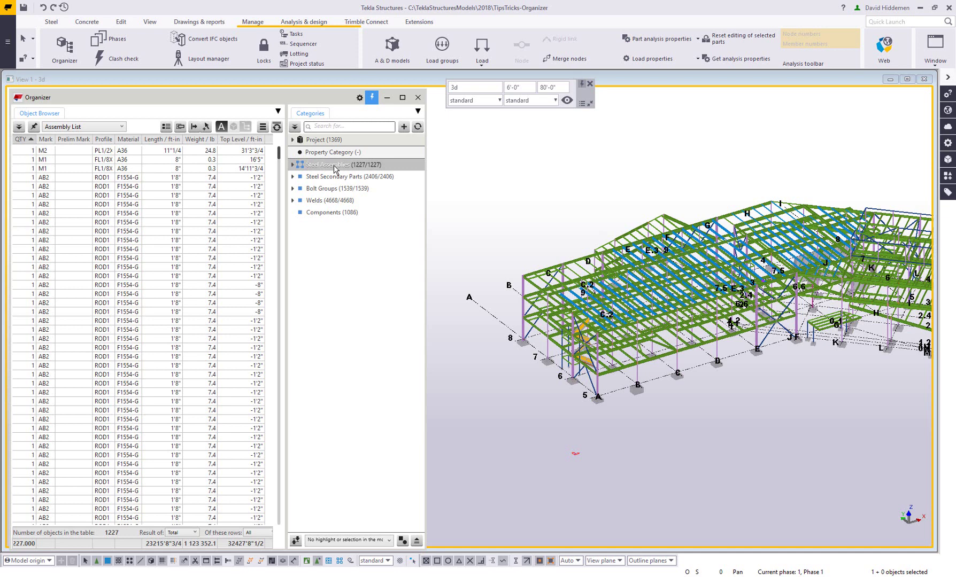
right_click(335, 168)
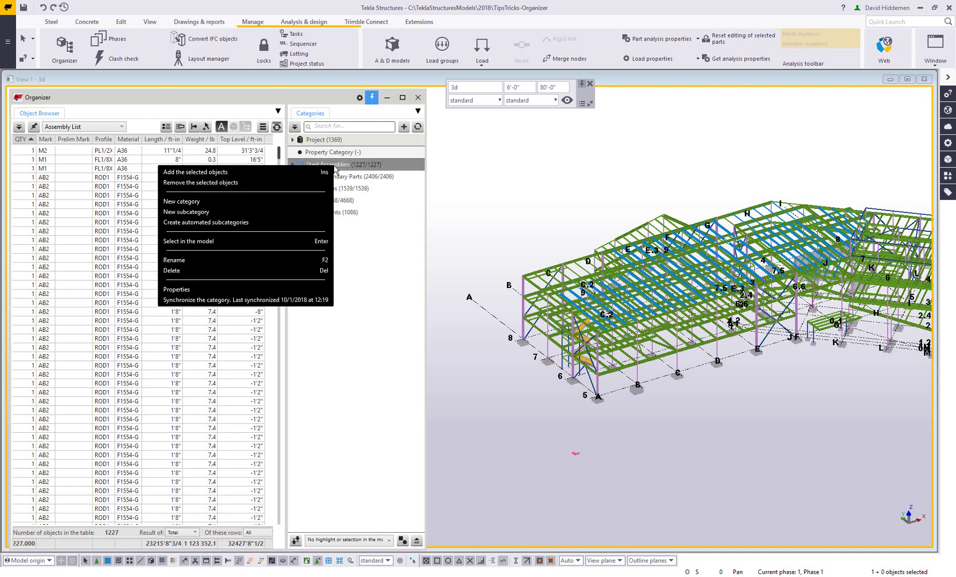
left_click(255, 269)
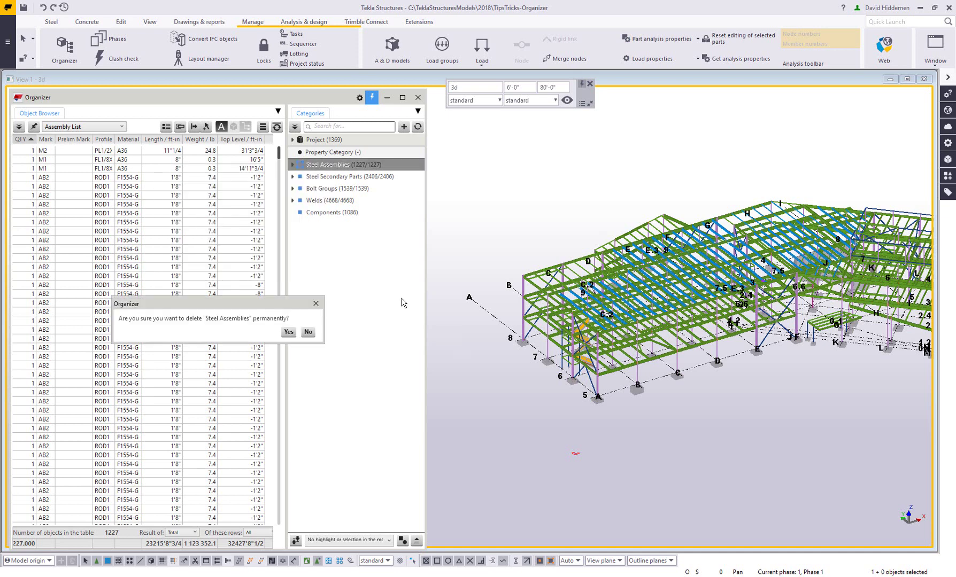
left_click(289, 332)
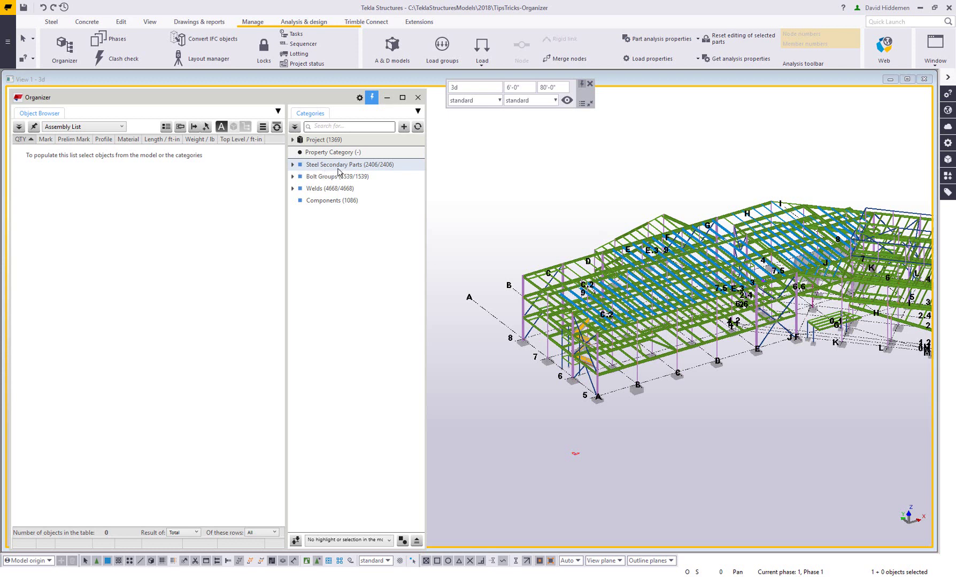
Create a new empty Custom Category next to Steel Secondary Parts in the Organizer
left_click(326, 169)
right_click(326, 170)
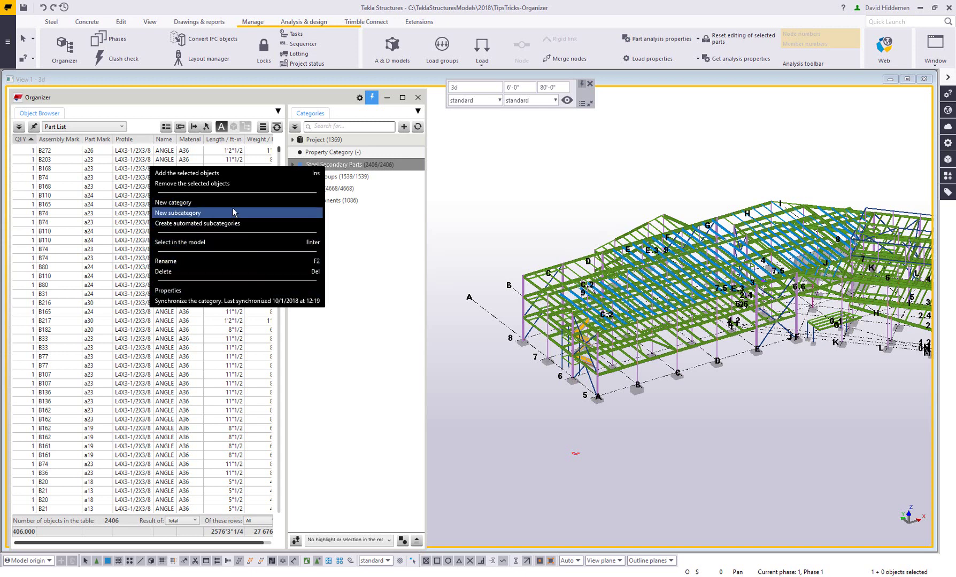
left_click(180, 206)
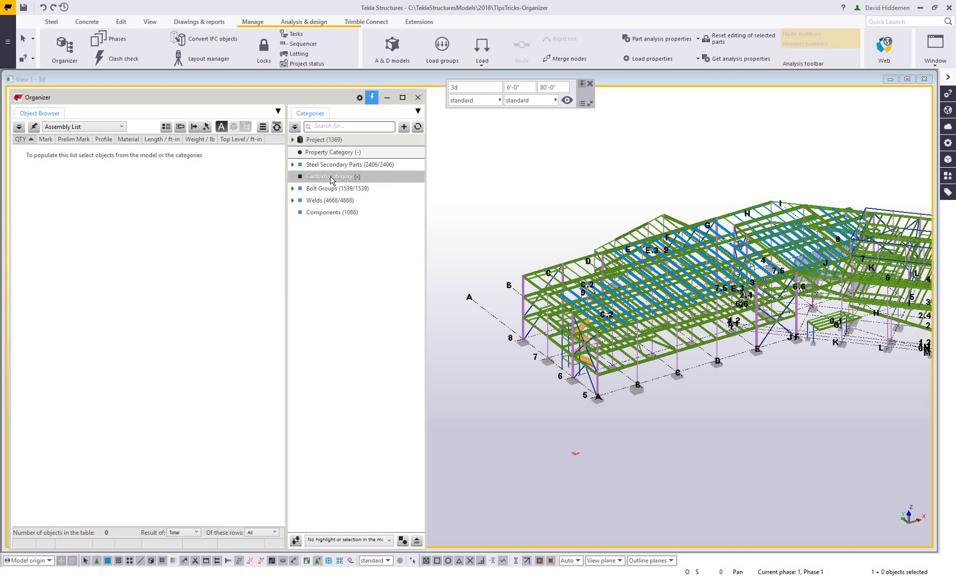
right_click(325, 180)
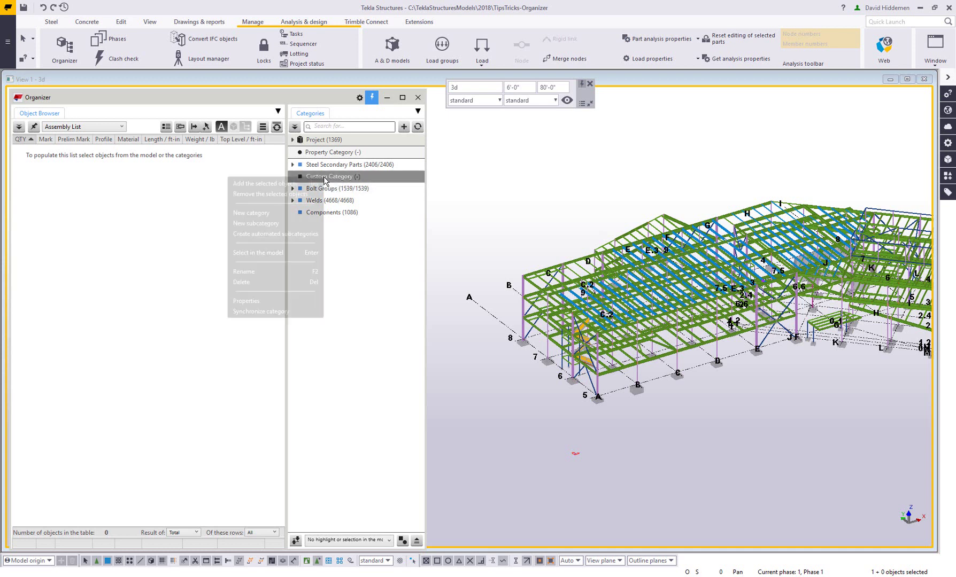
Name the category Steel Assemblies, source it from the Tekla Structures model, and add the Steel_All filter
left_click(282, 301)
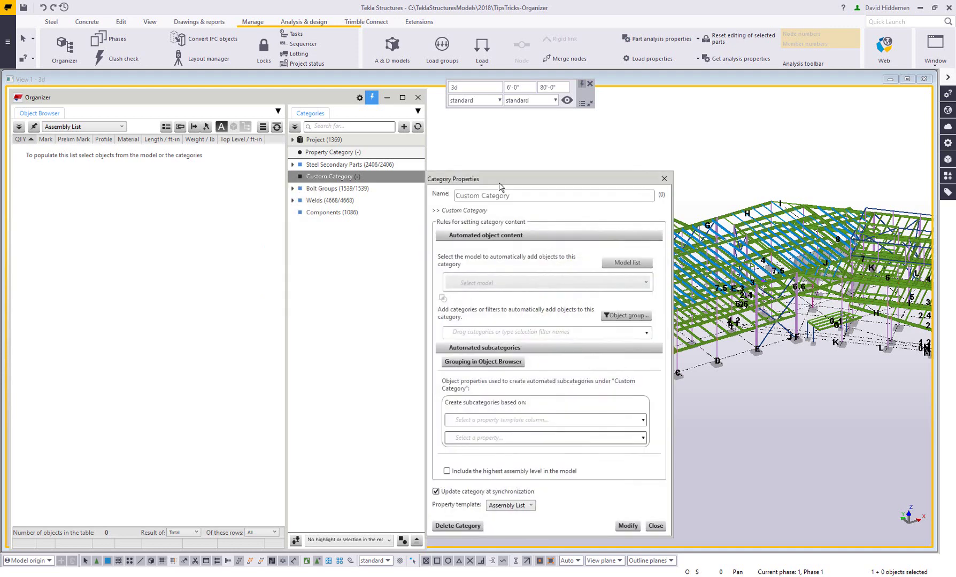
left_click_drag(500, 178, 506, 99)
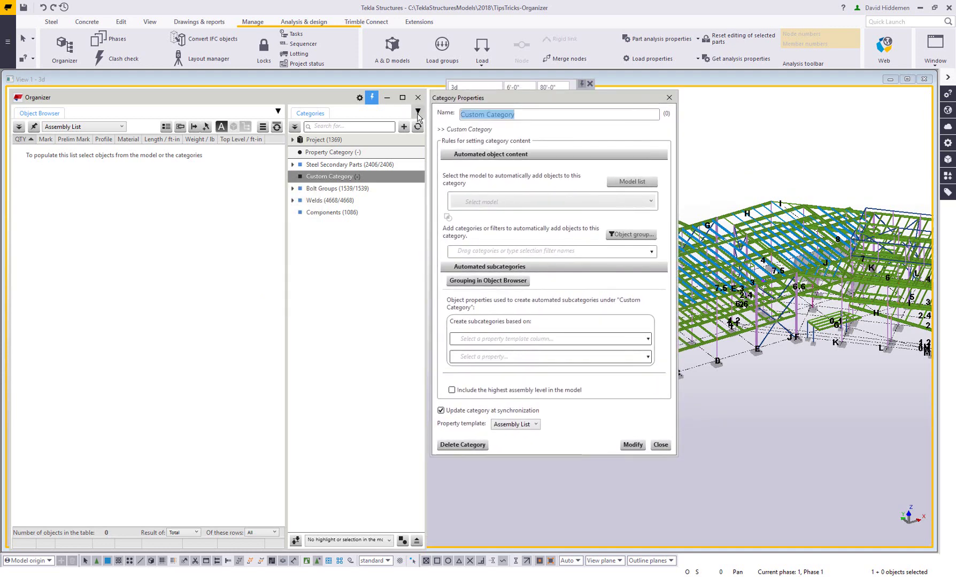
type("Steel Assemblies")
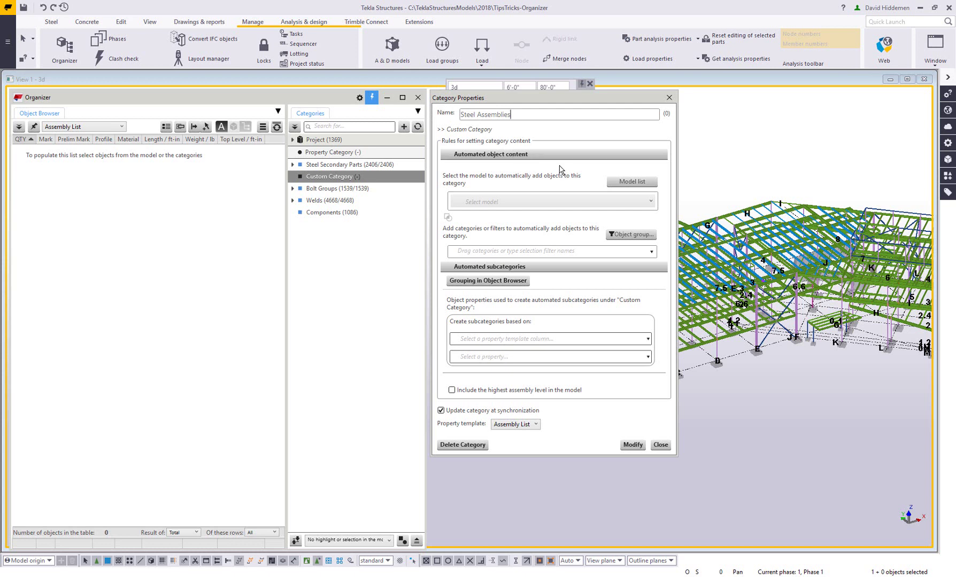
left_click(572, 203)
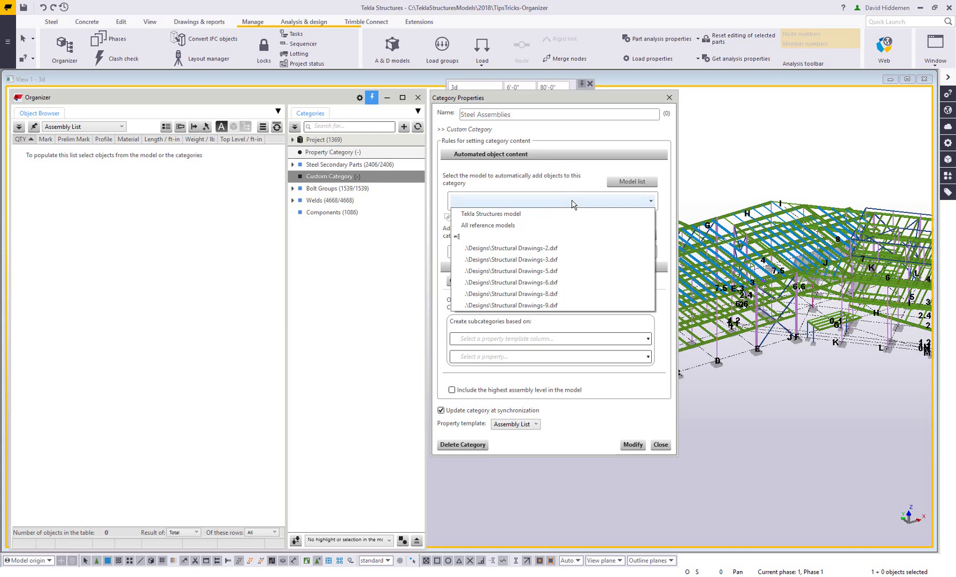
left_click(488, 215)
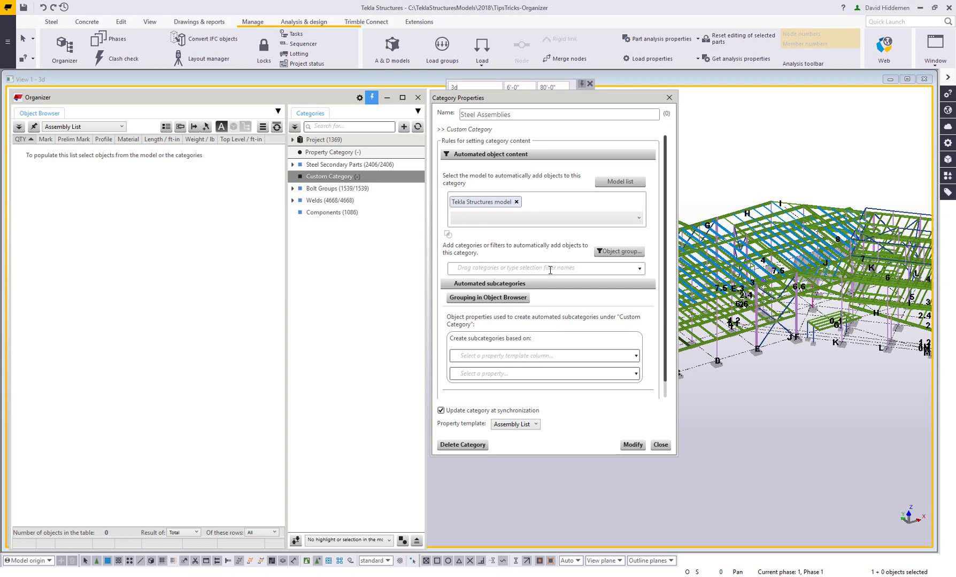
left_click(641, 270)
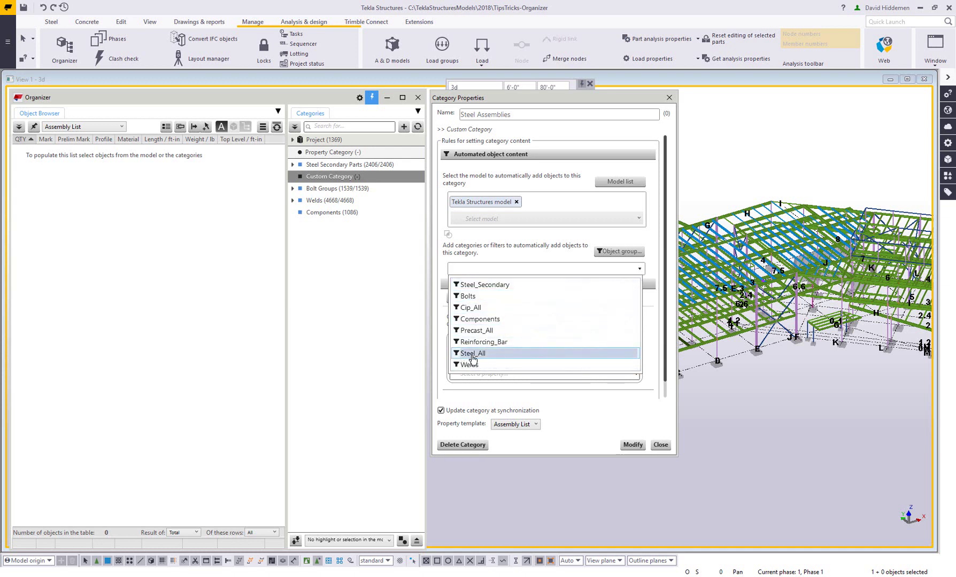
left_click(472, 355)
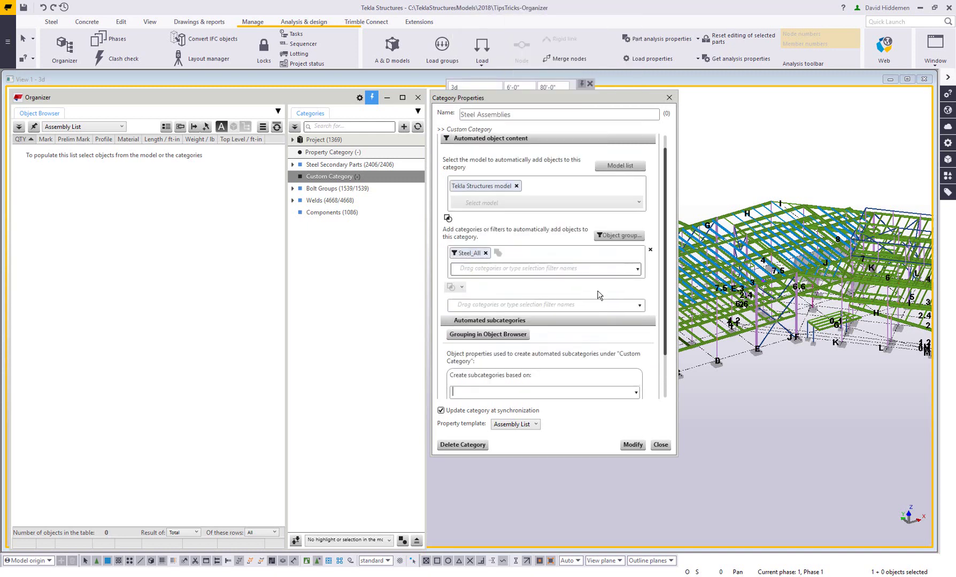
left_click(620, 238)
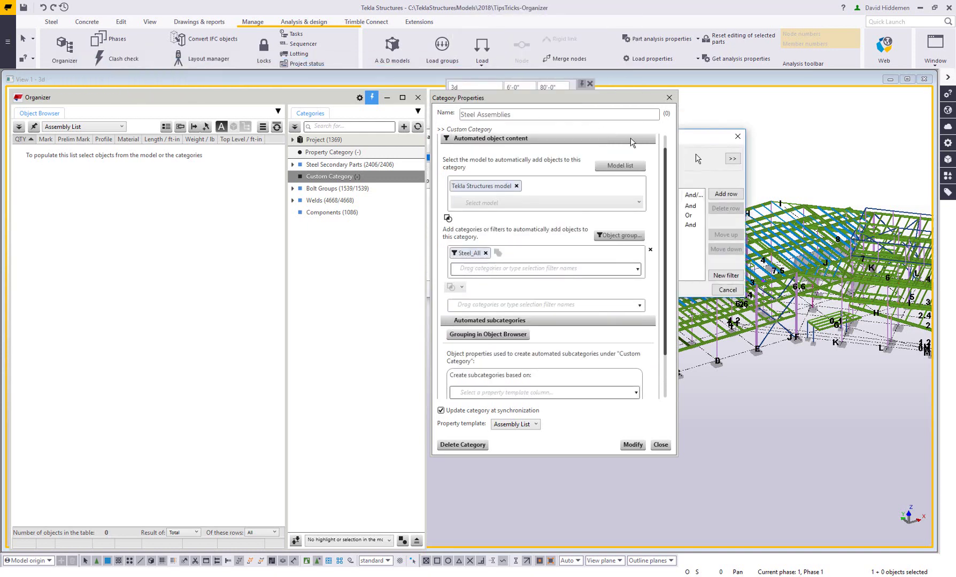
left_click_drag(735, 163, 894, 381)
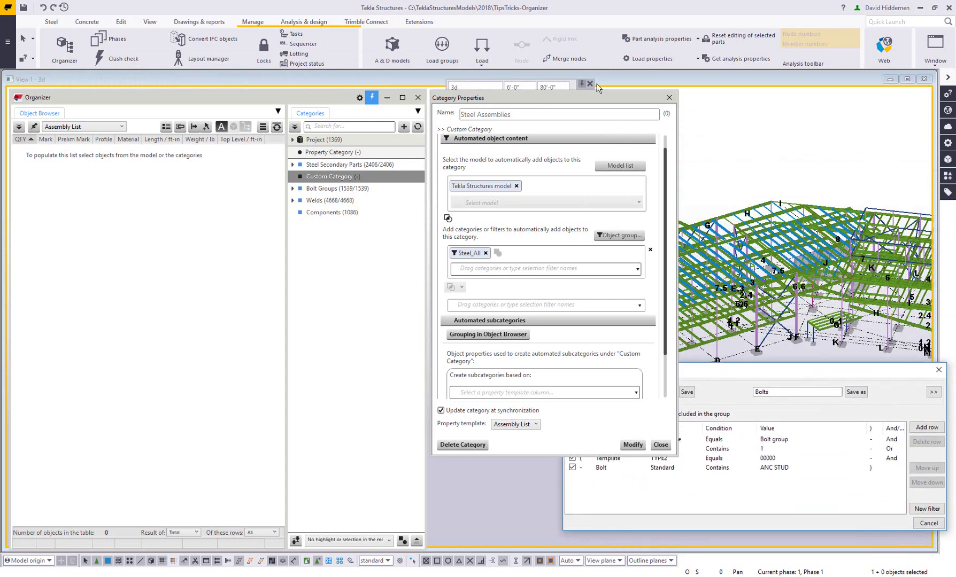
left_click_drag(598, 100, 461, 60)
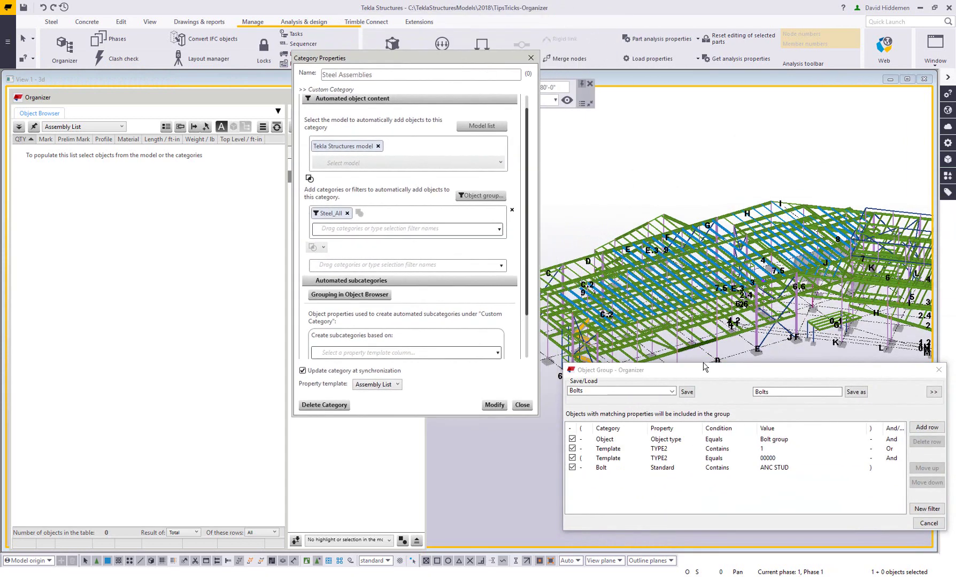
left_click_drag(701, 370, 690, 223)
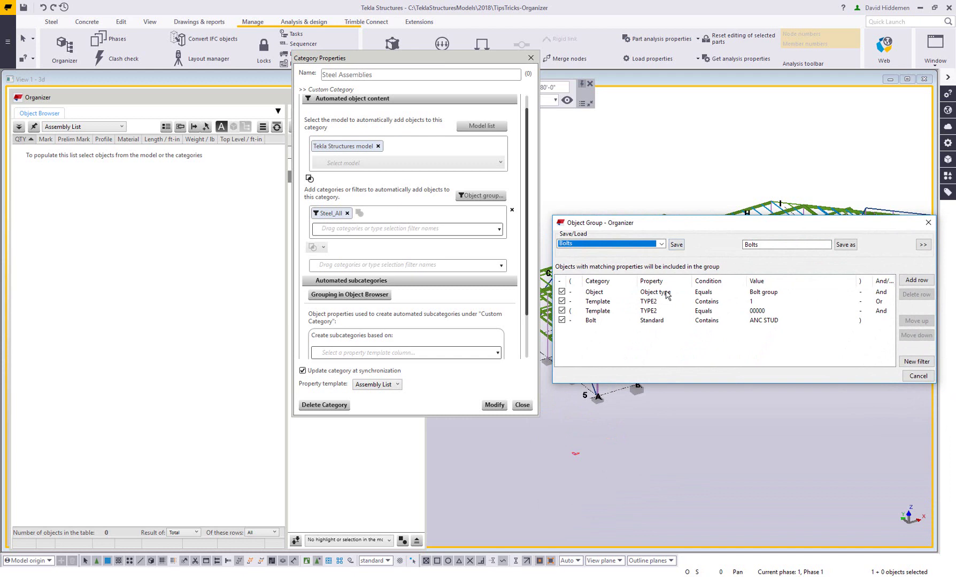
left_click(661, 246)
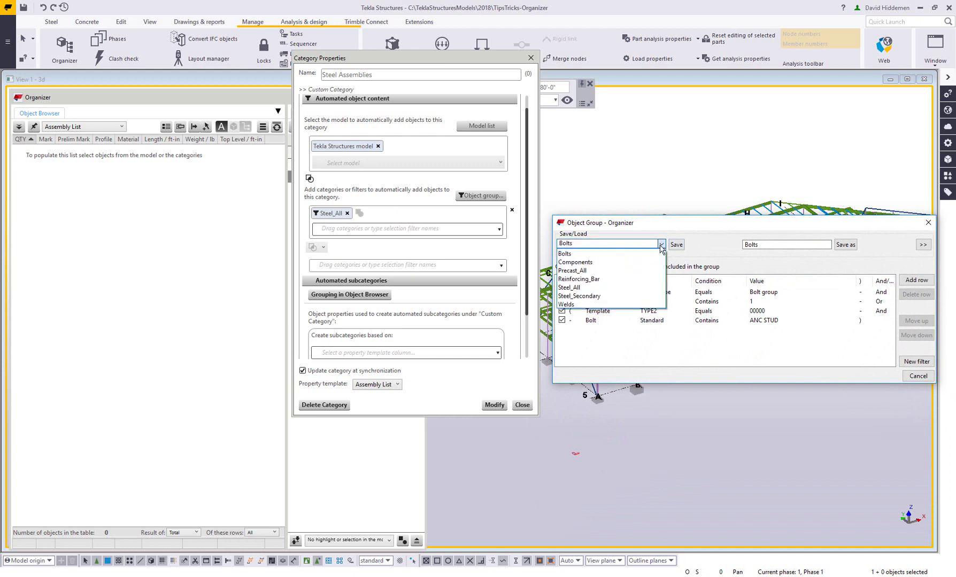
left_click(622, 289)
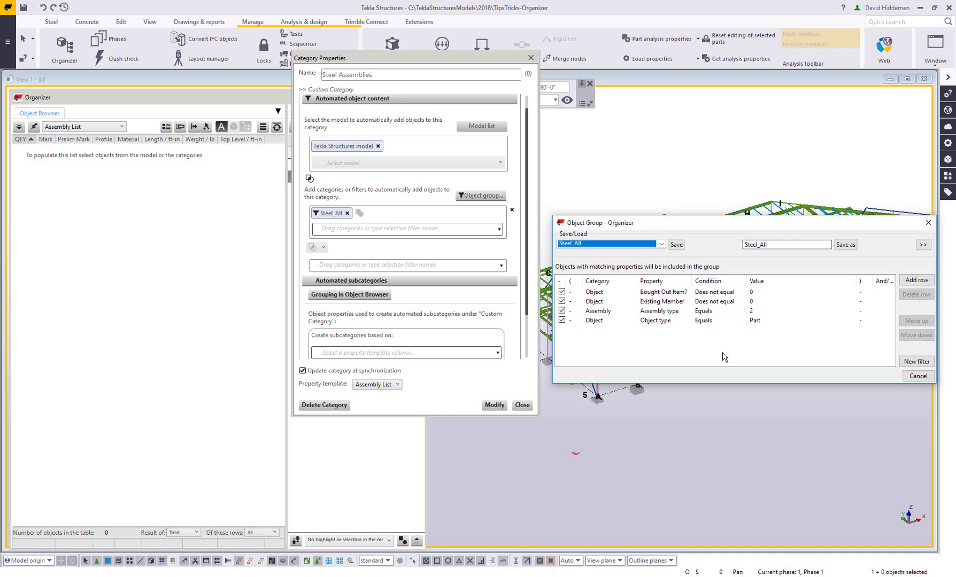
left_click(914, 377)
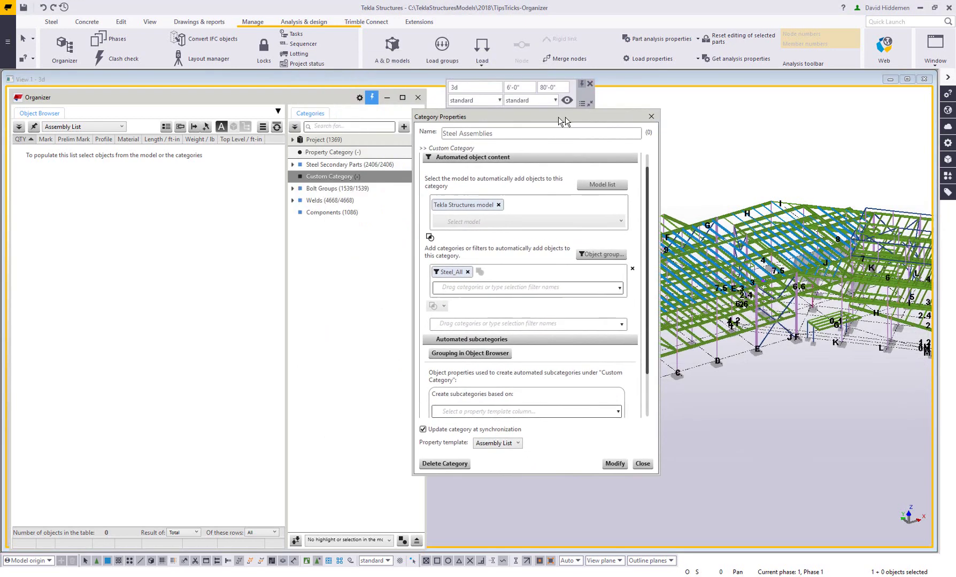
Apply the Steel Assemblies category settings and browse its 4913 listed objects
left_click_drag(564, 116, 577, 98)
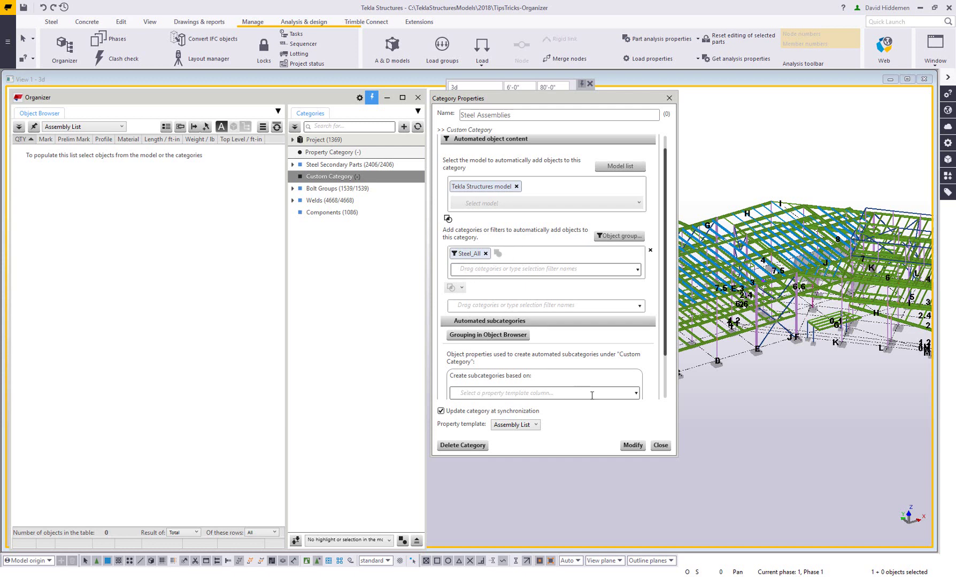
left_click(633, 446)
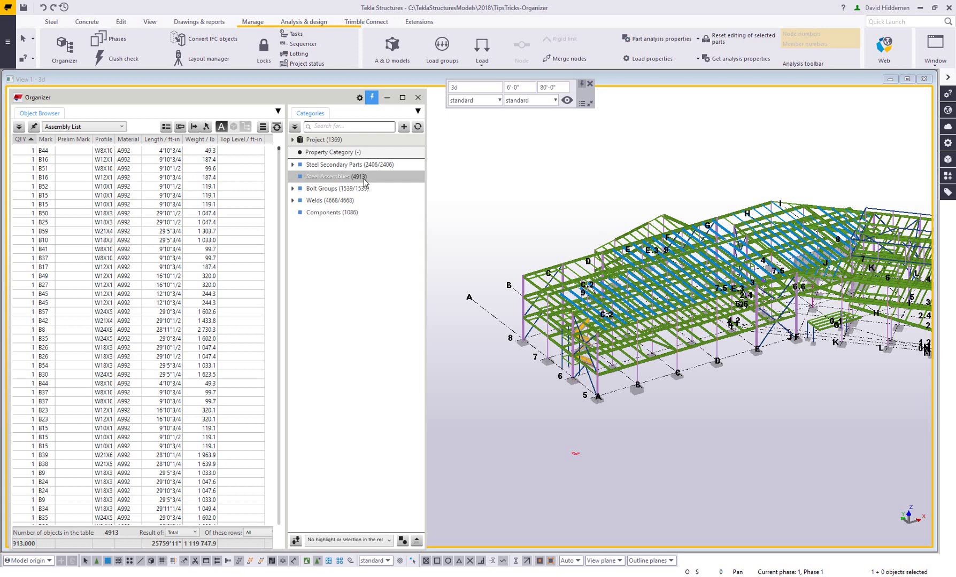
scroll(91, 406, "down", 6)
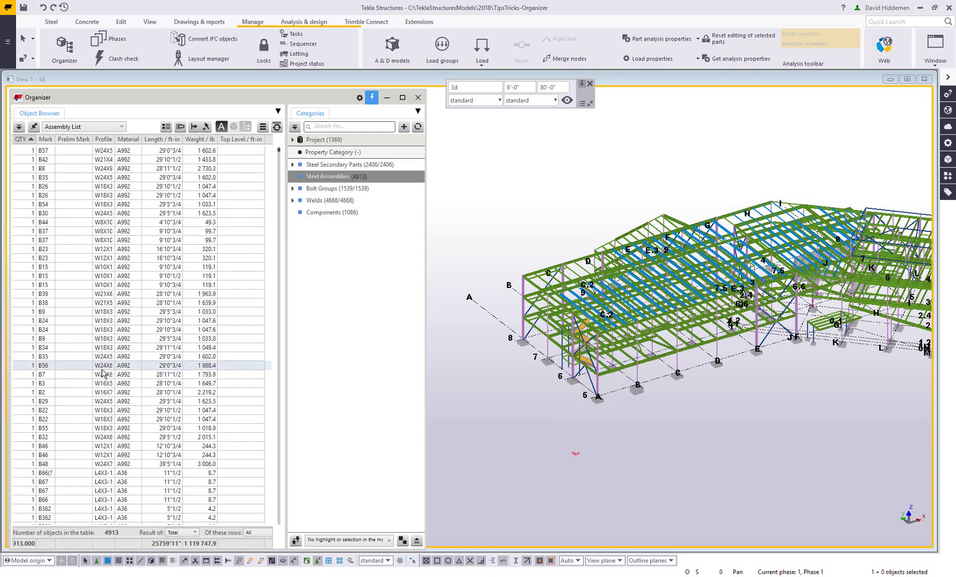
scroll(104, 348, "down", 10)
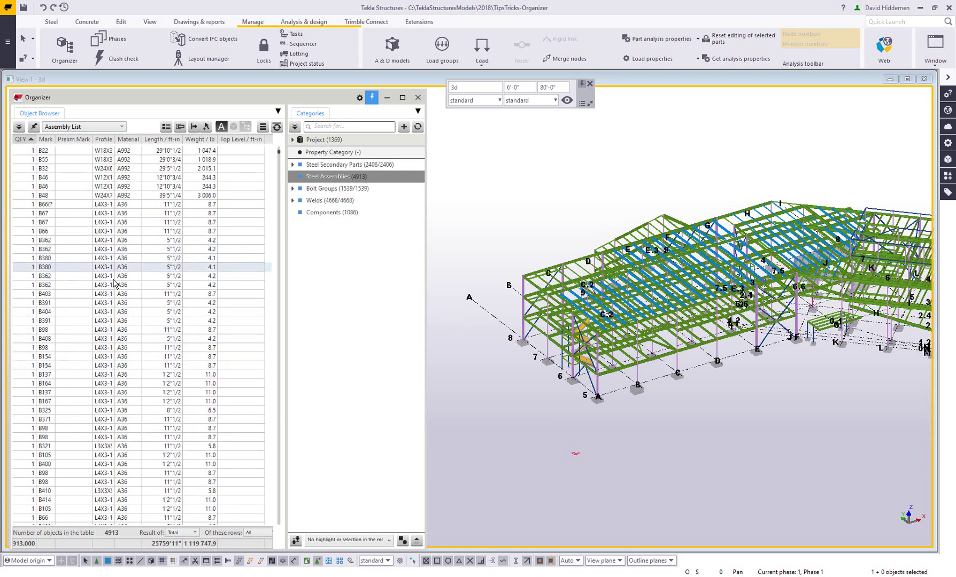
scroll(131, 444, "up", 2)
scroll(132, 436, "up", 14)
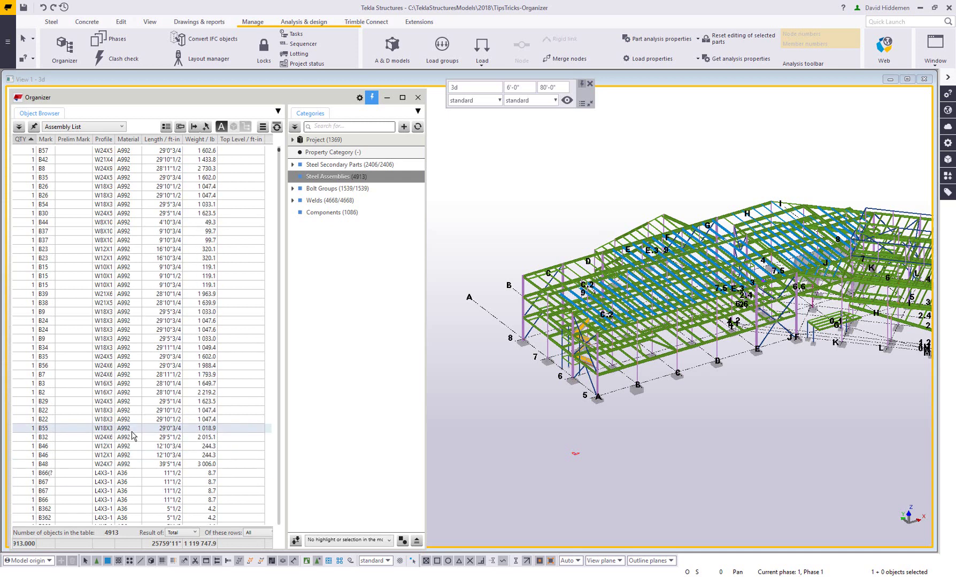
Restrict Steel Assemblies to the highest assembly level and apply, leaving 1227 objects
right_click(333, 182)
left_click(268, 303)
left_click_drag(562, 147, 558, 96)
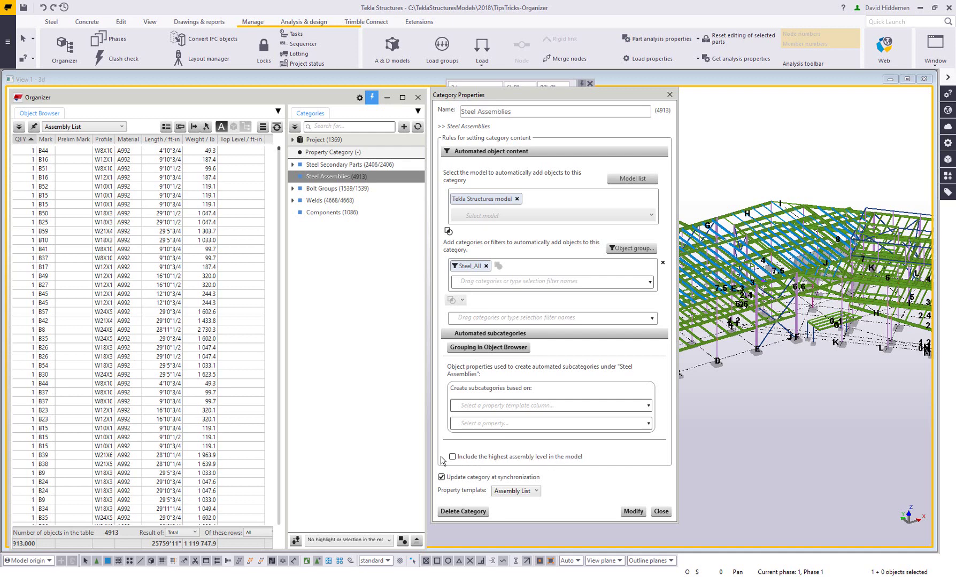
left_click(455, 458)
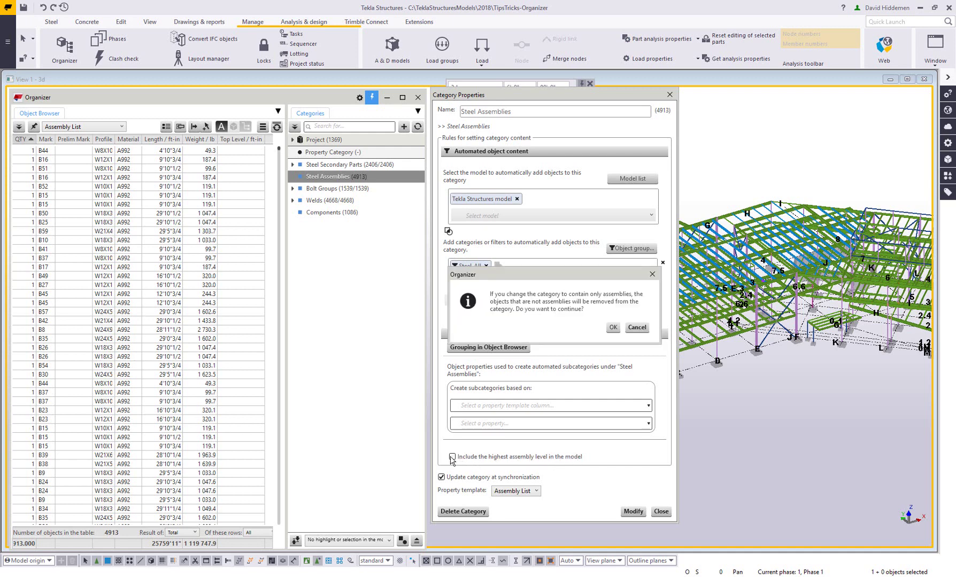
left_click(617, 328)
left_click(633, 512)
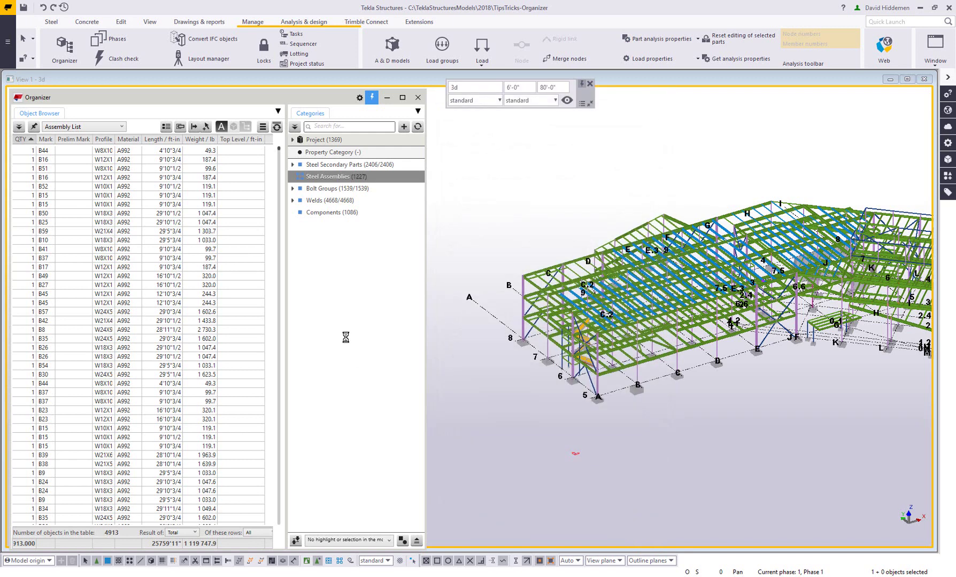
Scroll through the 1227 steel assemblies, from AB1 anchor rods to W-shape members, and select B234
left_click(342, 181)
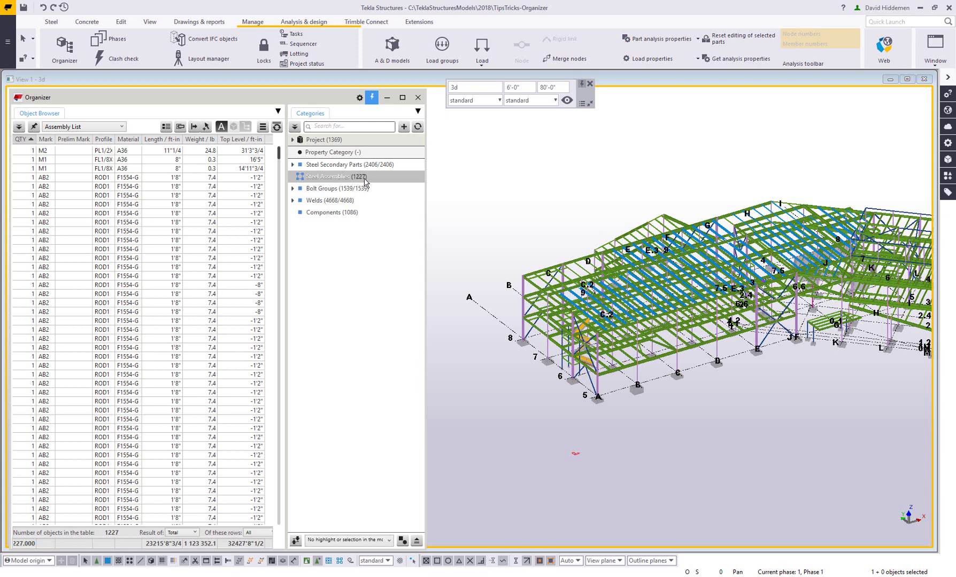
scroll(178, 289, "down", 6)
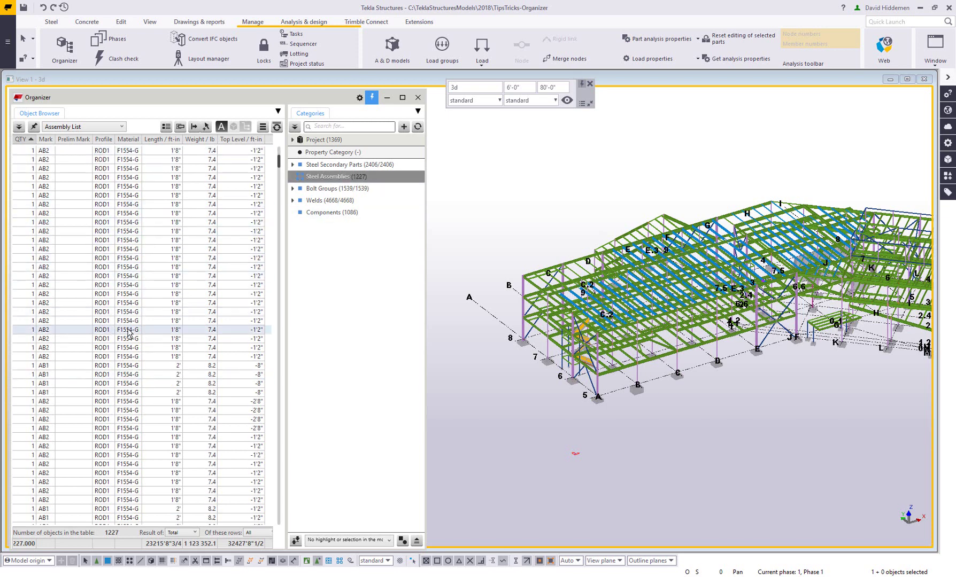
scroll(123, 363, "down", 11)
scroll(123, 363, "down", 10)
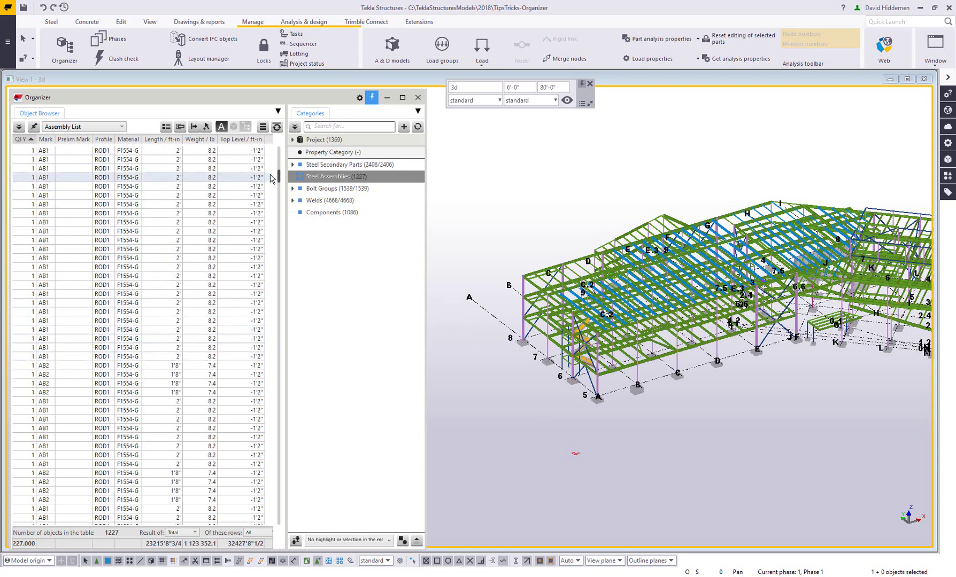
scroll(282, 240, "down", 6)
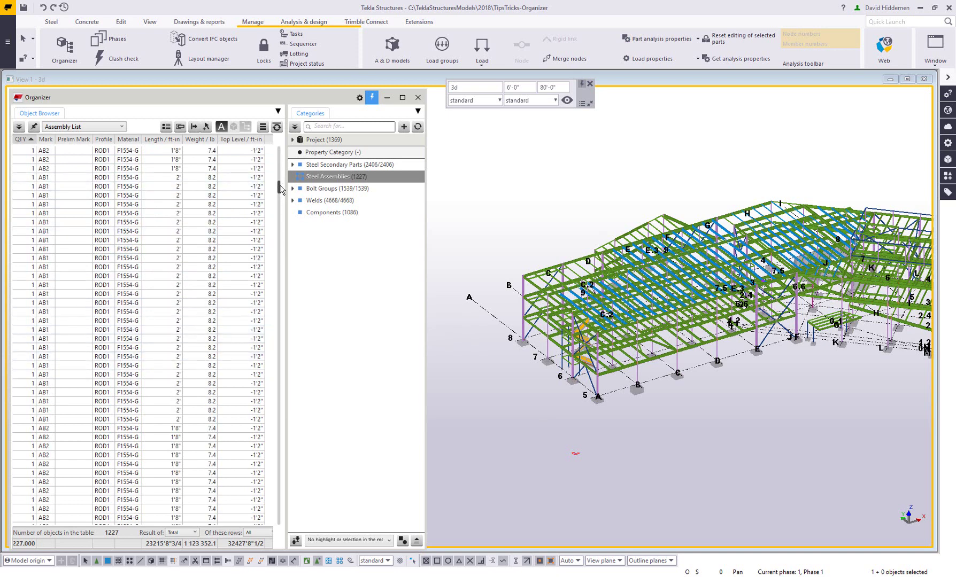
left_click_drag(279, 184, 279, 233)
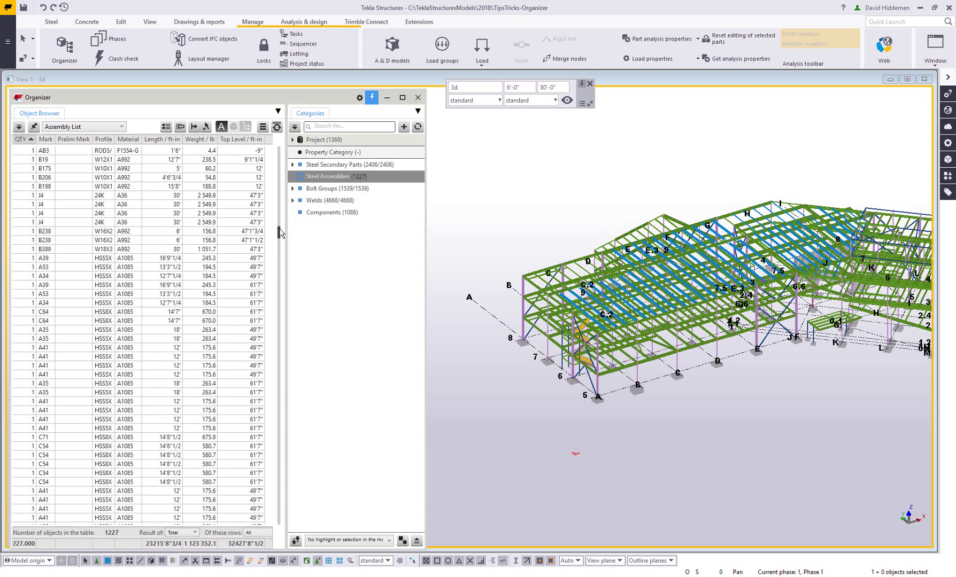
scroll(281, 283, "down", 10)
scroll(281, 384, "down", 10)
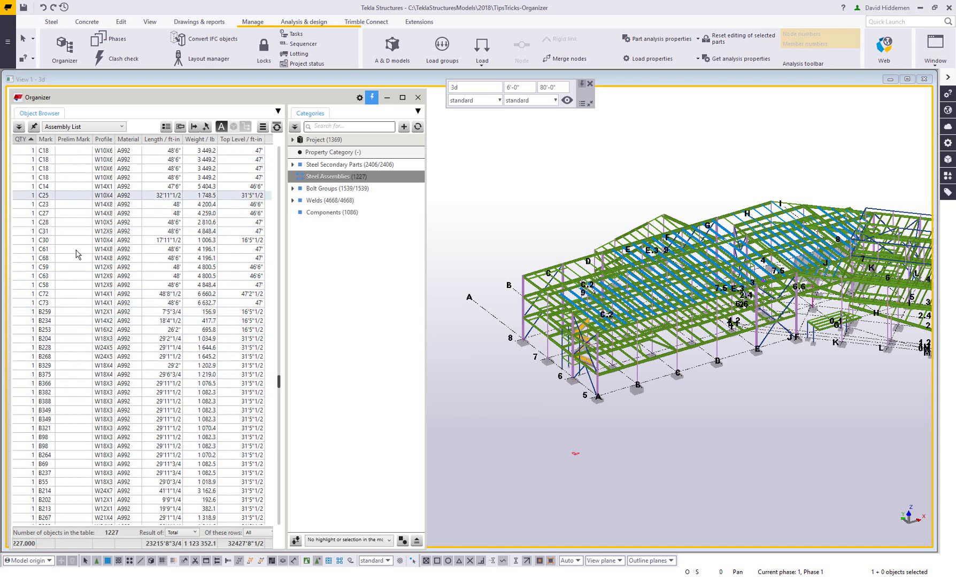
left_click(80, 321)
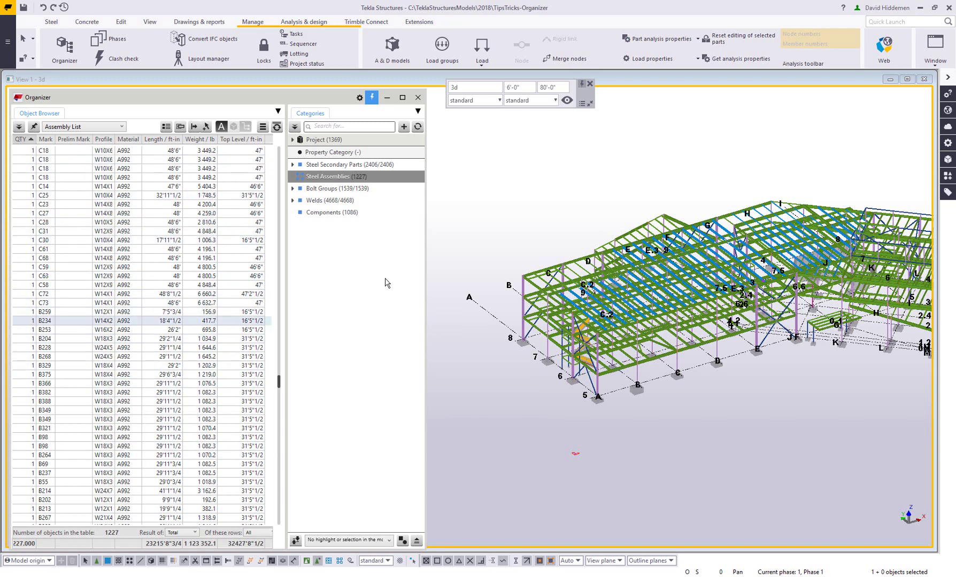
Set ASSEMBLY_NAME as the automated subcategory property in the Steel Assemblies category properties
right_click(347, 178)
left_click(325, 301)
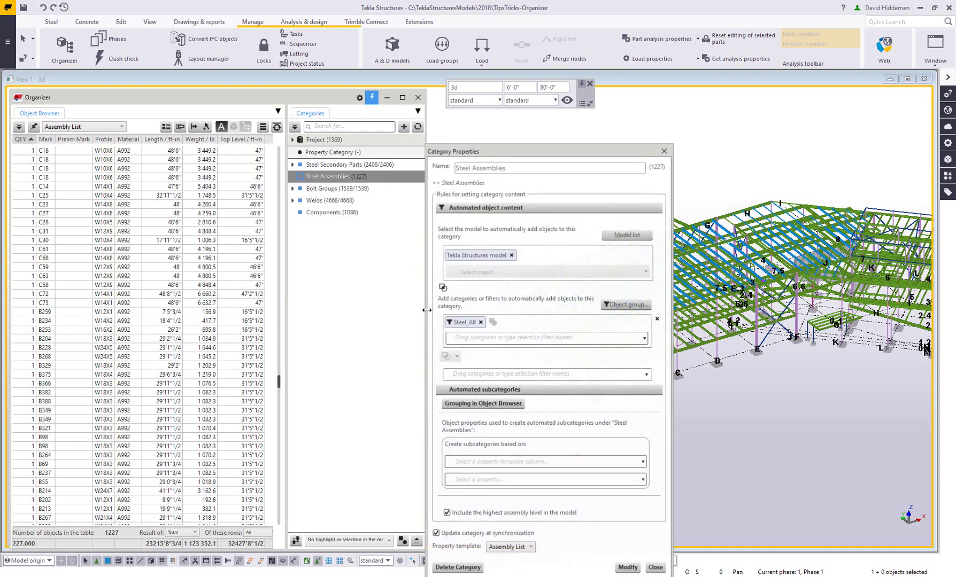
left_click_drag(515, 153, 521, 99)
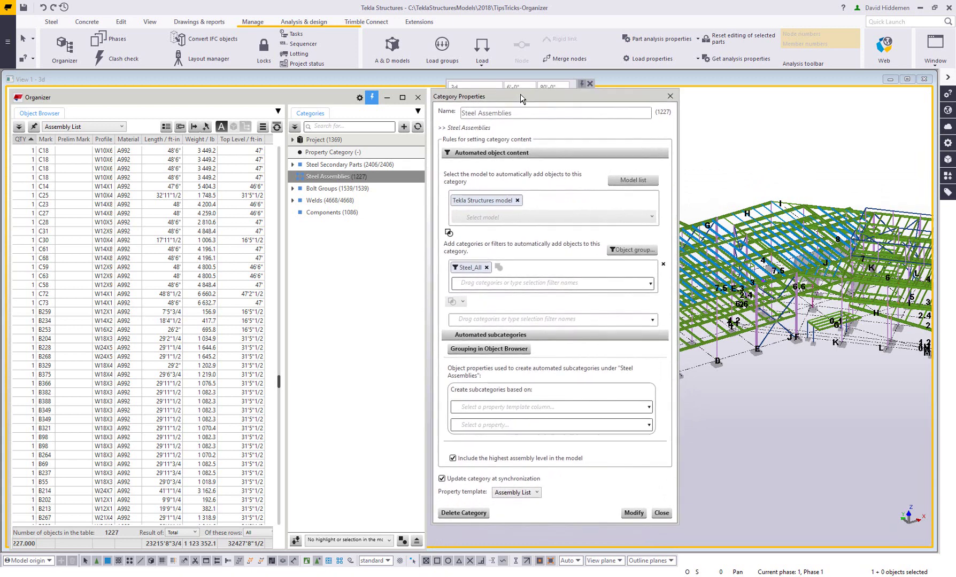
left_click(649, 408)
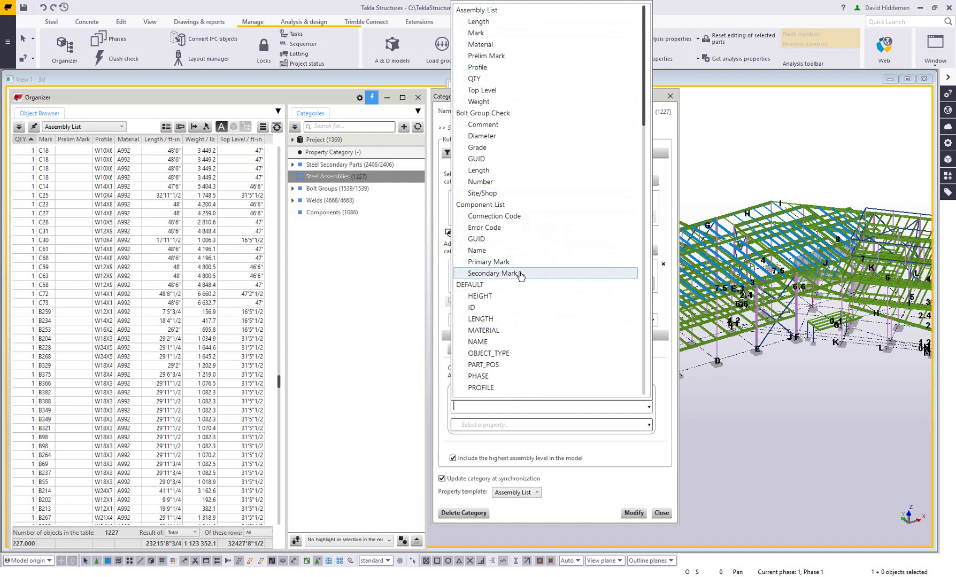
left_click(649, 425)
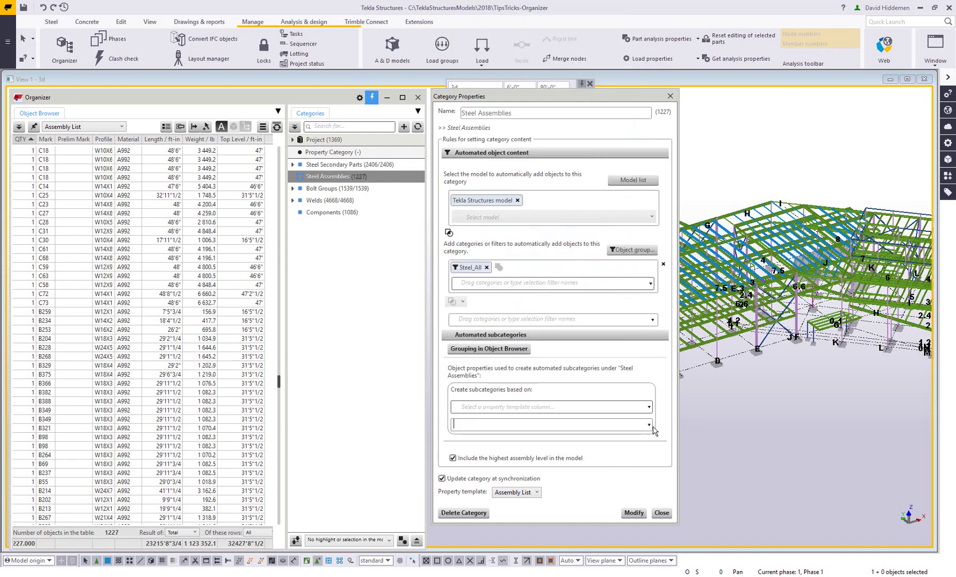
left_click(651, 426)
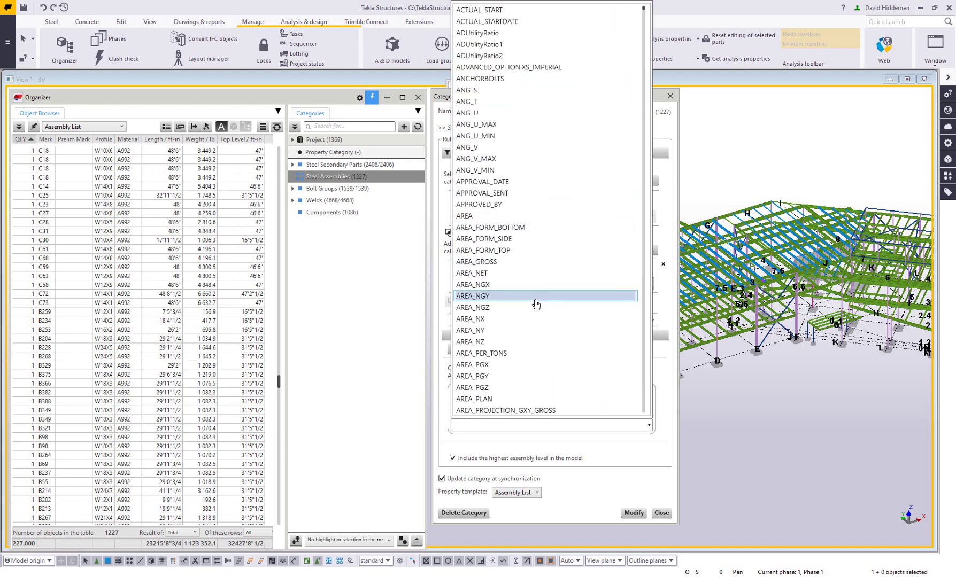
type("NAME")
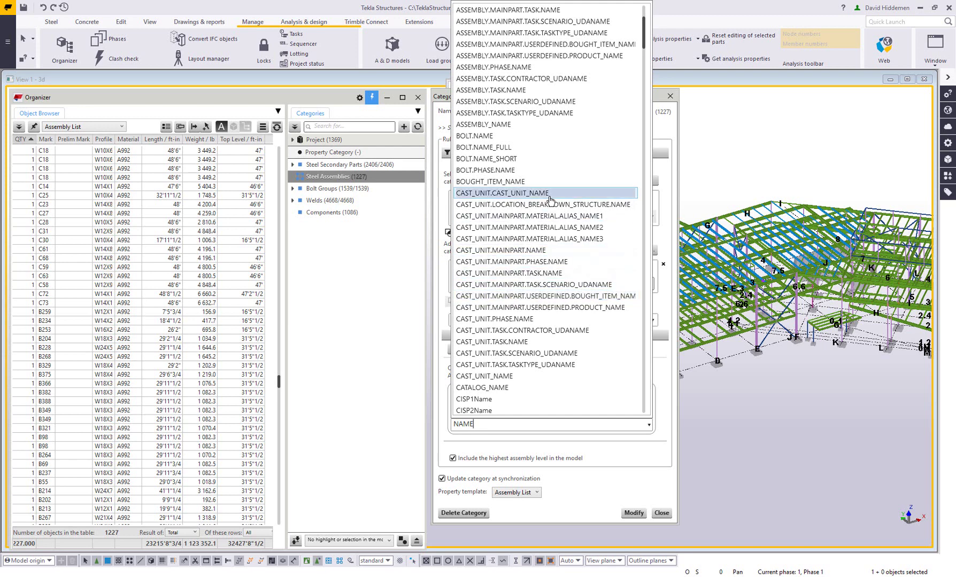
left_click(506, 125)
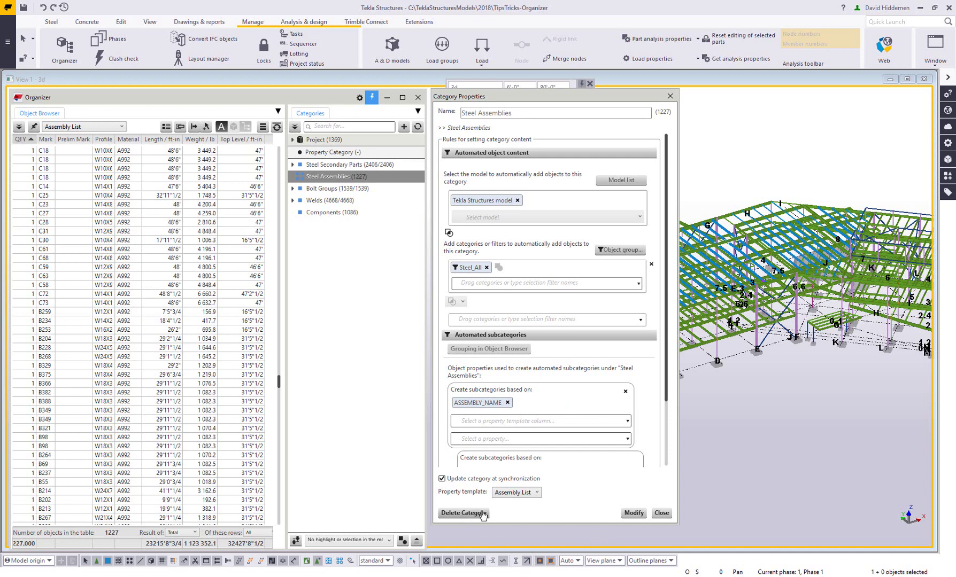
Apply the rule, replacing subcategories, review ANCHOR_ROD, BEAM, COLUMN, JOIST, then collapse Steel Assemblies
left_click(634, 513)
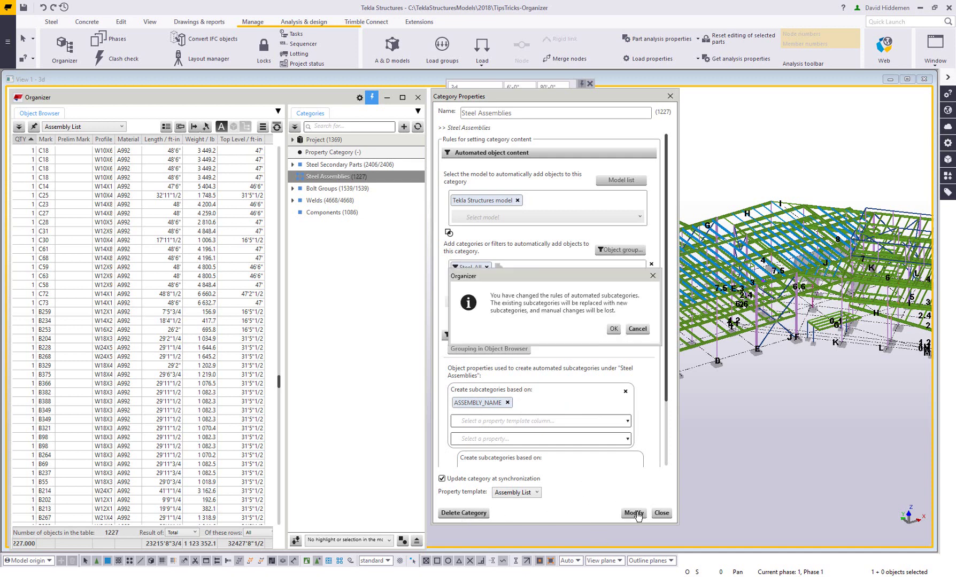
left_click(613, 329)
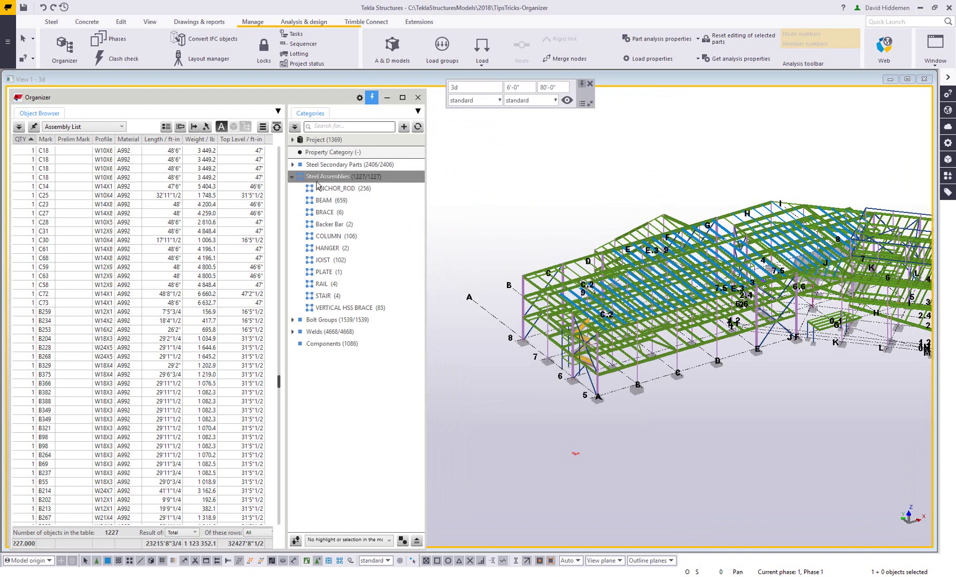
left_click(376, 180)
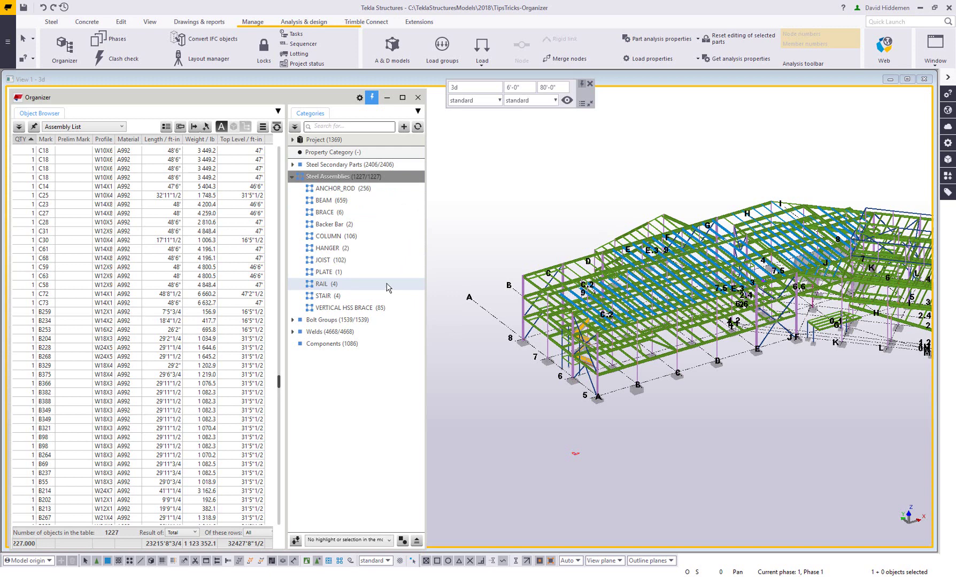
left_click(293, 177)
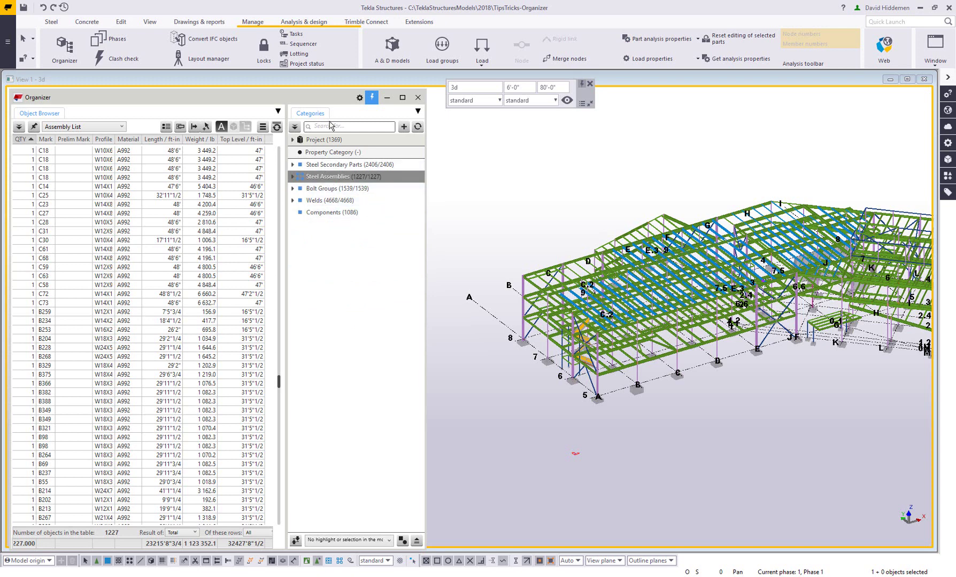
left_click(336, 152)
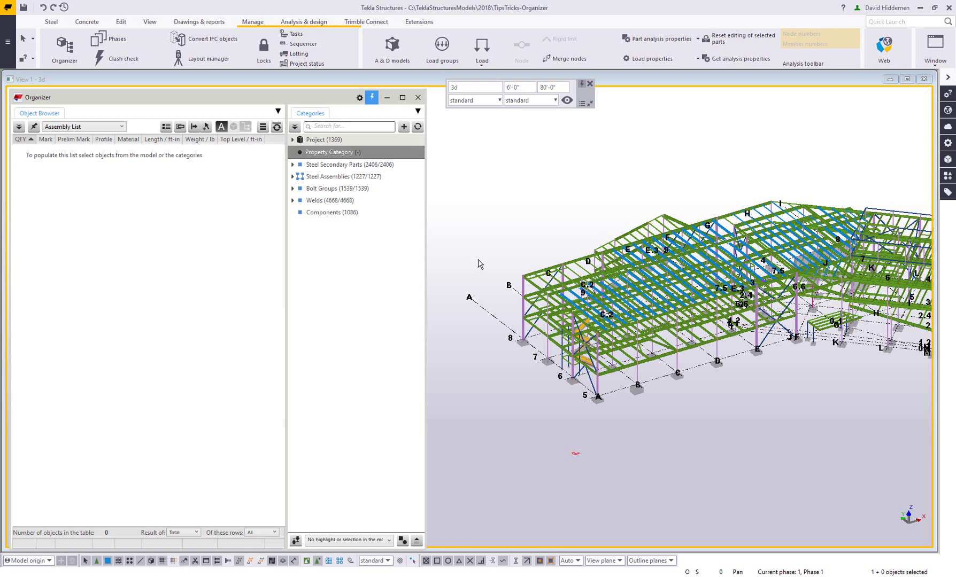
scroll(540, 315, "up", 5)
scroll(540, 315, "up", 2)
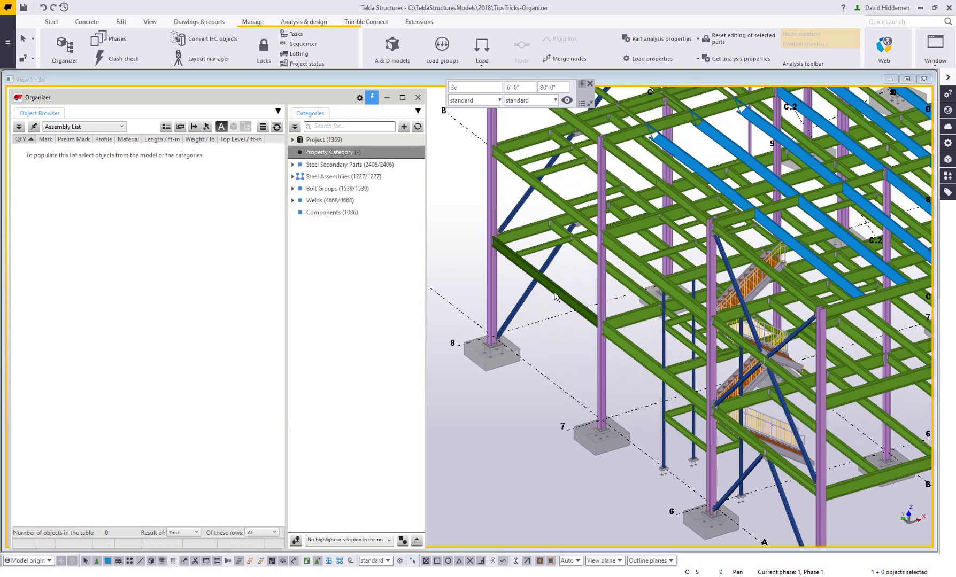
left_click(568, 294)
right_click(570, 296)
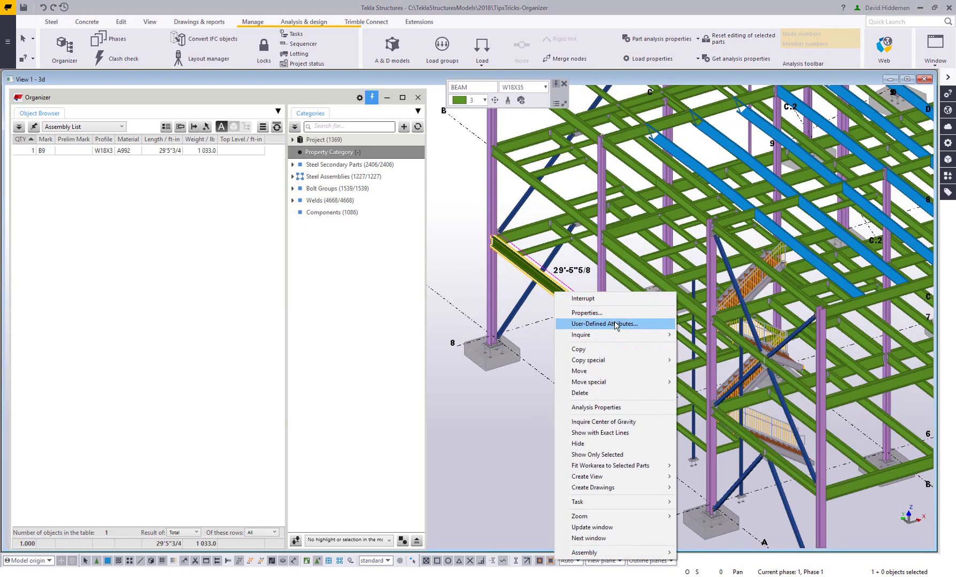
left_click(614, 323)
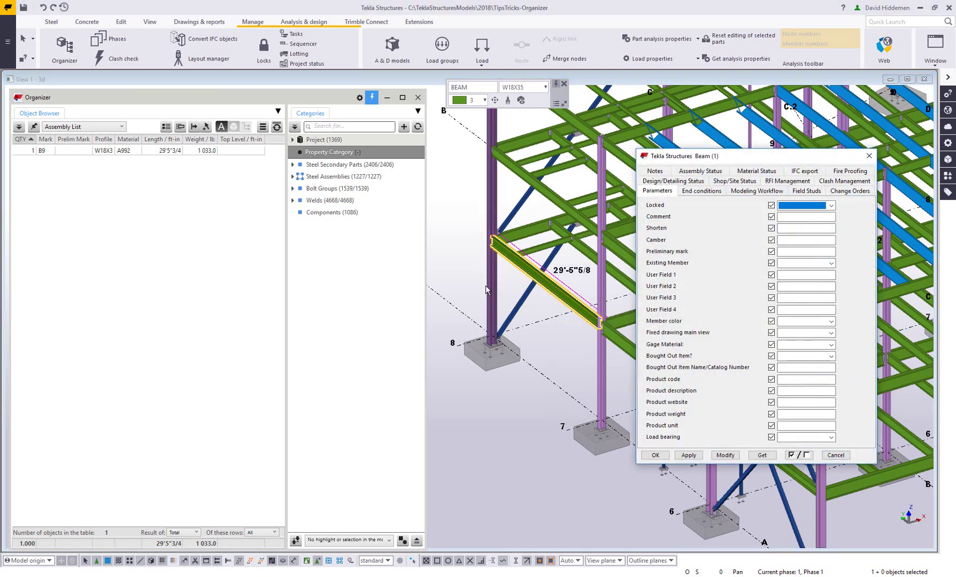
left_click(492, 225, "ctrl")
left_click(542, 163, "ctrl")
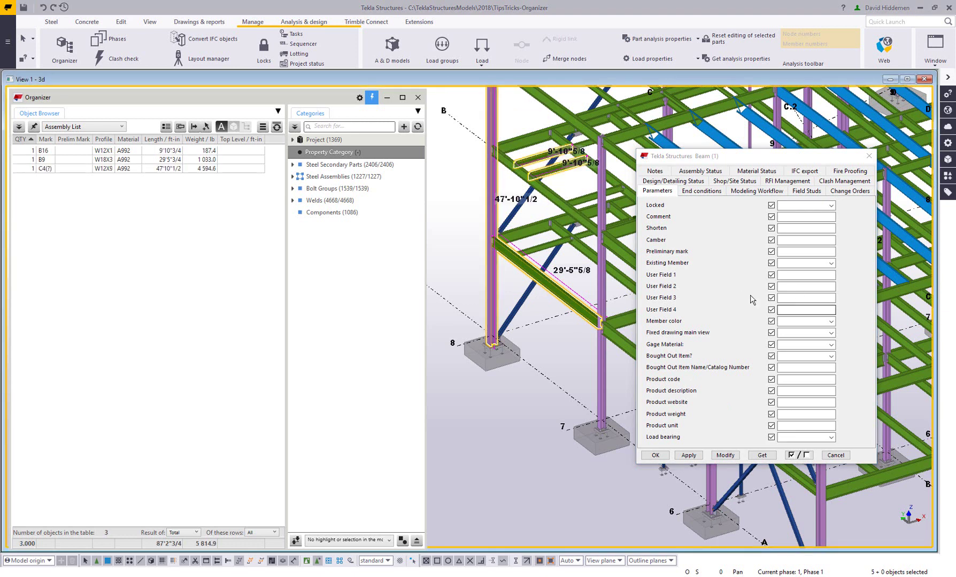
left_click(540, 156, "ctrl")
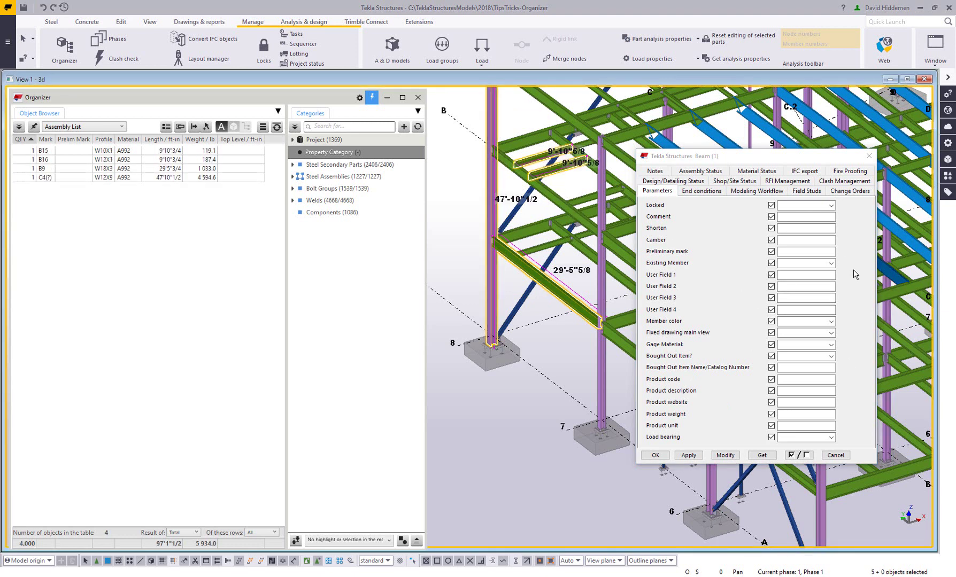
left_click(838, 456)
left_click(485, 451)
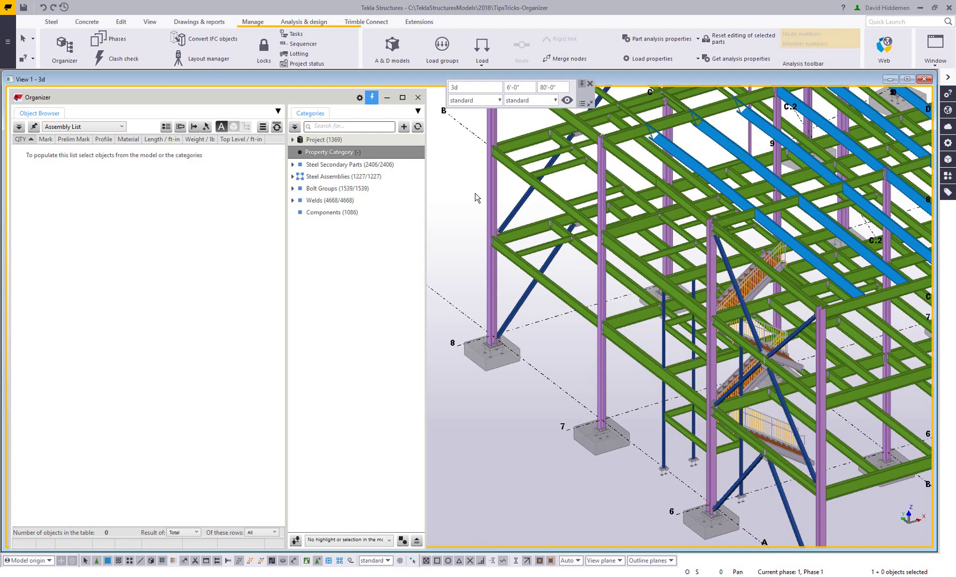
scroll(570, 303, "down", 2)
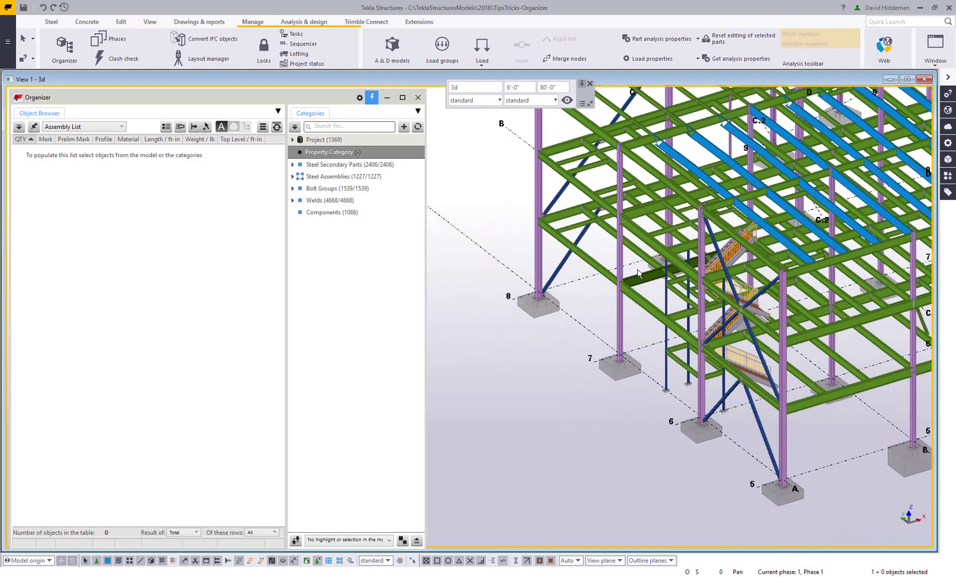
Rename Property Category to 'Checked by' and set the Tekla Structures model as its source
right_click(327, 153)
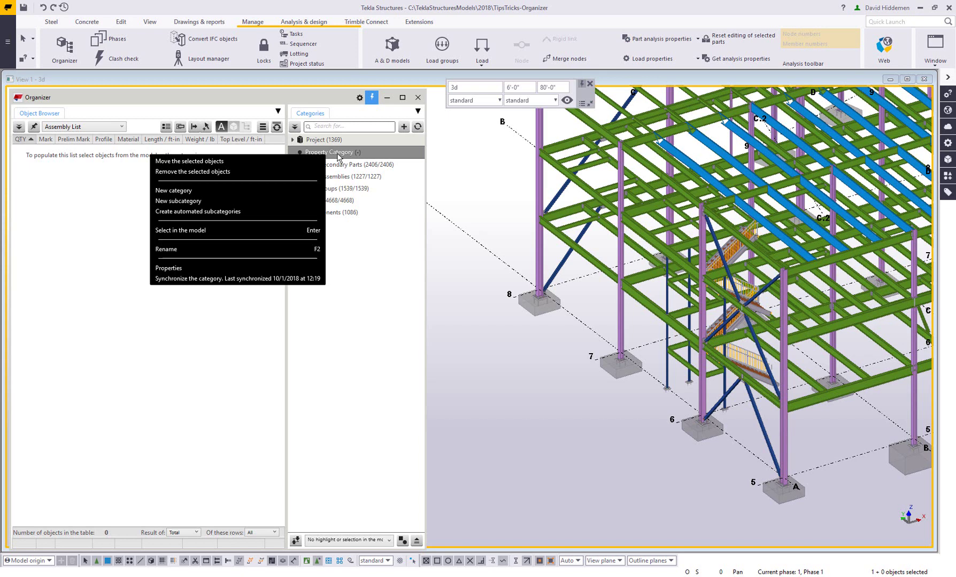
left_click(204, 269)
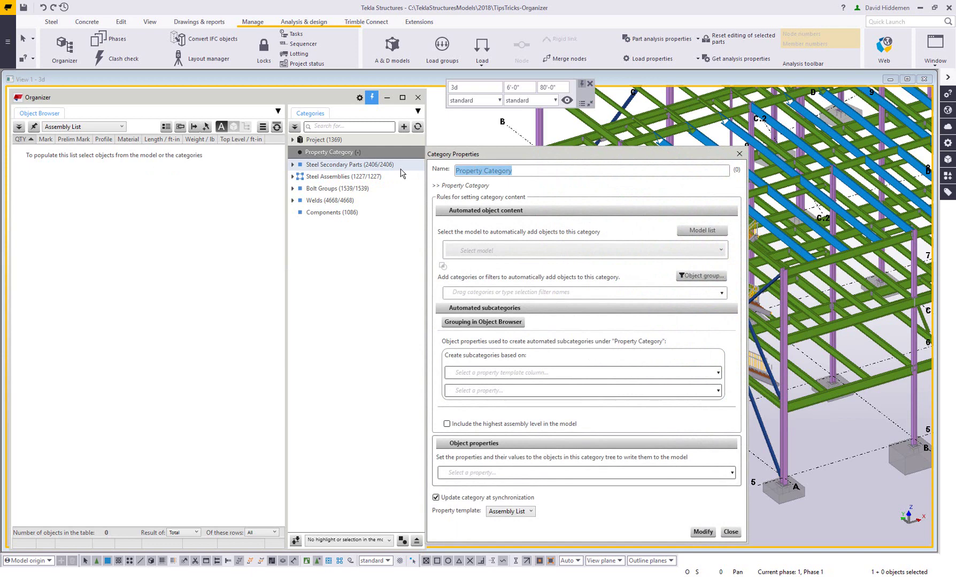
type("Checked by")
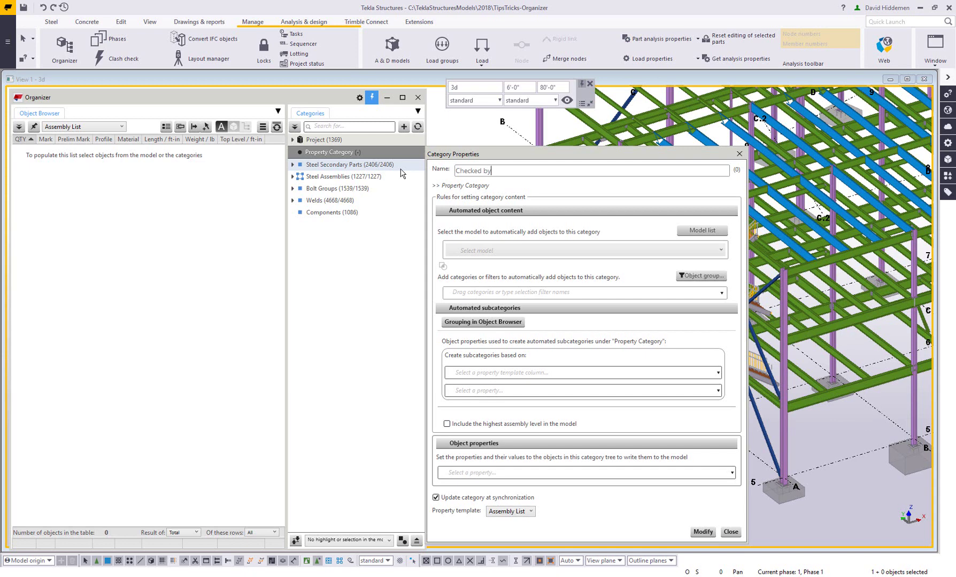
left_click(514, 251)
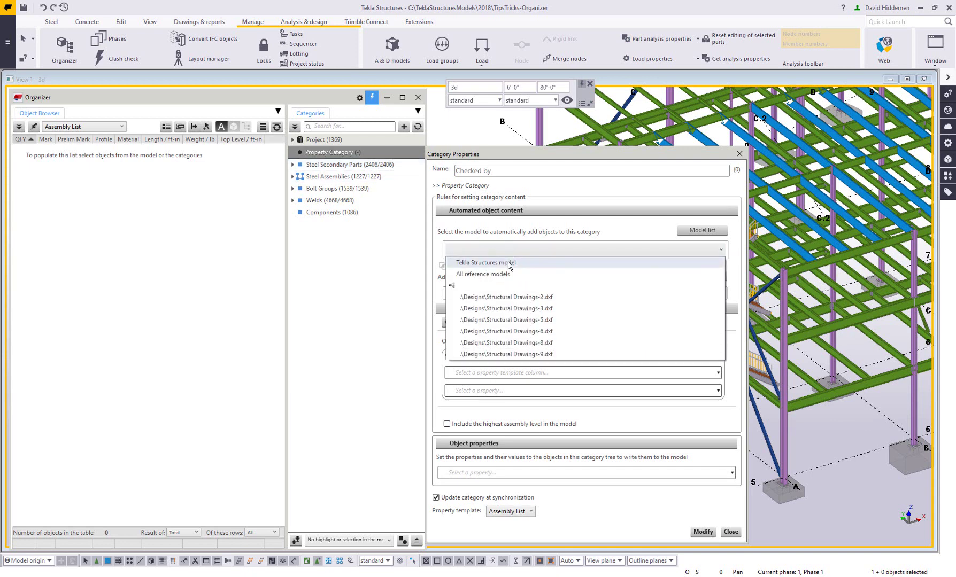
left_click(509, 266)
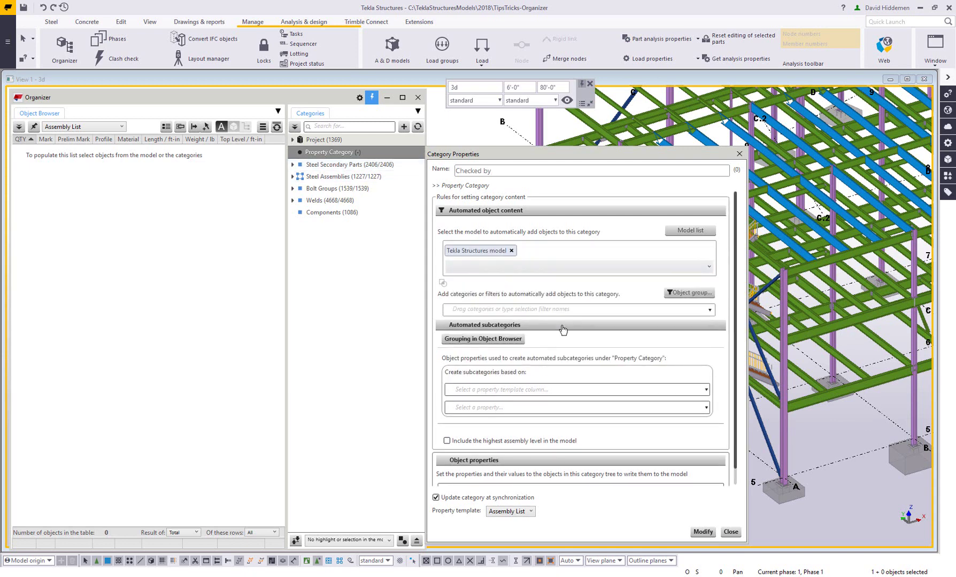
left_click(625, 313)
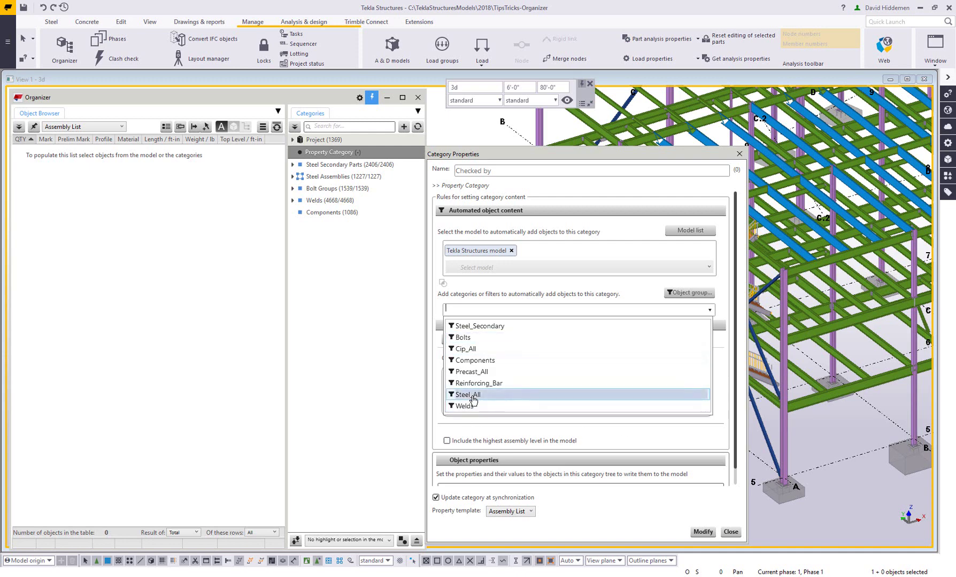
Open the object group filter editor and load the Steel_All rules
left_click(691, 293)
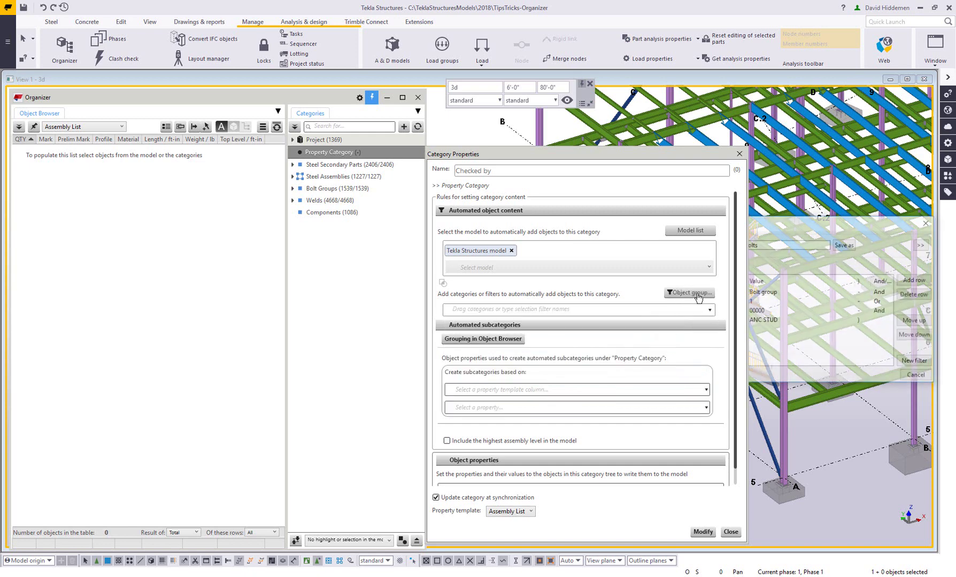
left_click_drag(668, 157, 450, 156)
left_click(625, 246)
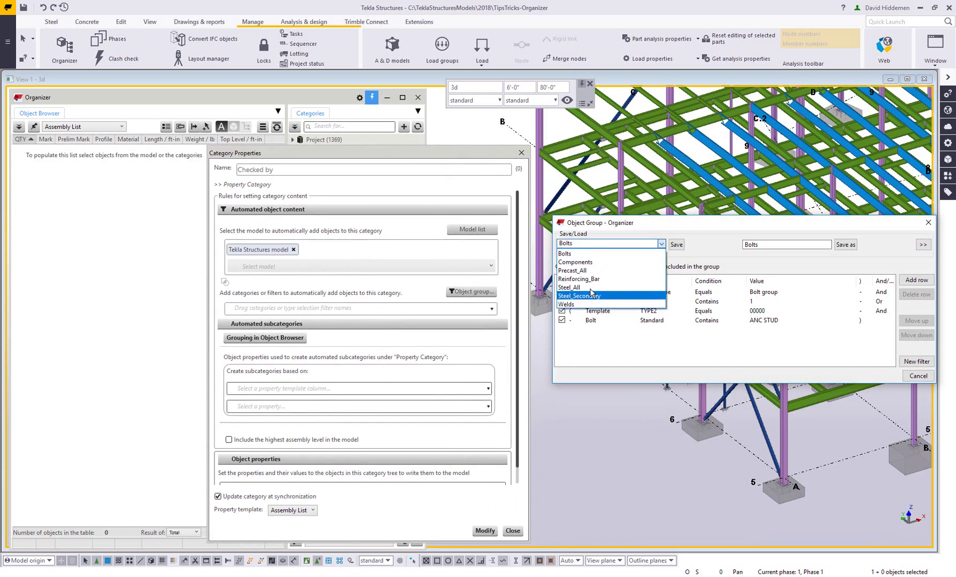
left_click(593, 290)
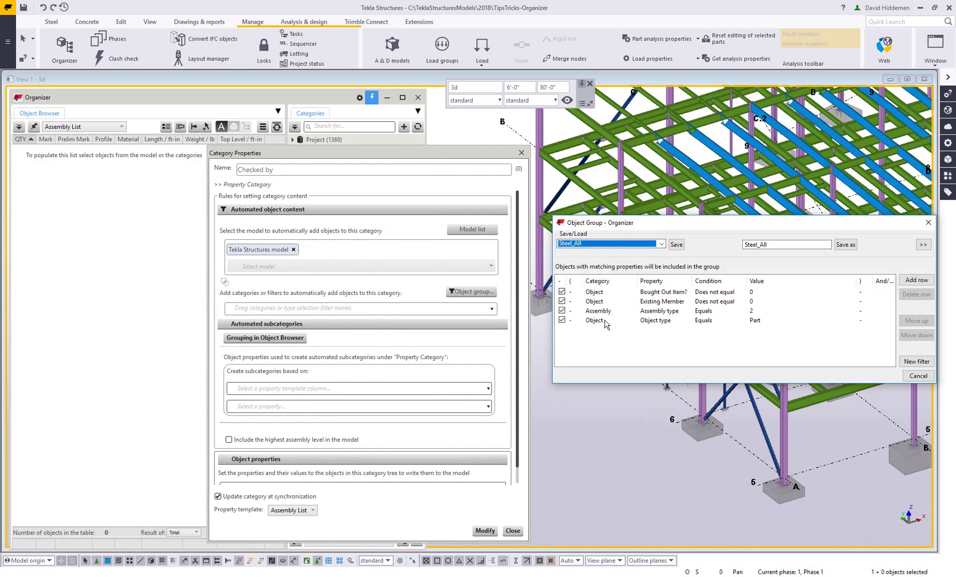
Add a filter rule: Part, Primary part, Equals 1
left_click(931, 285)
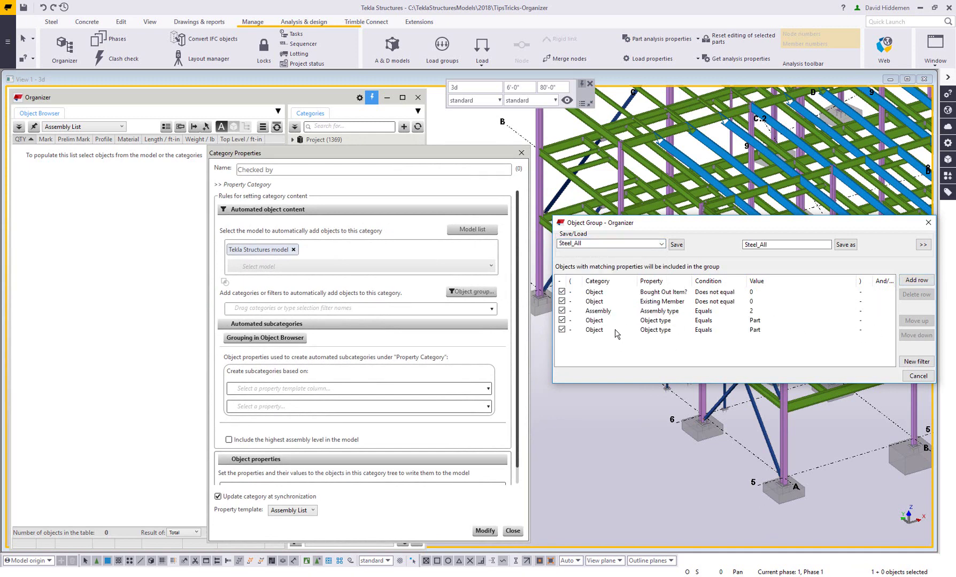
left_click(616, 331)
left_click(615, 332)
left_click(613, 341)
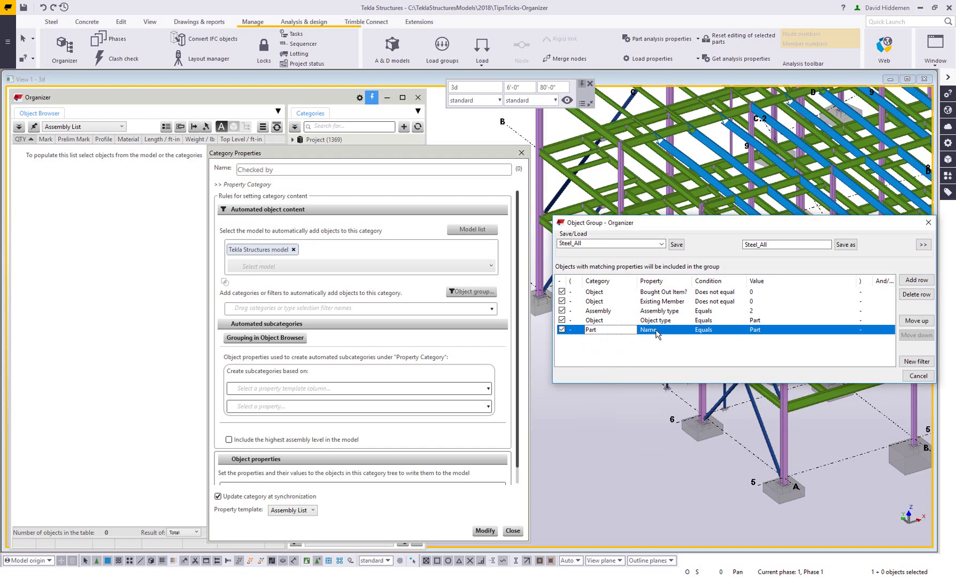
left_click(656, 331)
left_click(656, 331)
left_click(656, 434)
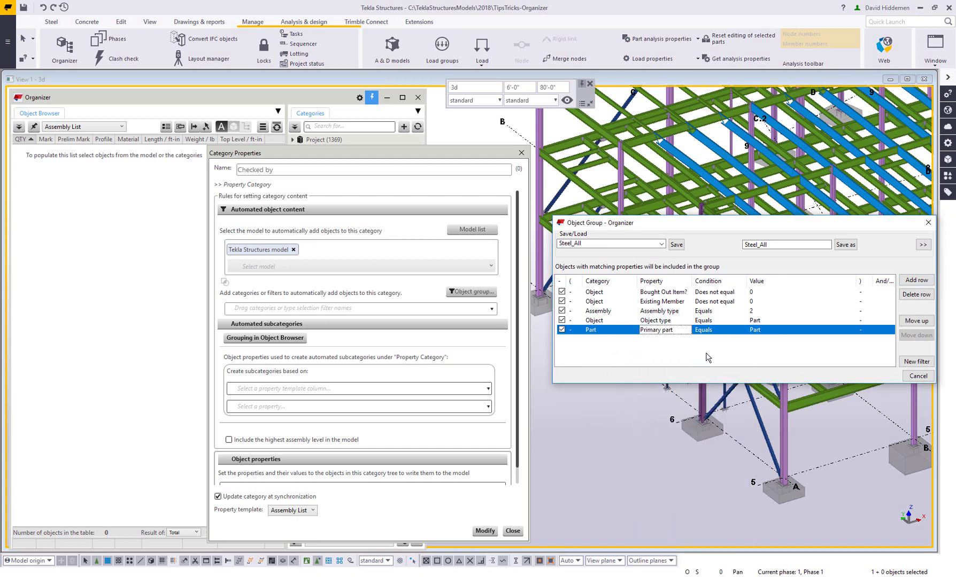
left_click(766, 329)
type("1")
Save the extended rules as a new filter named Steel_All_Mainpart
left_click(785, 246)
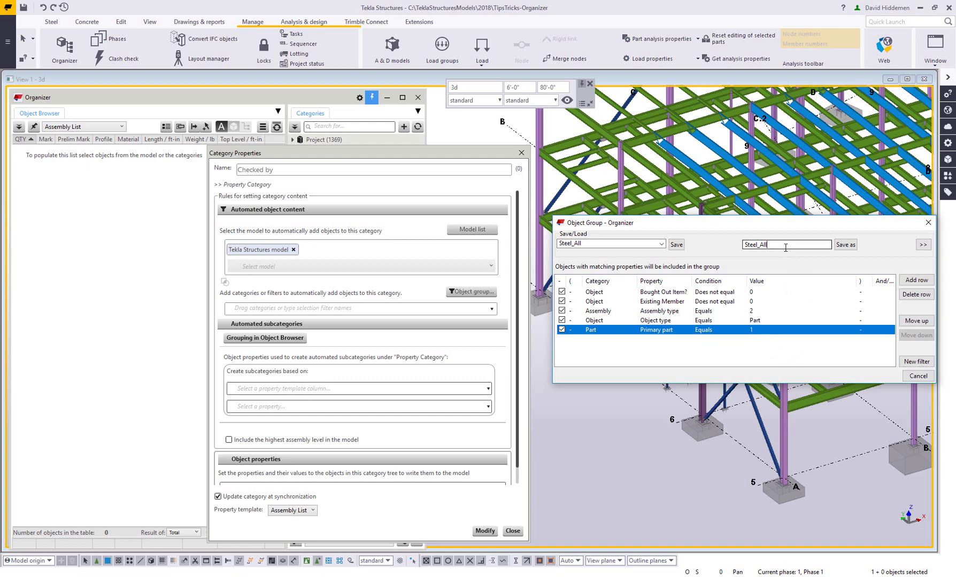
type("_Mainpart")
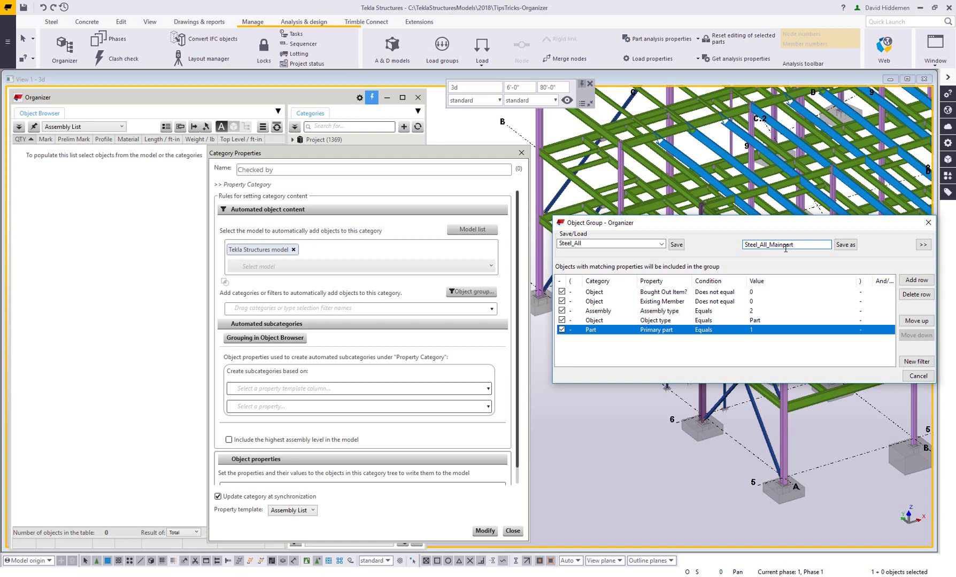
left_click(845, 246)
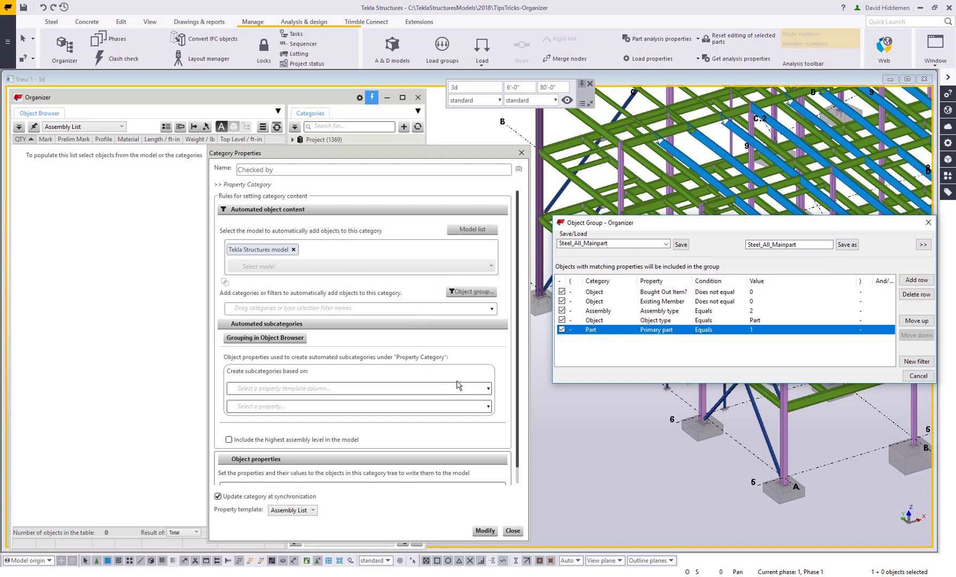
Create the Checked by category and restrict it with the Steel_All_Mainpart filter, listing 1227 objects
left_click(928, 222)
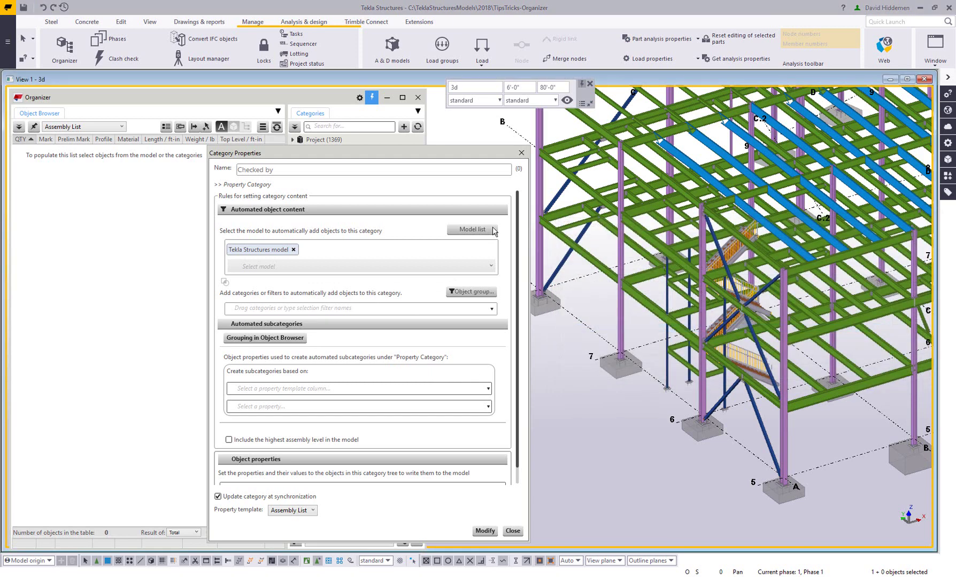
left_click_drag(400, 155, 653, 124)
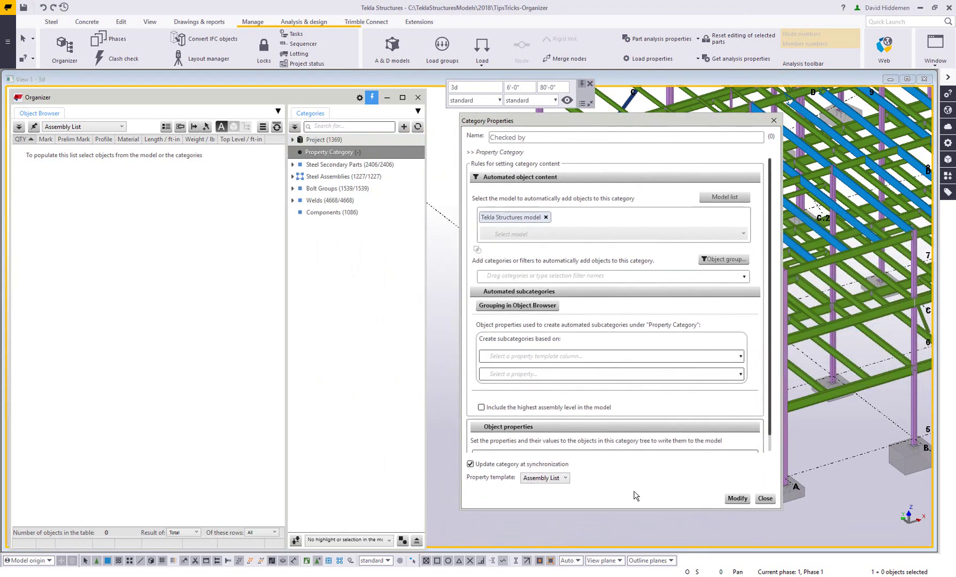
left_click(737, 498)
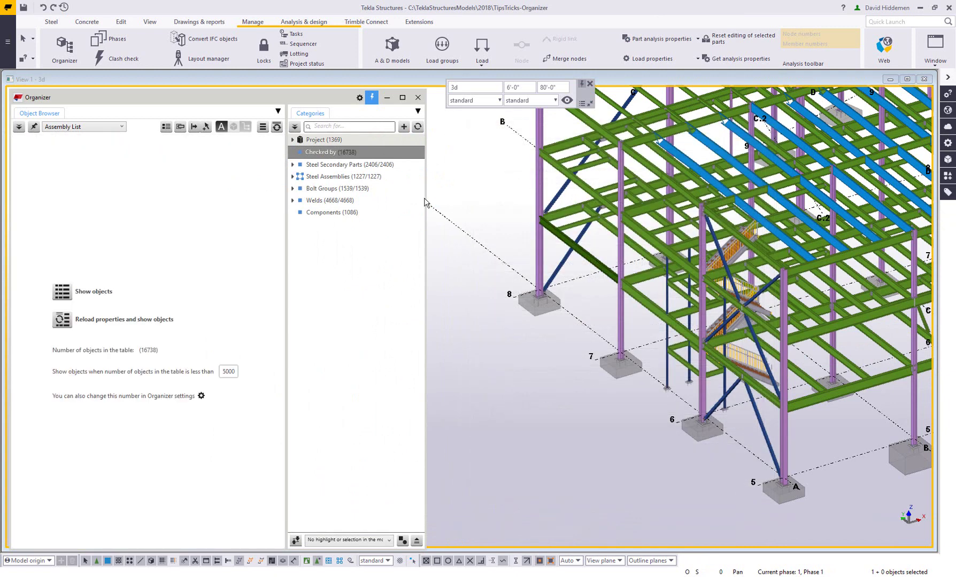
right_click(331, 156)
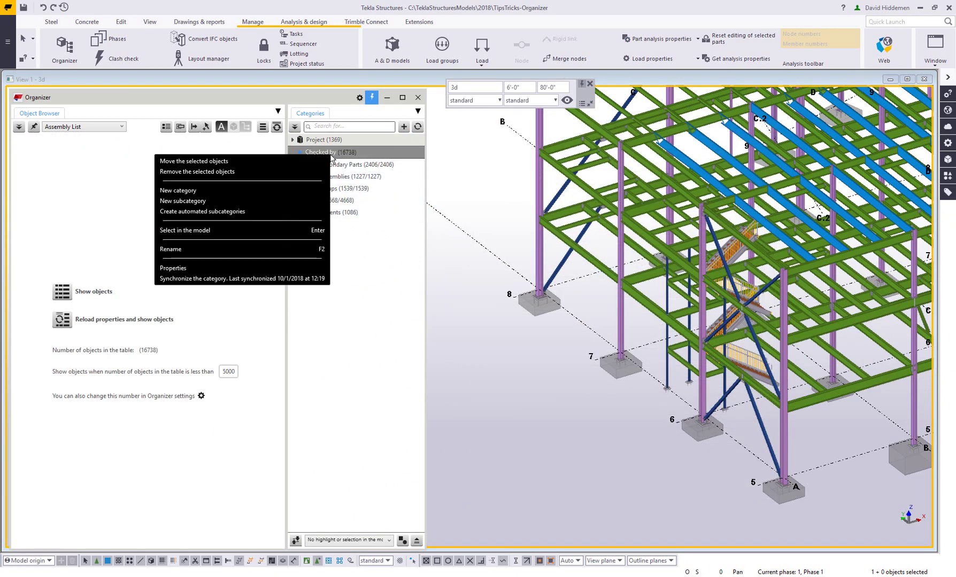
left_click(222, 267)
left_click_drag(556, 151, 556, 108)
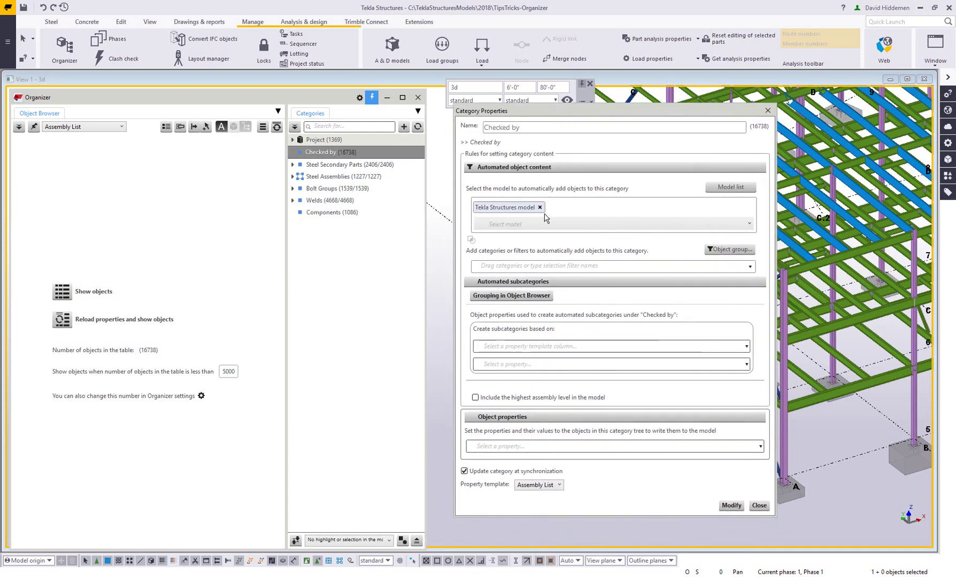
left_click(533, 265)
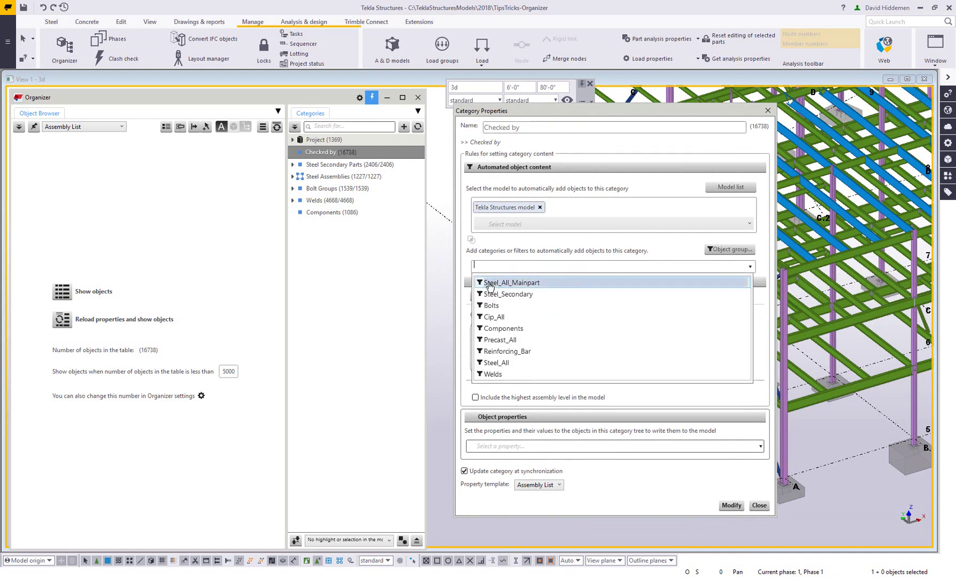
left_click(525, 287)
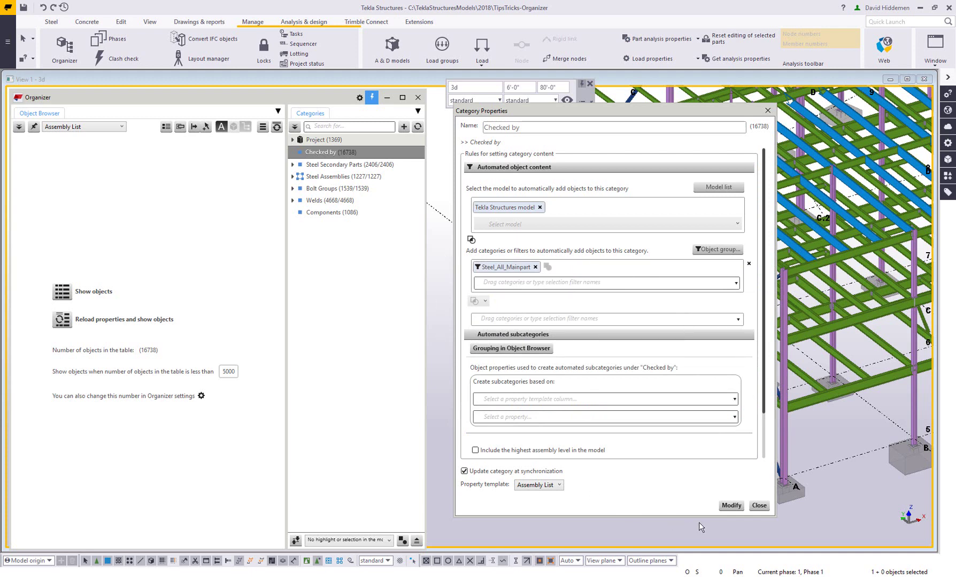
left_click(732, 506)
left_click(334, 153)
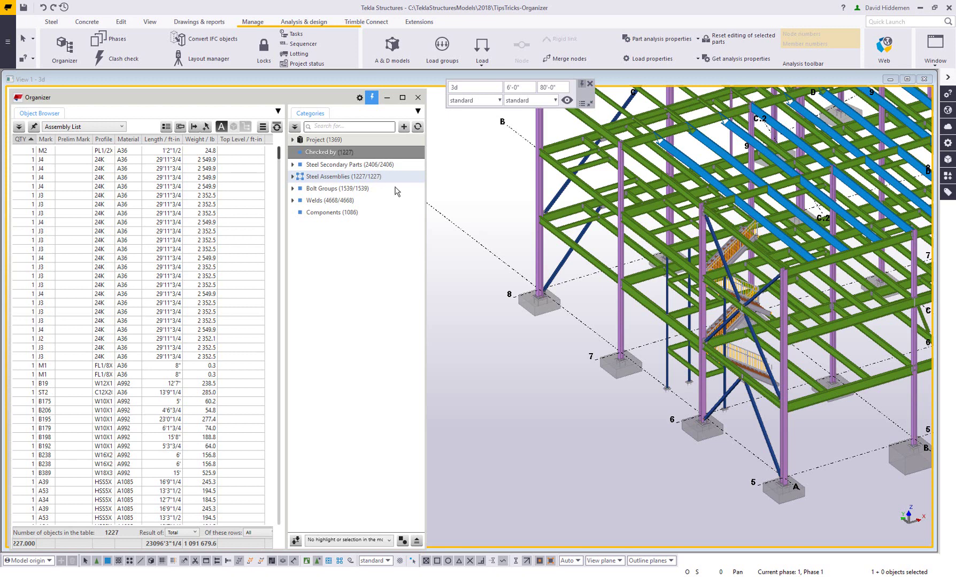
Add CHECKED_BY as the object property the Checked by category writes
right_click(328, 154)
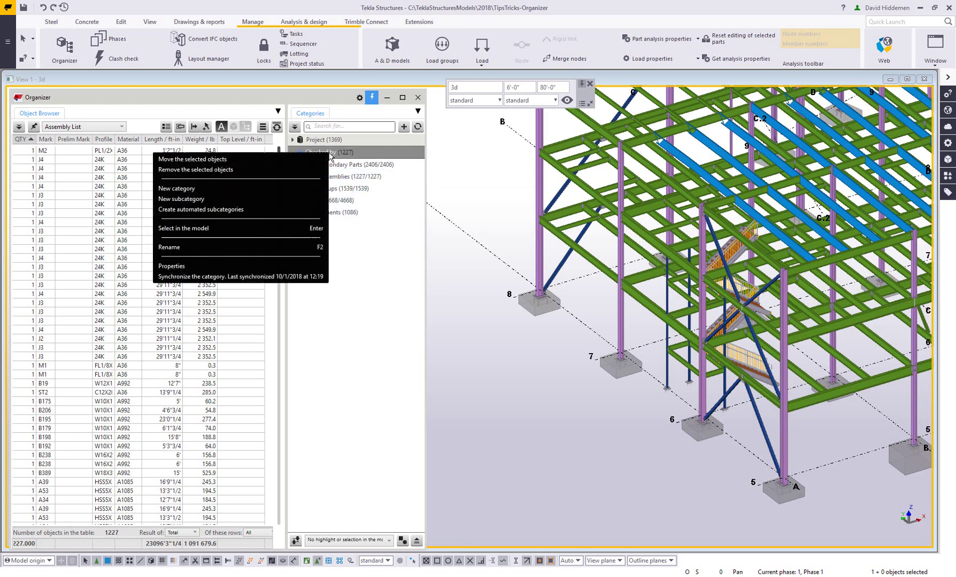
left_click(267, 266)
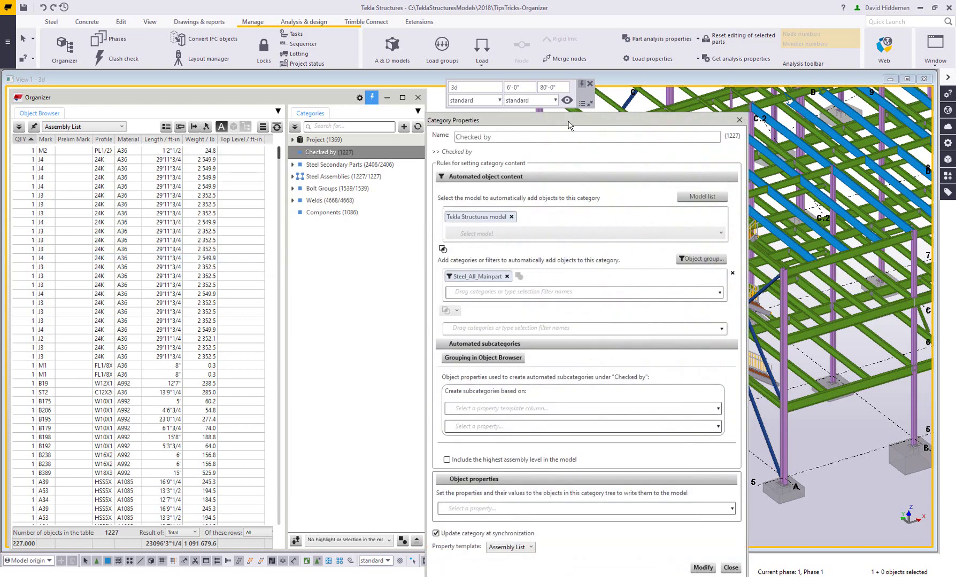
left_click_drag(570, 126, 582, 76)
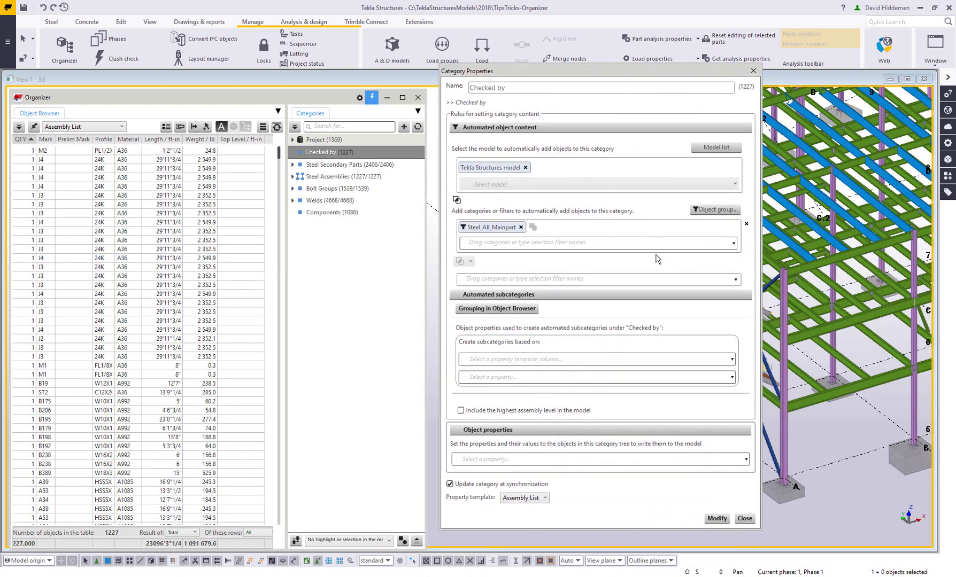
left_click(502, 461)
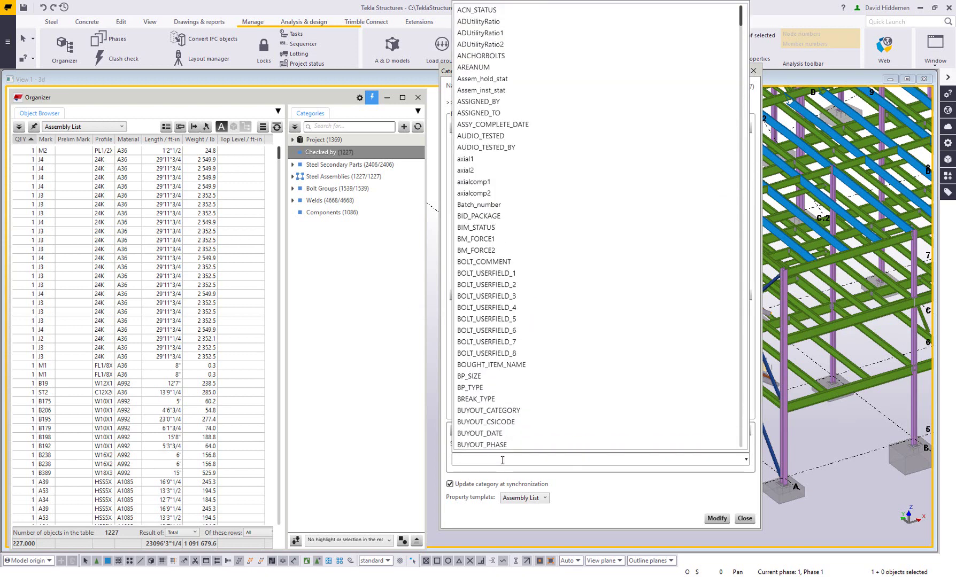
type("check")
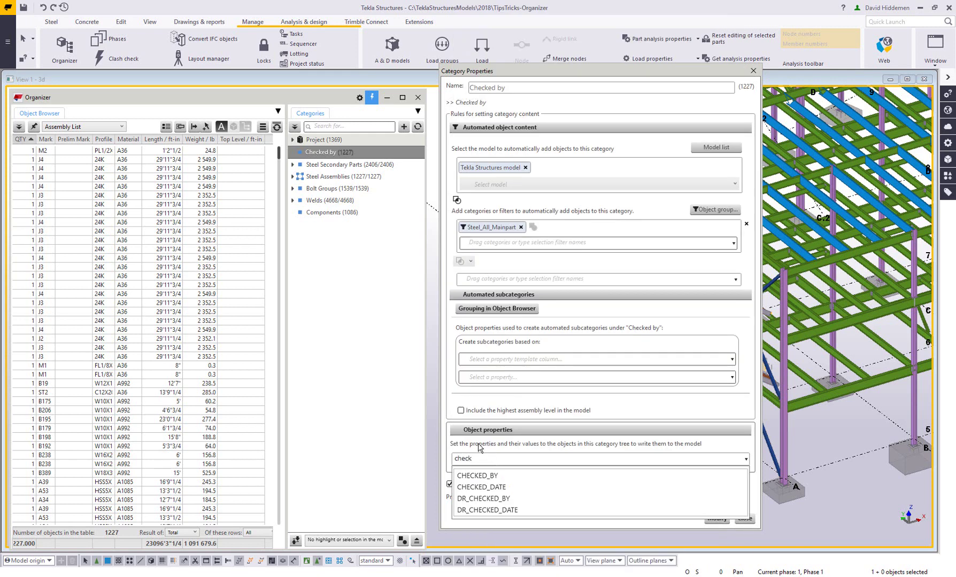
left_click(484, 476)
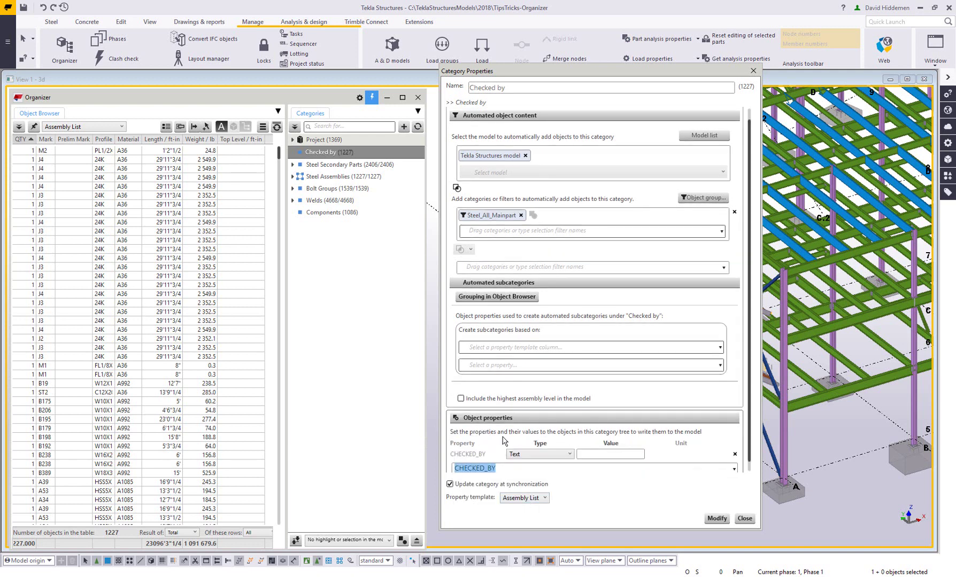
scroll(629, 454, "down", 1)
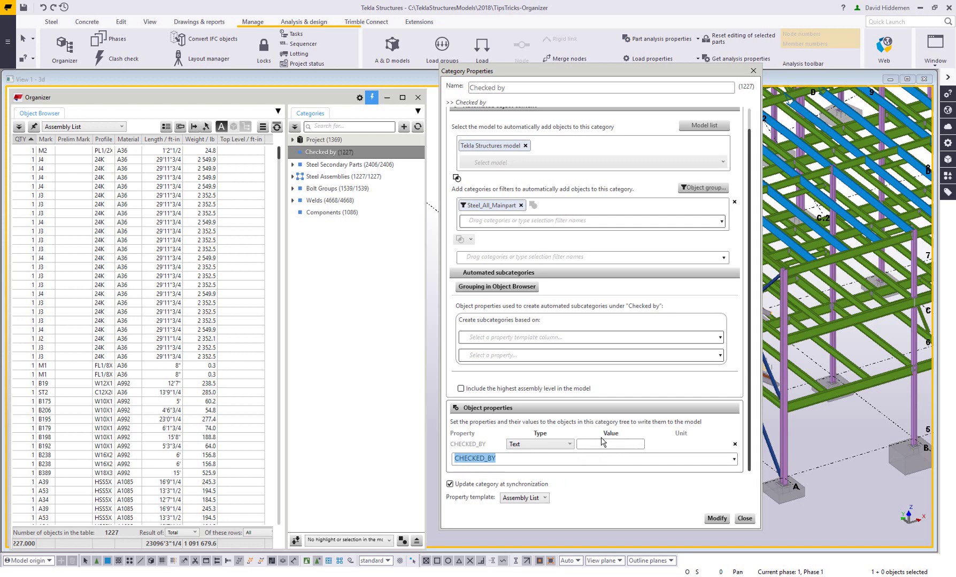
left_click(717, 519)
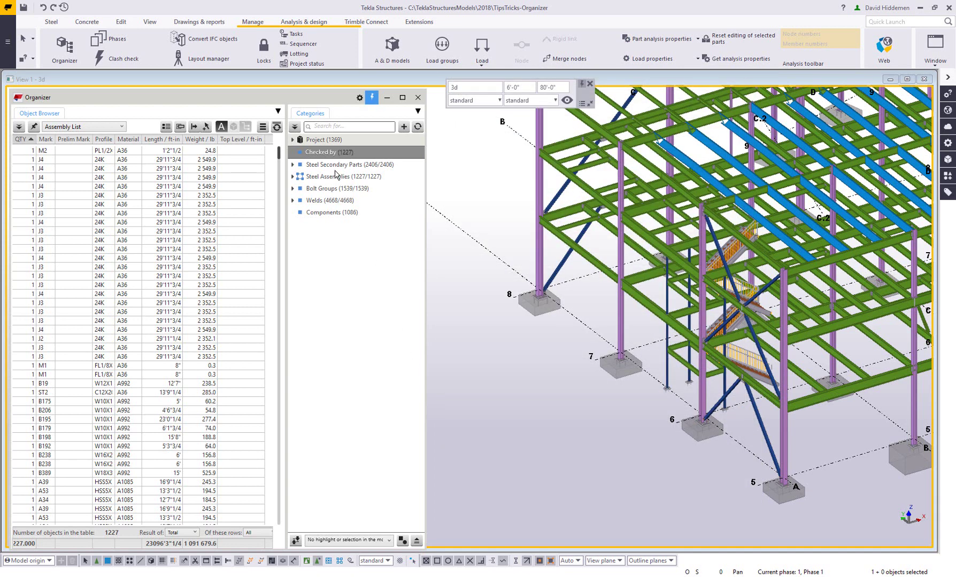
Create a Checked by subcategory named for the first checker's initials, writing them to CHECKED_BY
right_click(325, 154)
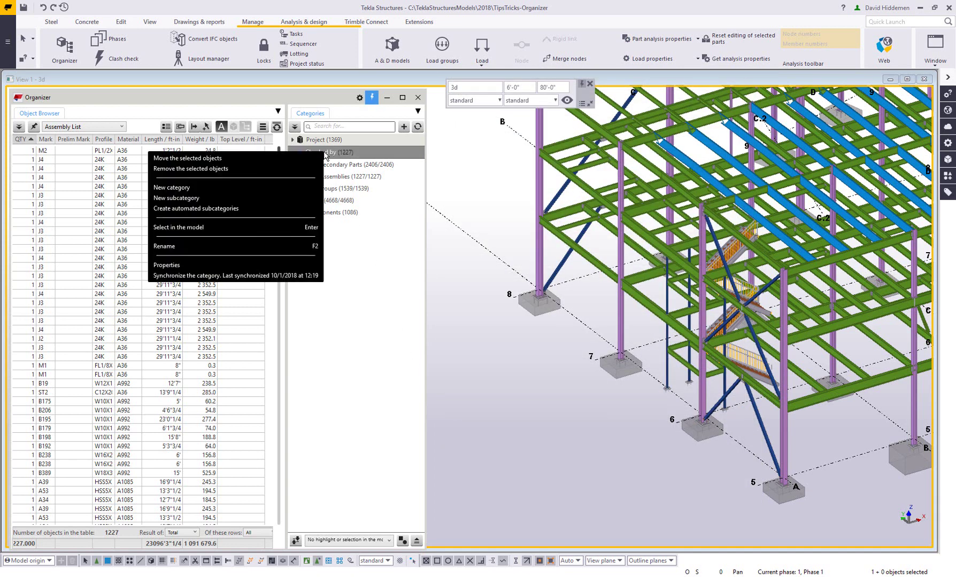
left_click(274, 198)
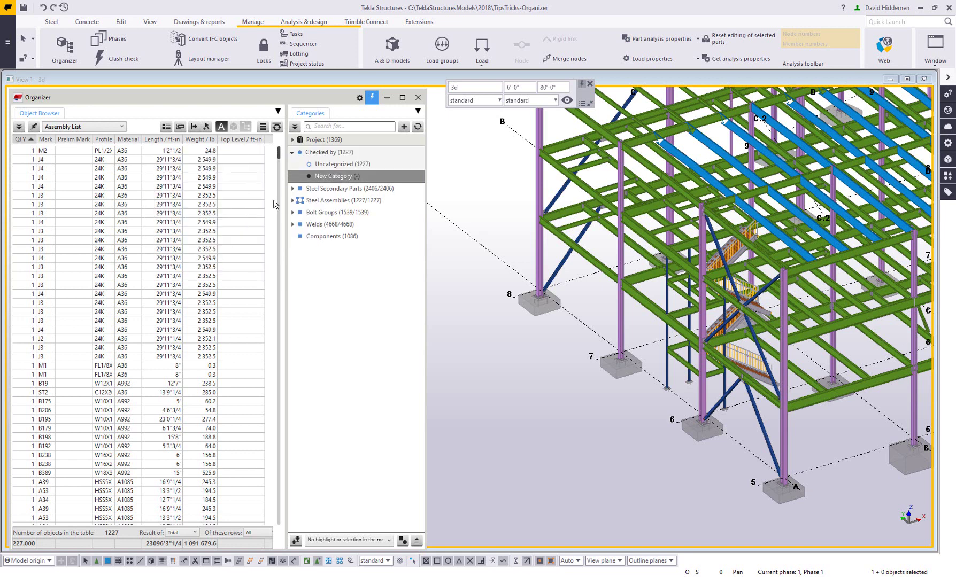
left_click(316, 179)
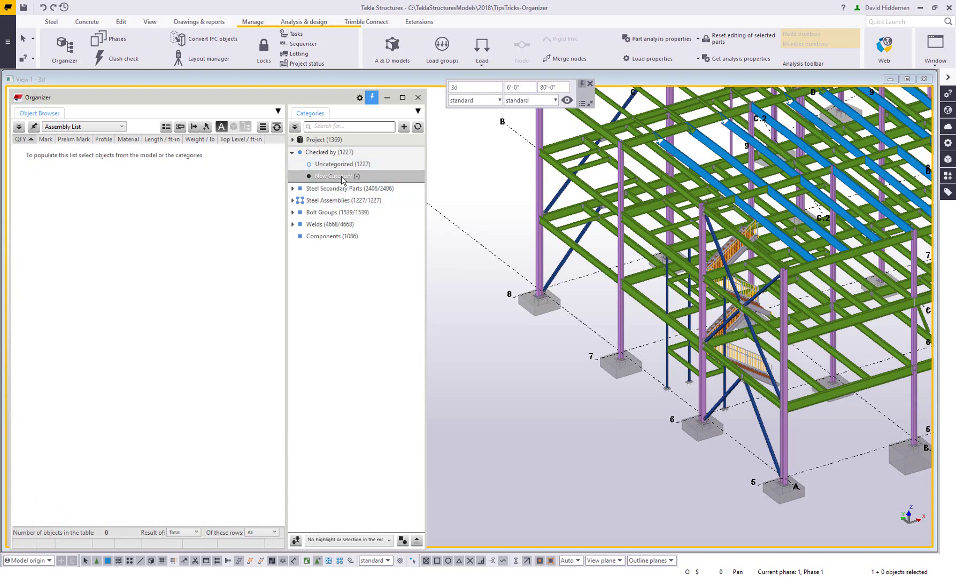
right_click(342, 180)
left_click(319, 299)
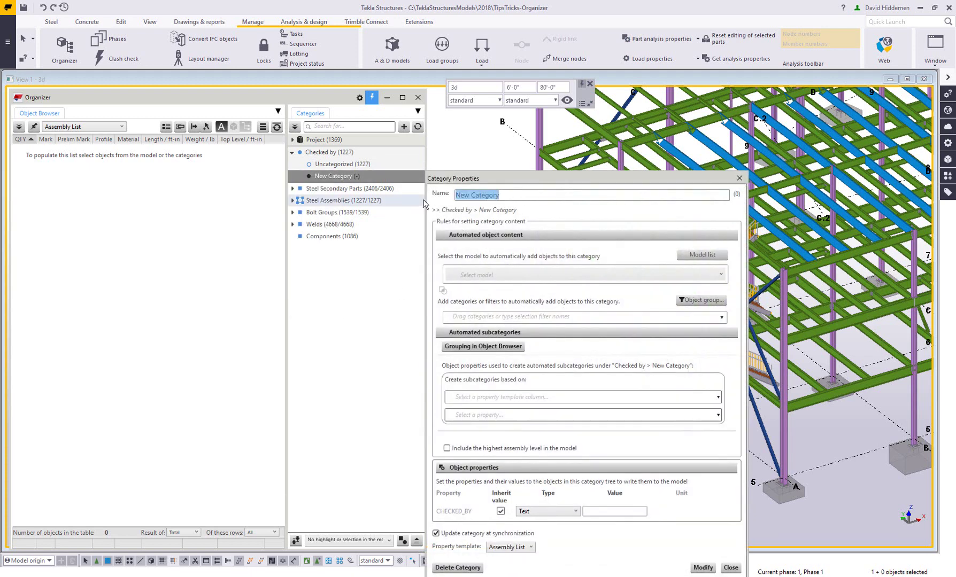
type("Checked by DH")
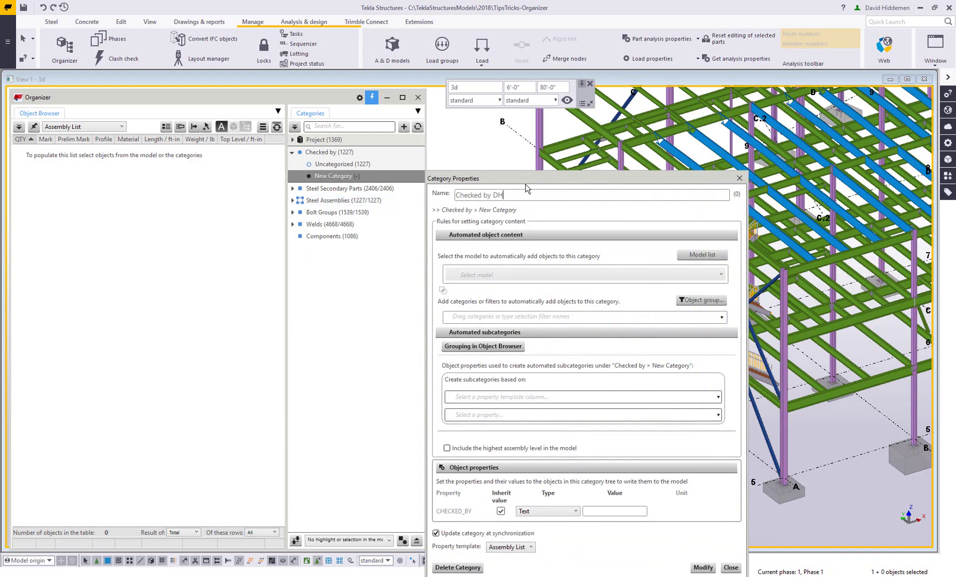
left_click_drag(493, 226, 510, 153)
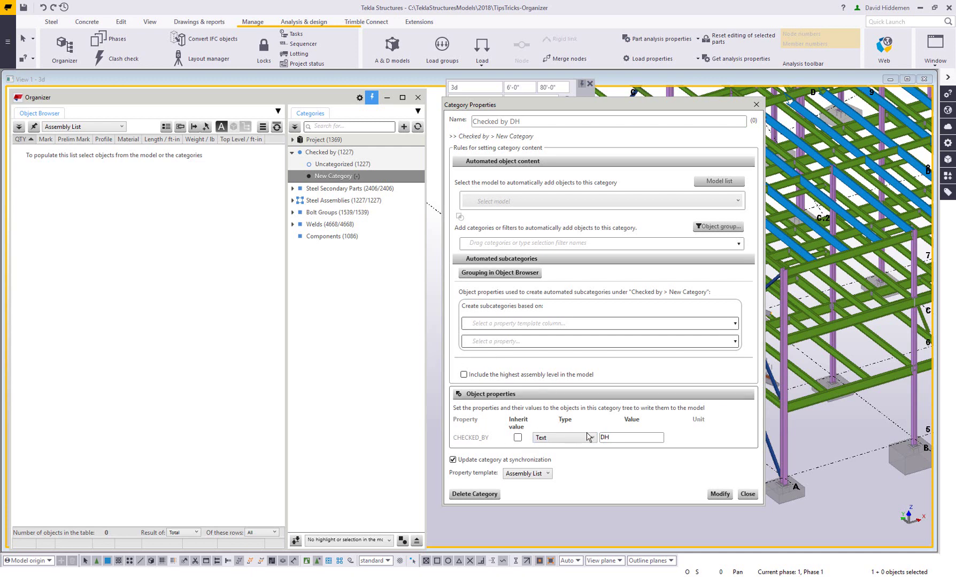
left_click(719, 494)
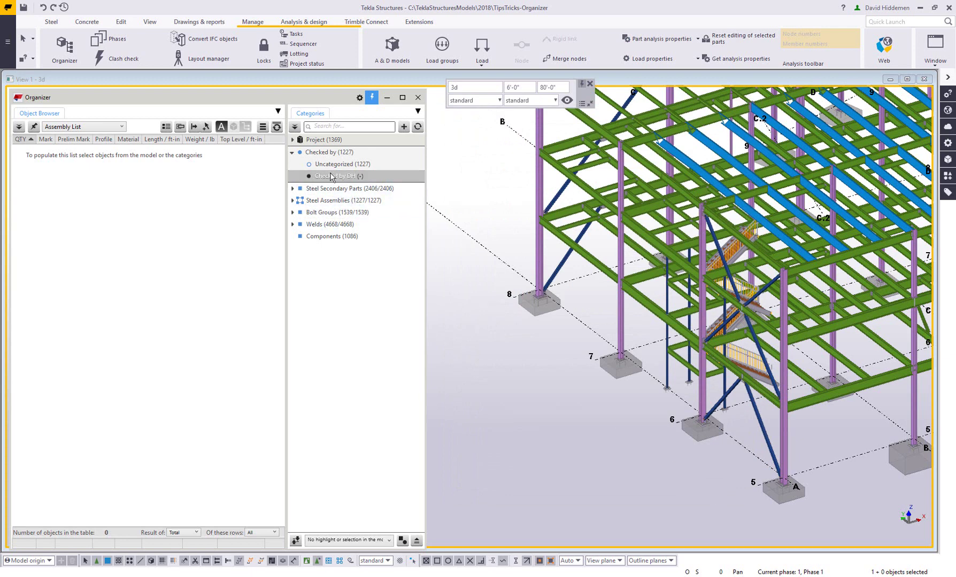
Create a second Checked by subcategory named for another checker's initials, writing them to CHECKED_BY
right_click(343, 180)
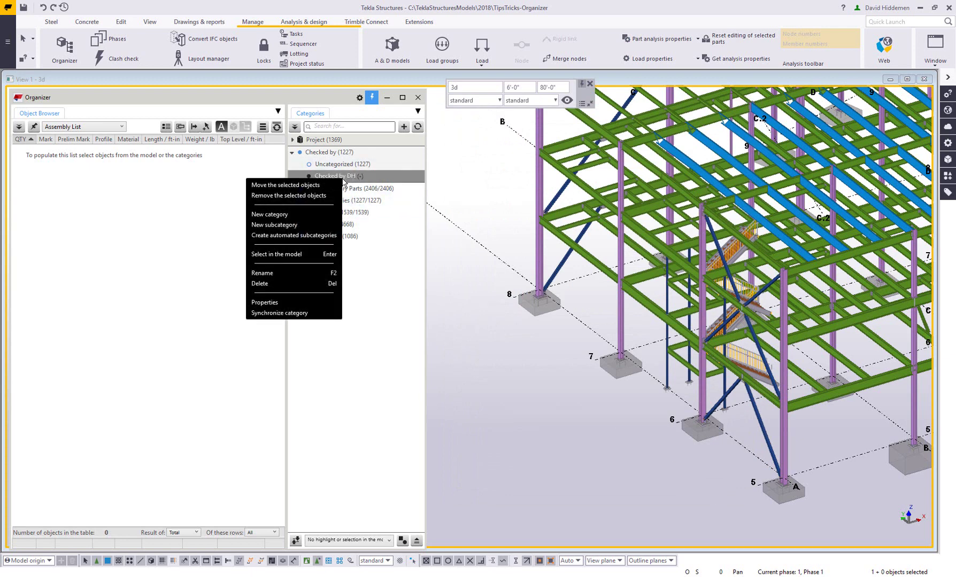
left_click(304, 214)
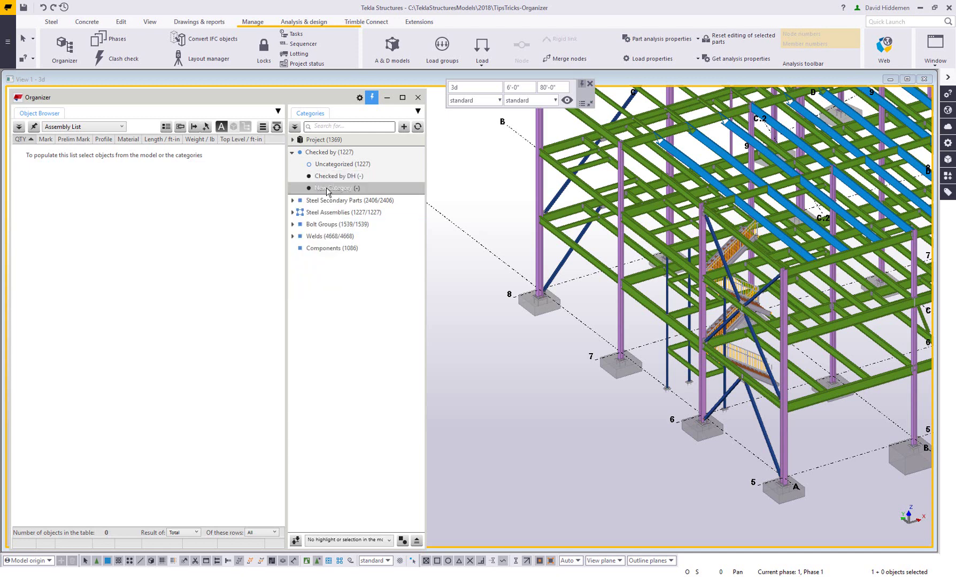
right_click(327, 192)
left_click(270, 311)
key("ctrl+a")
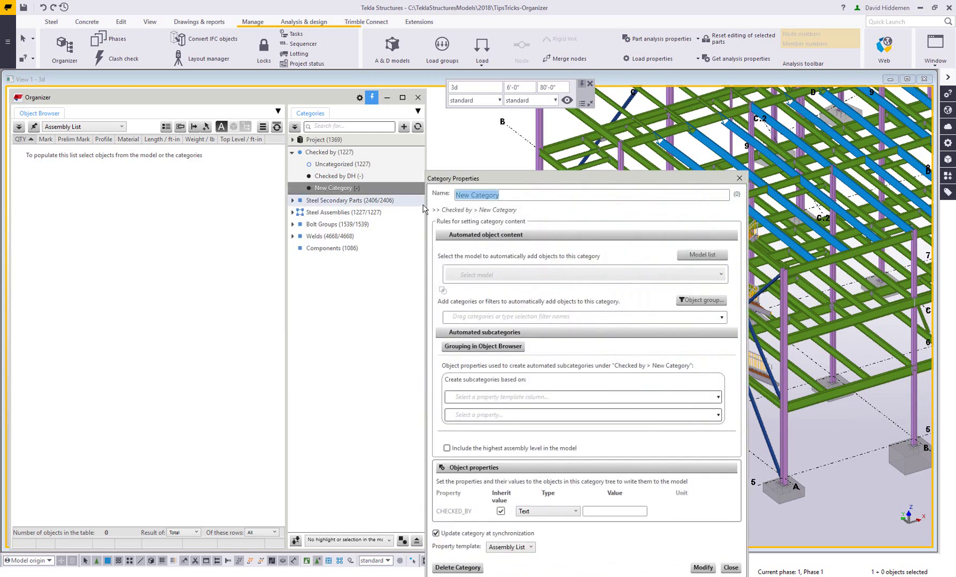
type("Checked by LS")
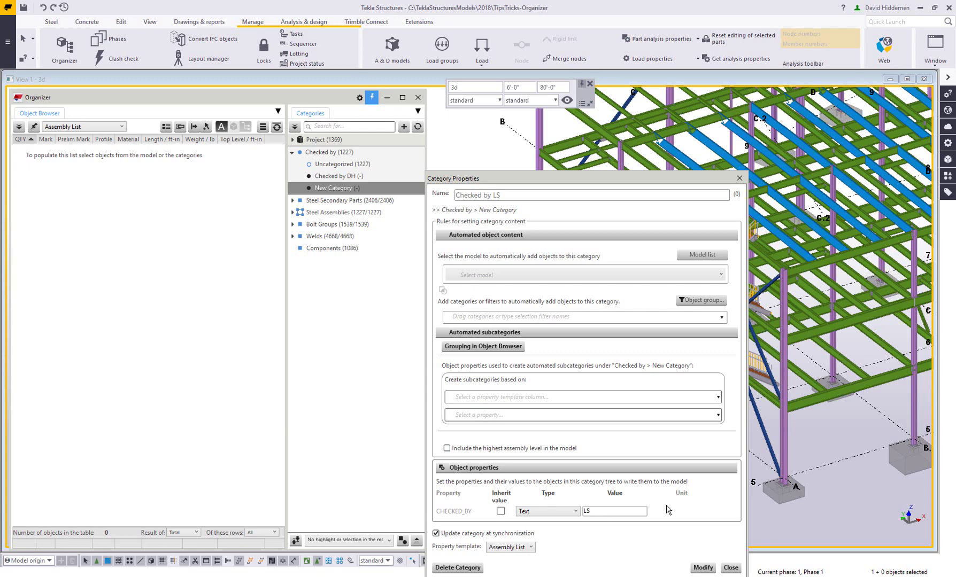
left_click(703, 568)
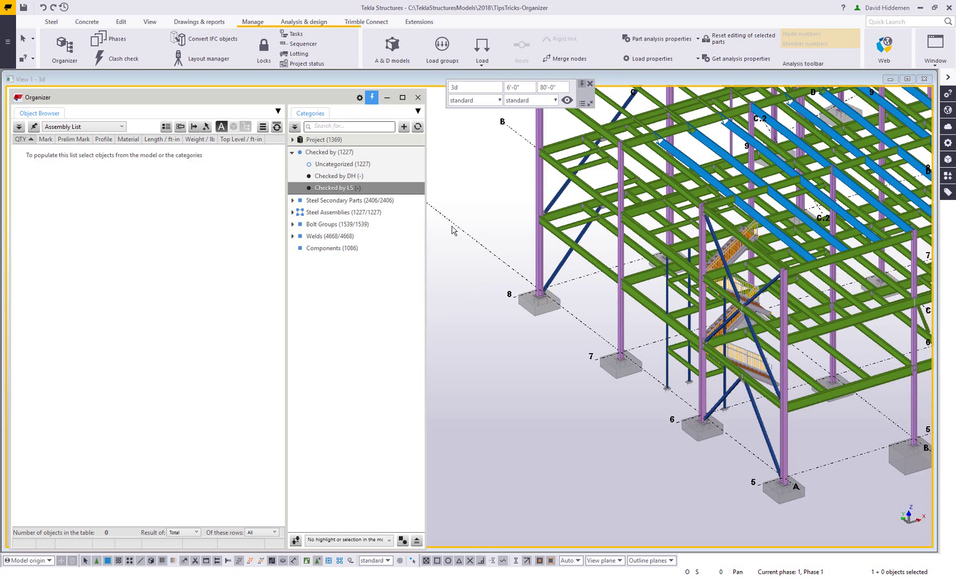
Move four selected columns, starting at grid A/5, into the first checker's subcategory
left_click(336, 180)
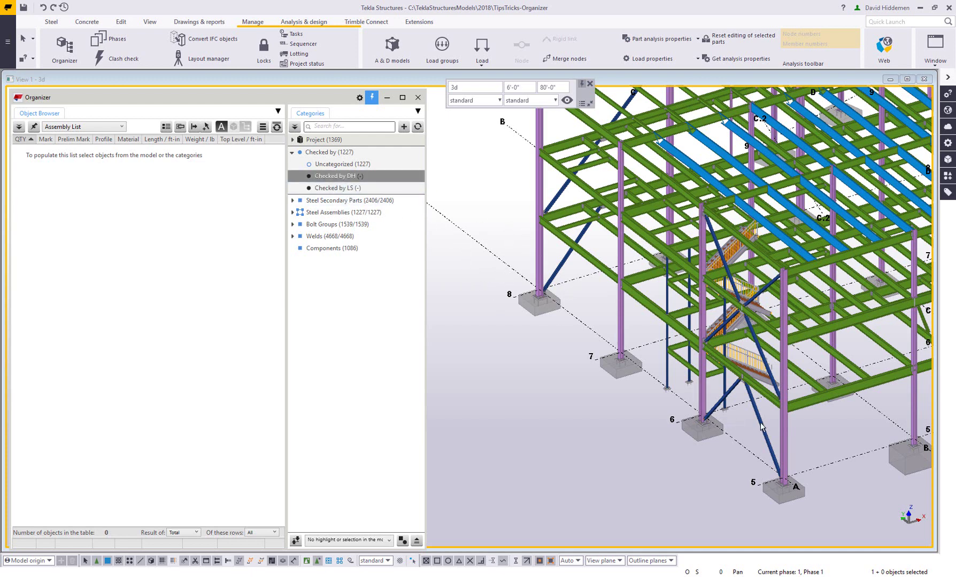
left_click(786, 435)
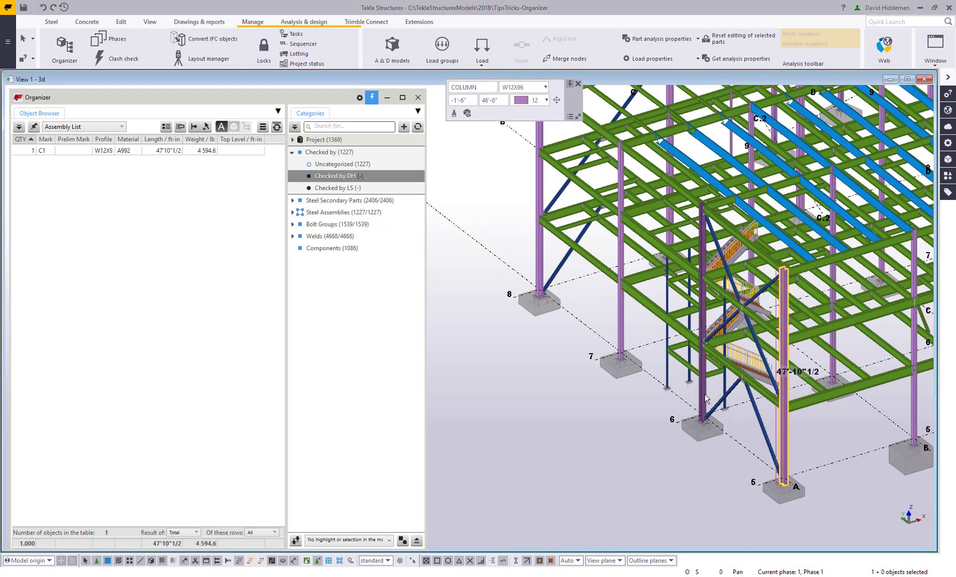
left_click(703, 398, "shift")
left_click(622, 316, "shift")
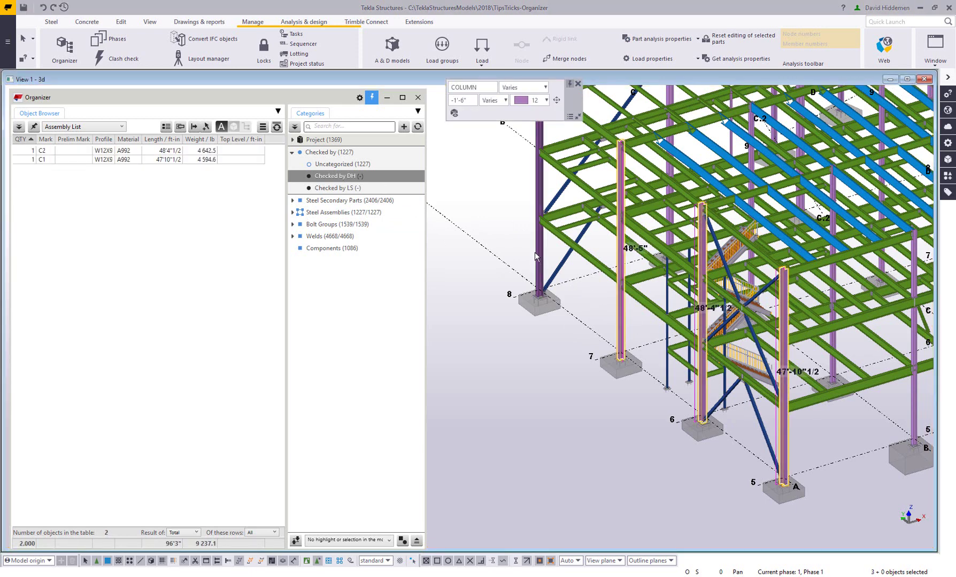
left_click(538, 254, "shift")
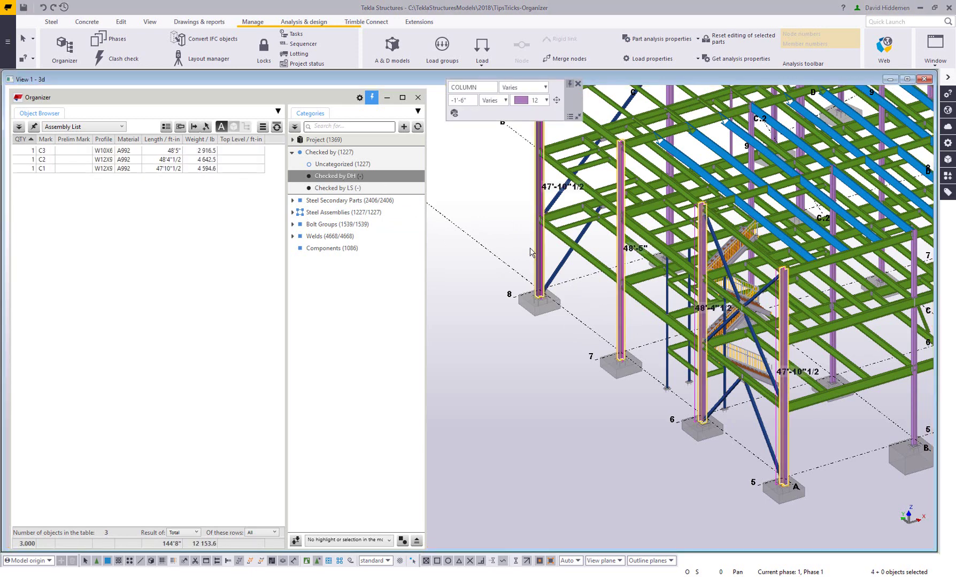
left_click(339, 179)
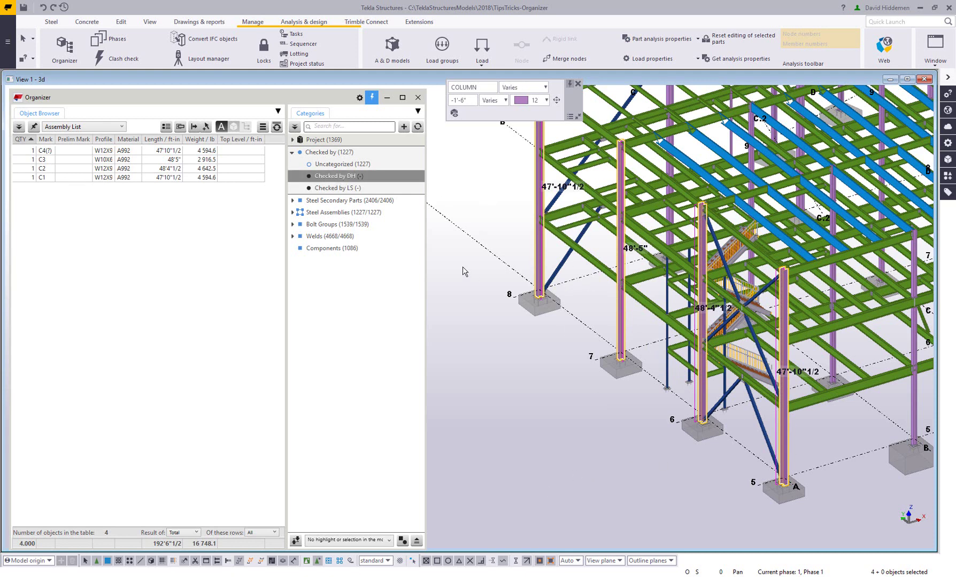
right_click(346, 181)
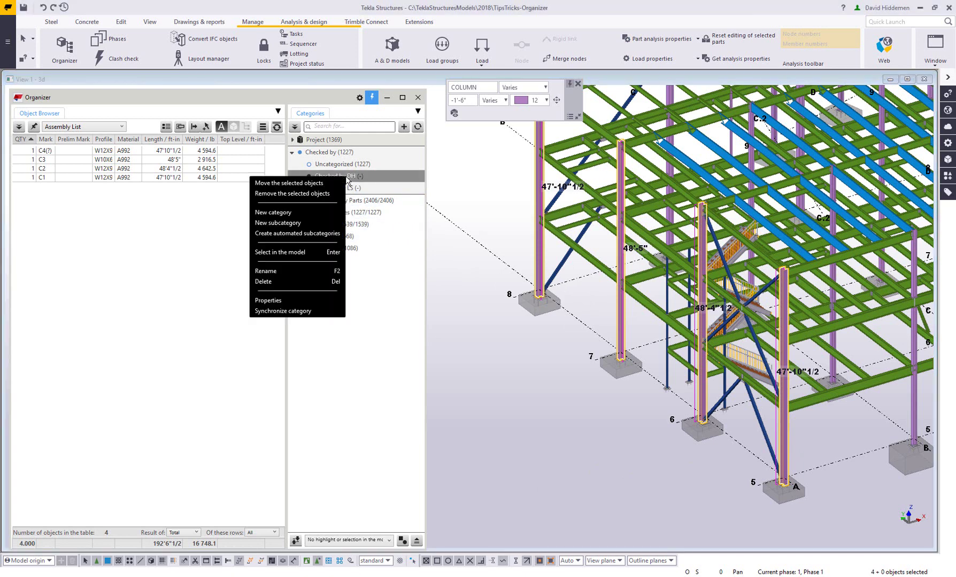
left_click(278, 183)
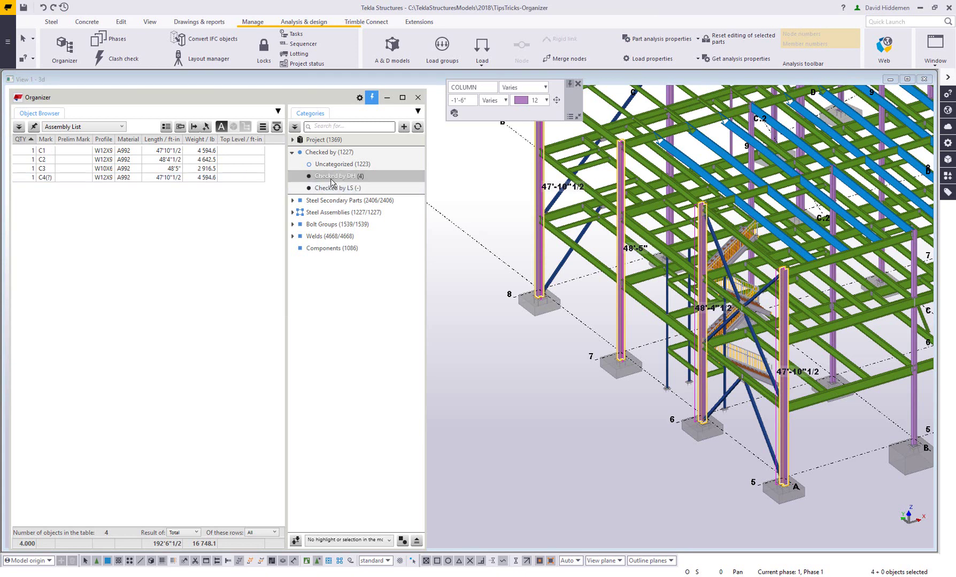
Drag four more columns' list rows, C10 through C5, into the first checker's subcategory
middle_click_drag(754, 314, 617, 232, "ctrl")
scroll(743, 364, "up", 3)
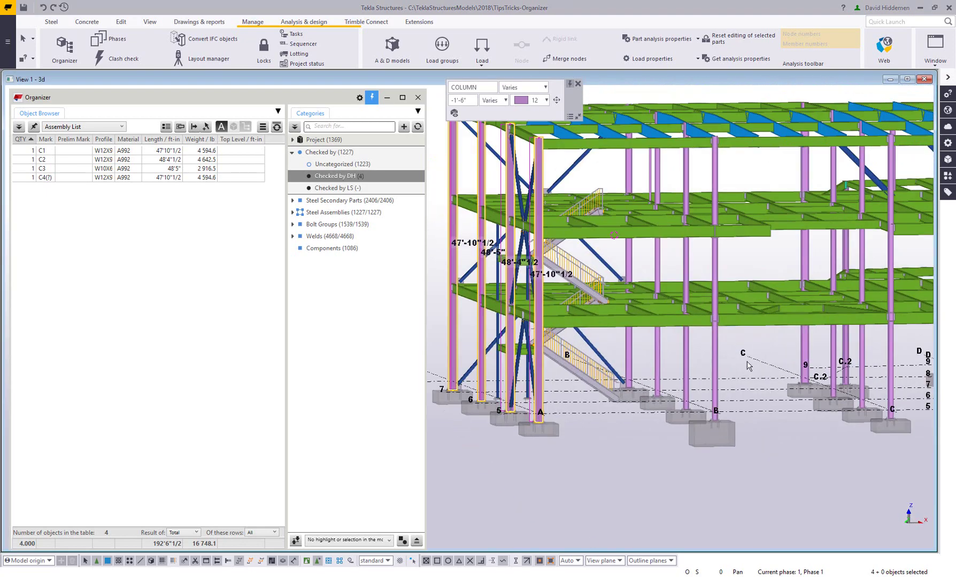
left_click_drag(745, 370, 625, 343)
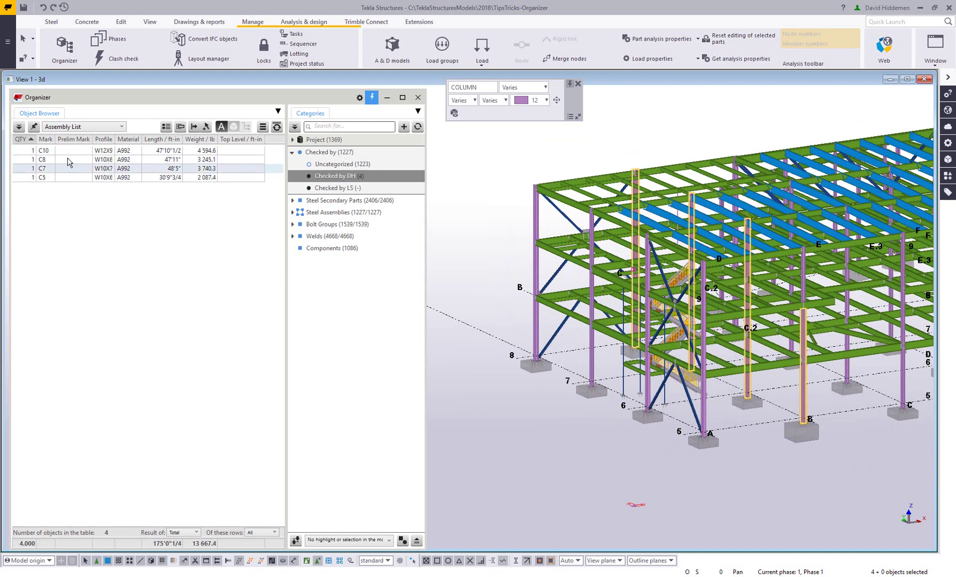
left_click(69, 152)
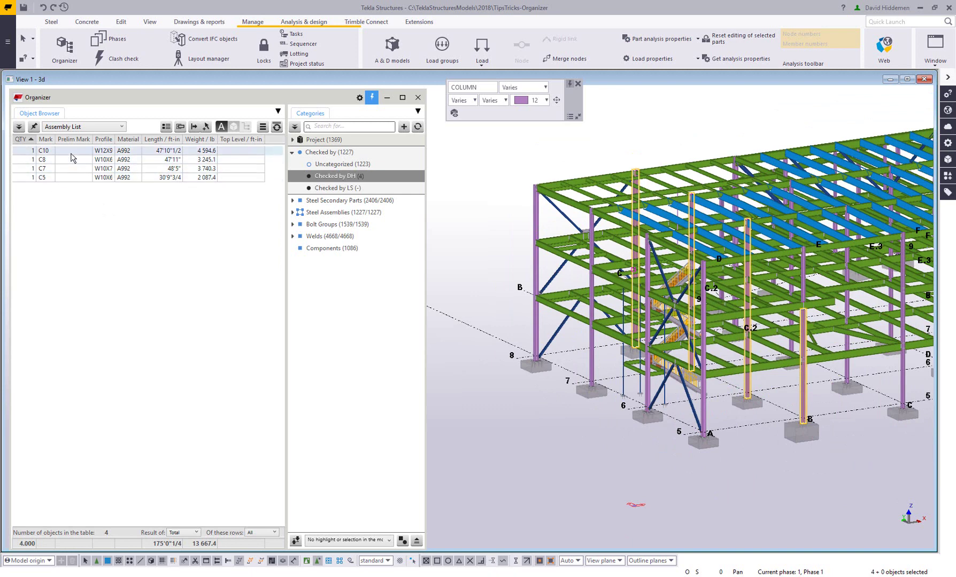
left_click(79, 170, "shift")
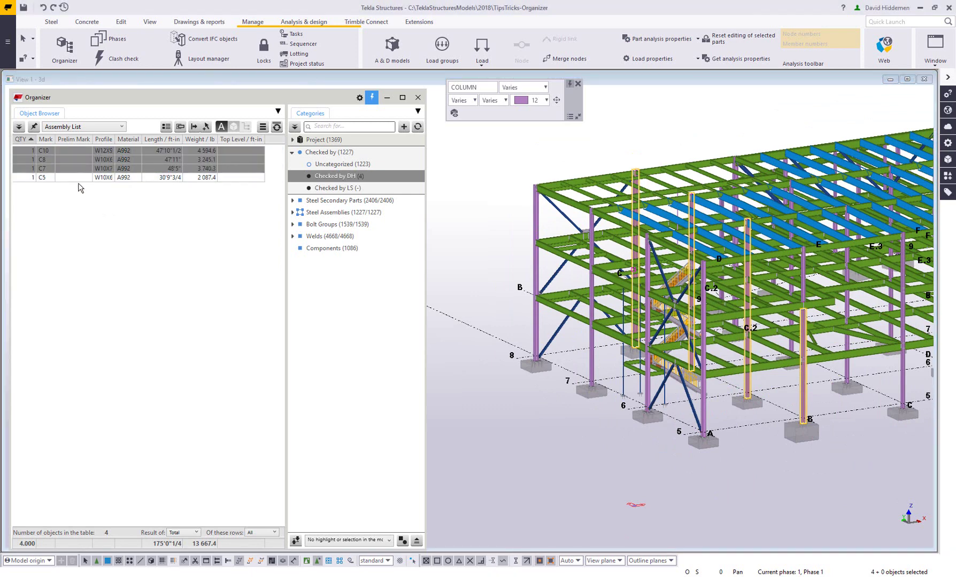
left_click(78, 178, "shift")
left_click_drag(78, 170, 339, 182)
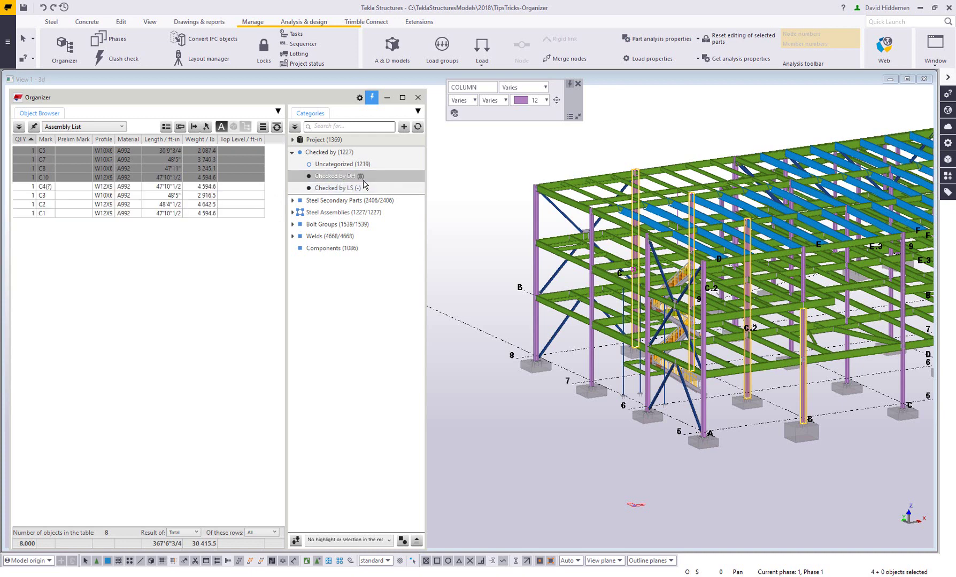
Select ten beams along grid line B in the model
left_click(502, 330)
scroll(546, 300, "up", 3)
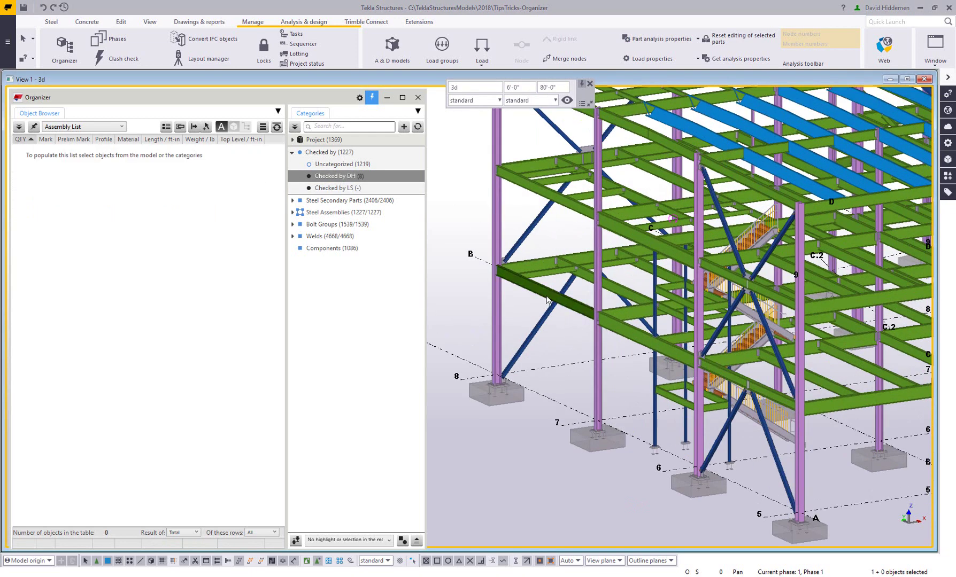
left_click(547, 300)
left_click(647, 337, "ctrl")
left_click(731, 365, "ctrl")
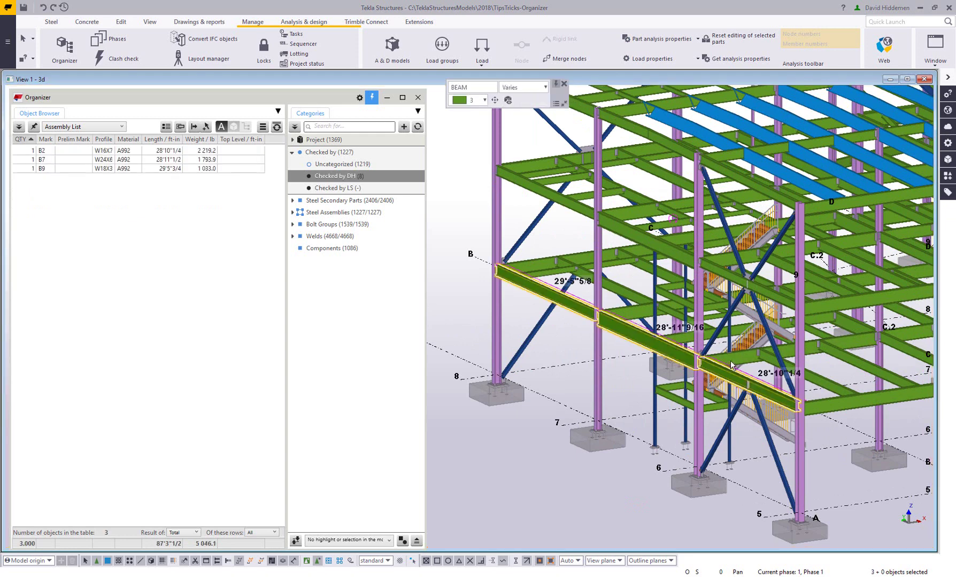
left_click(738, 355, "ctrl")
left_click(665, 333, "ctrl")
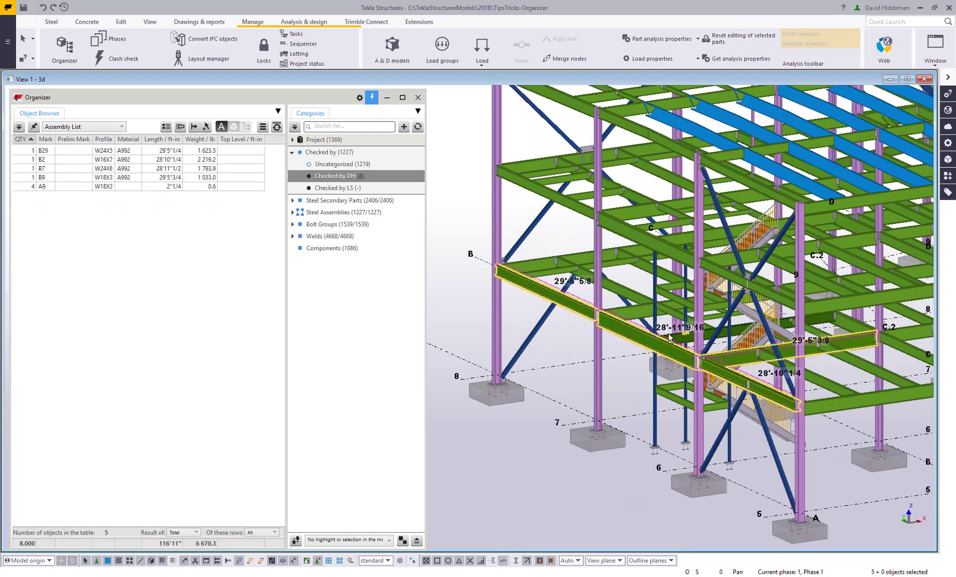
left_click(625, 310, "ctrl")
left_click(545, 266, "ctrl")
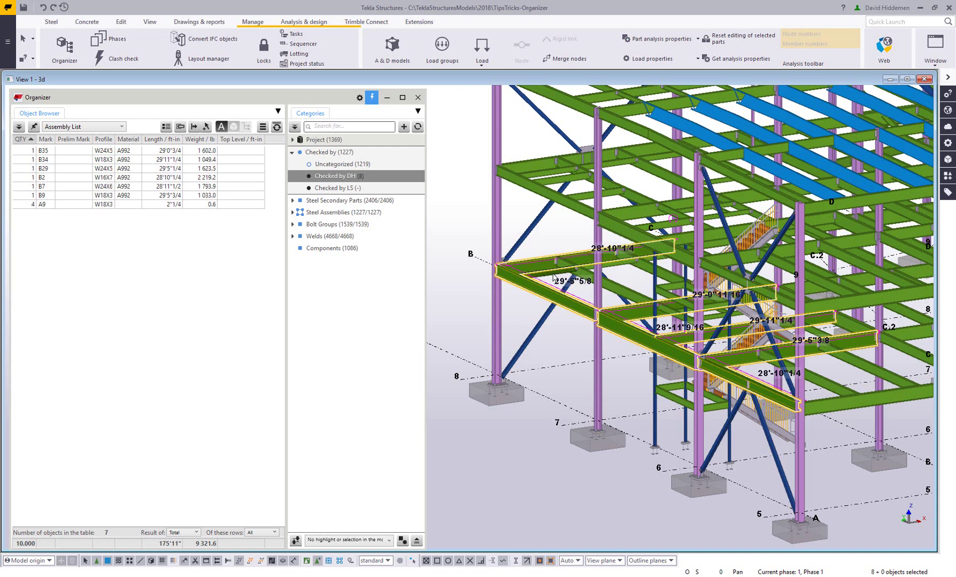
left_click(560, 279, "ctrl")
left_click(615, 293, "ctrl")
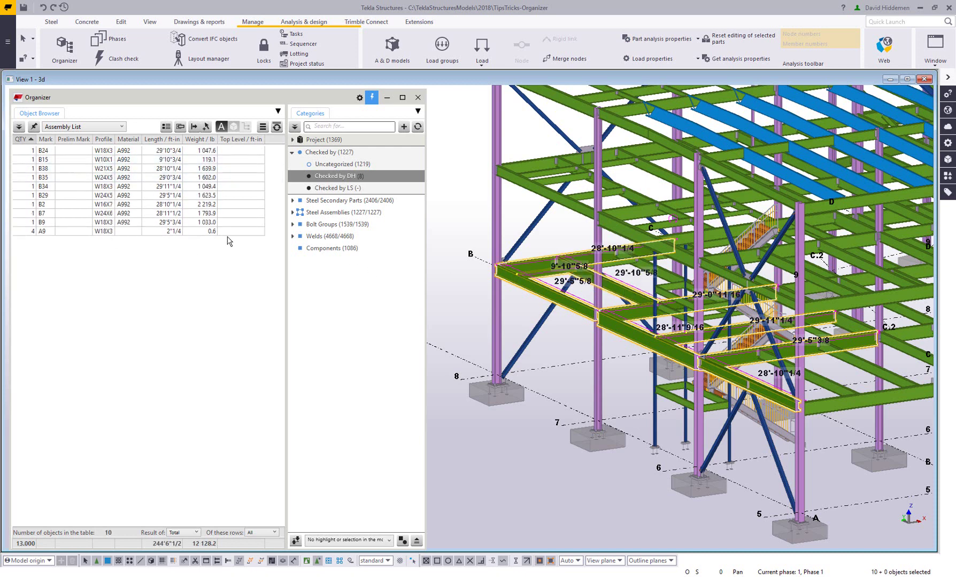
Select the ten beam rows in the list and synchronize the categories with the model
left_click(85, 231)
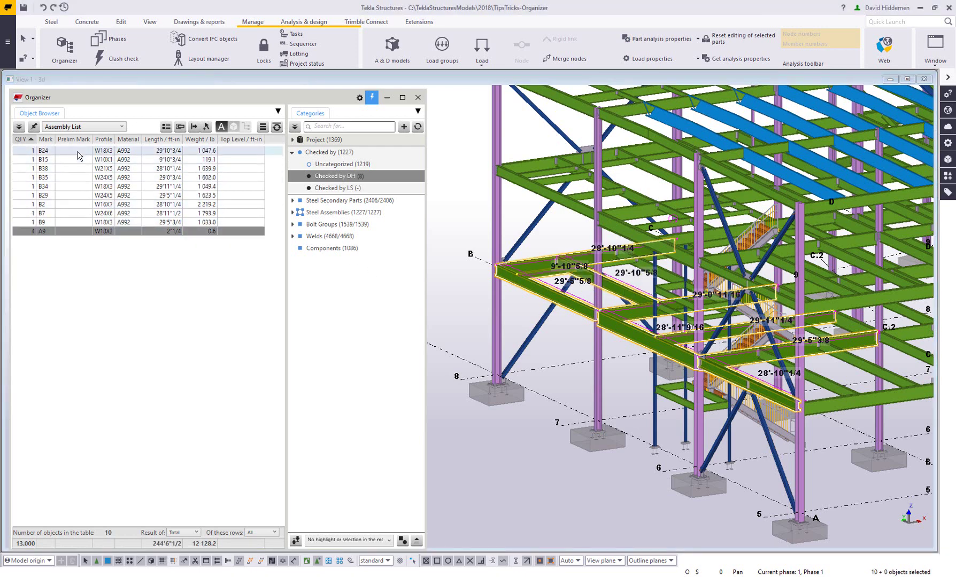
left_click(77, 153, "shift")
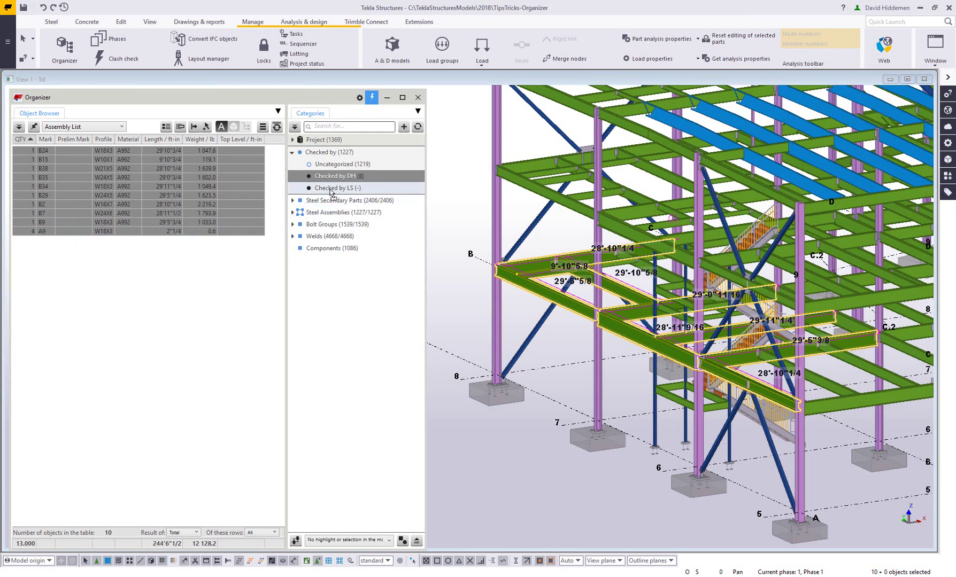
left_click(335, 177)
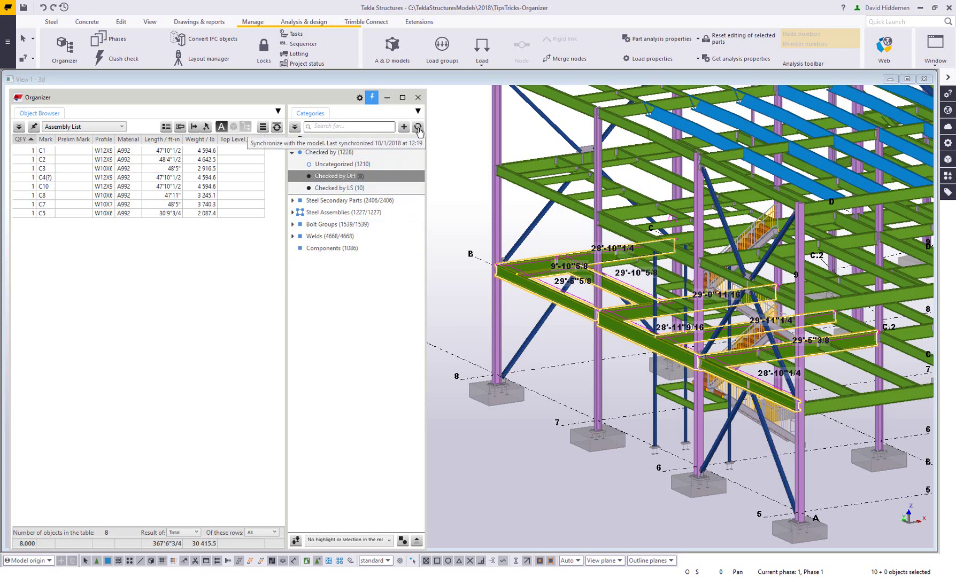
left_click(417, 127)
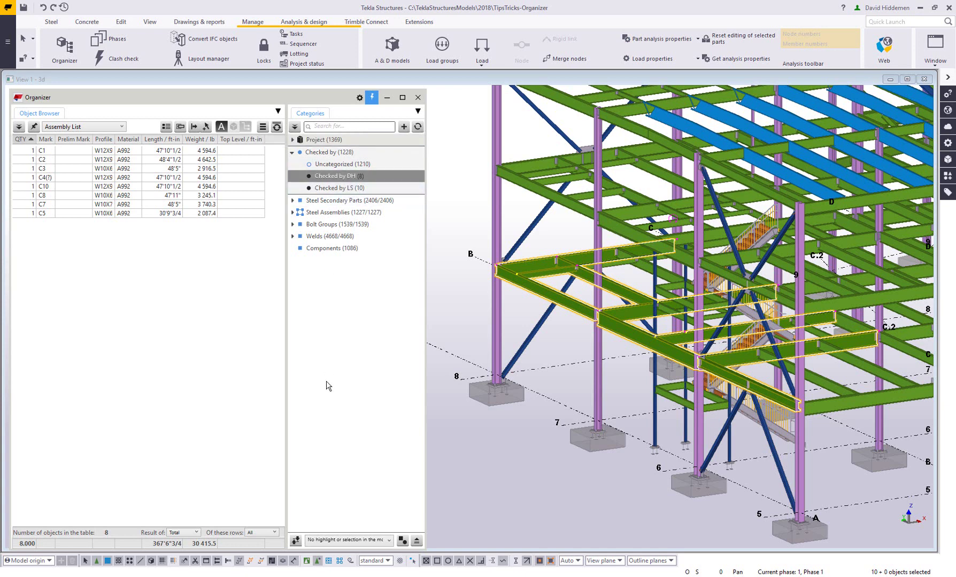
Inspect the Checked By value in the B/8 column's Modeling Workflow user-defined attributes
left_click(358, 181)
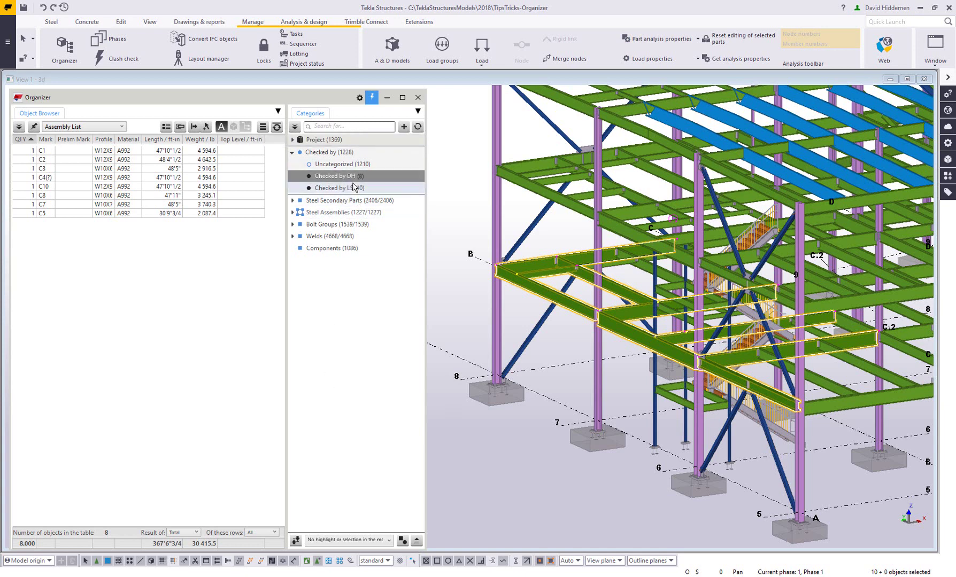
right_click(495, 237)
left_click(546, 268)
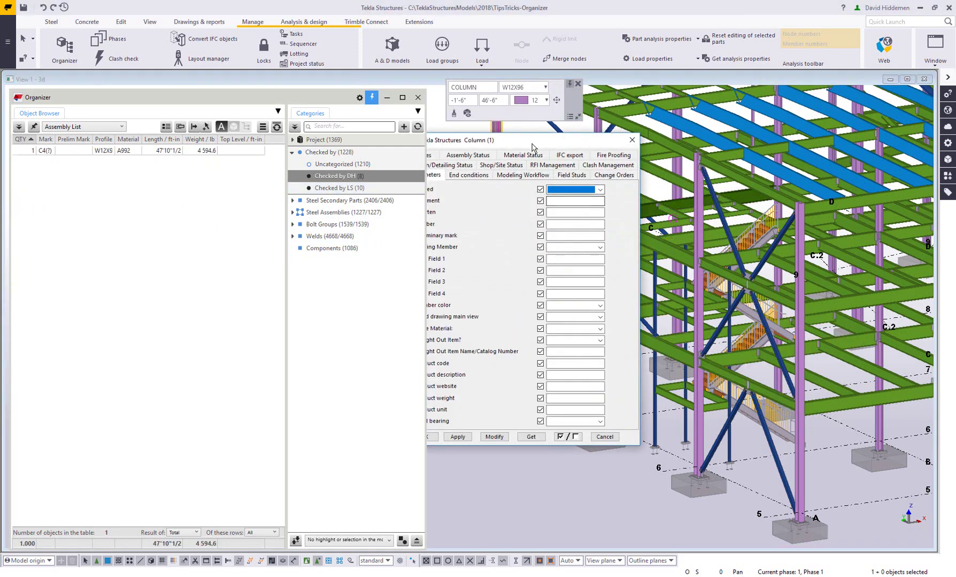
left_click_drag(532, 144, 779, 133)
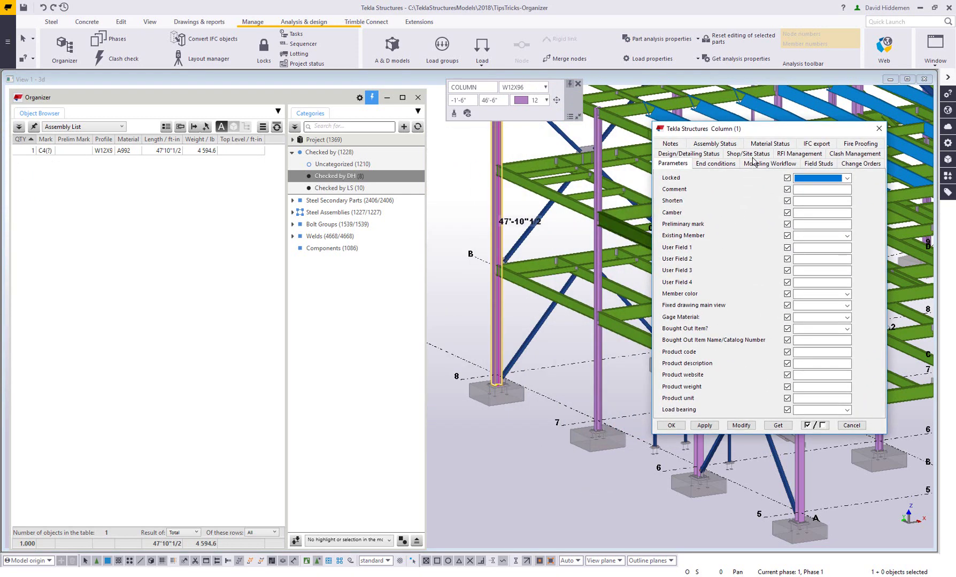
left_click(769, 167)
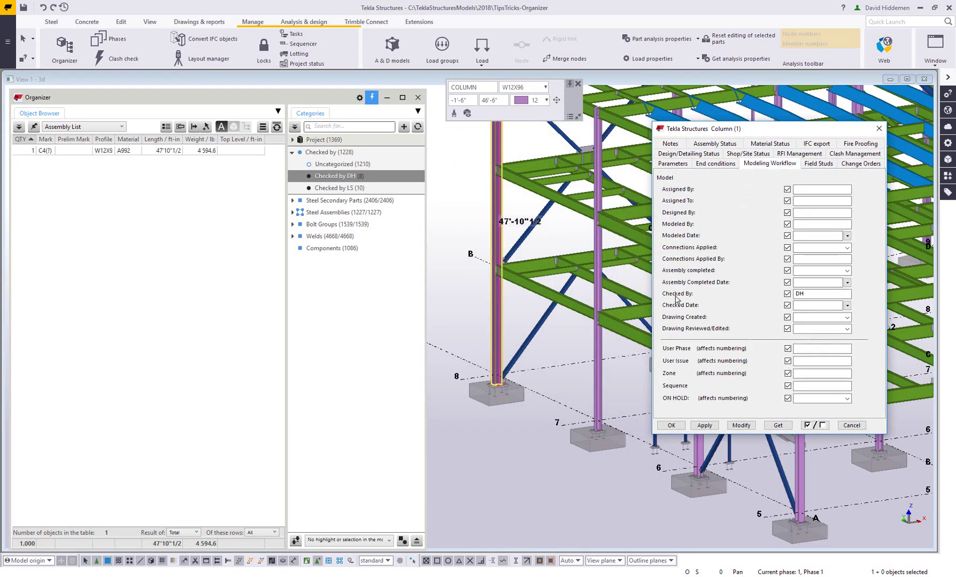
double_click(805, 294)
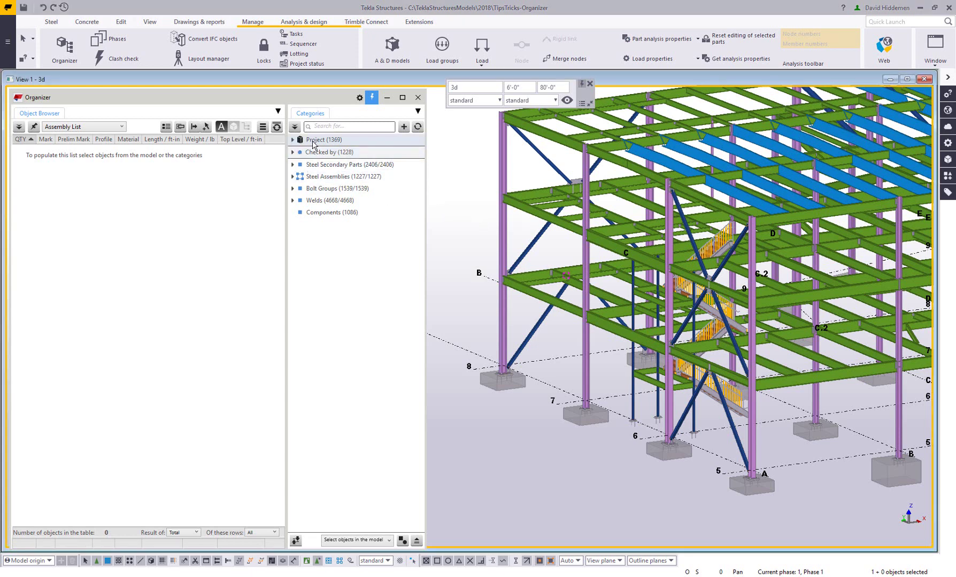
Expand Project > Site and select the Building location node
left_click(294, 140)
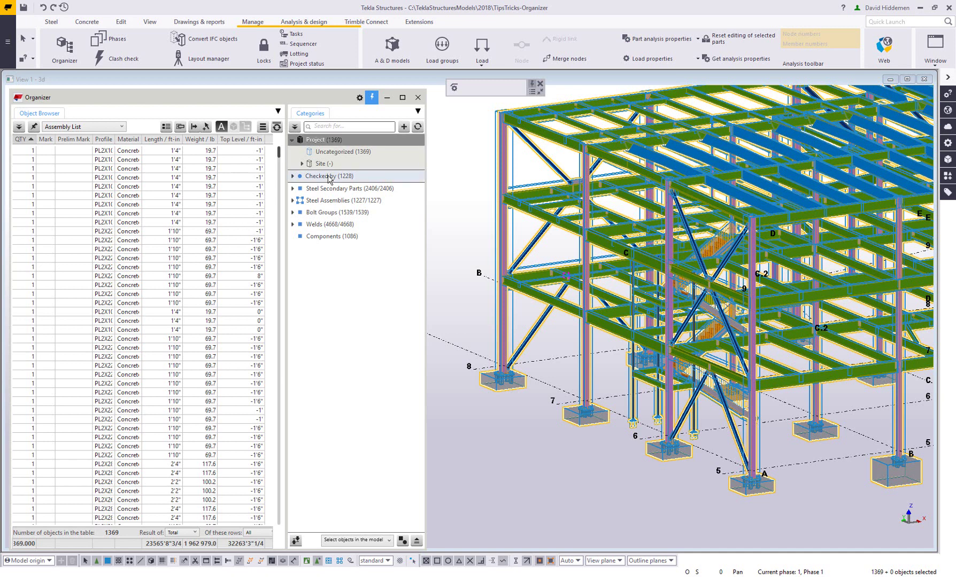
left_click(302, 165)
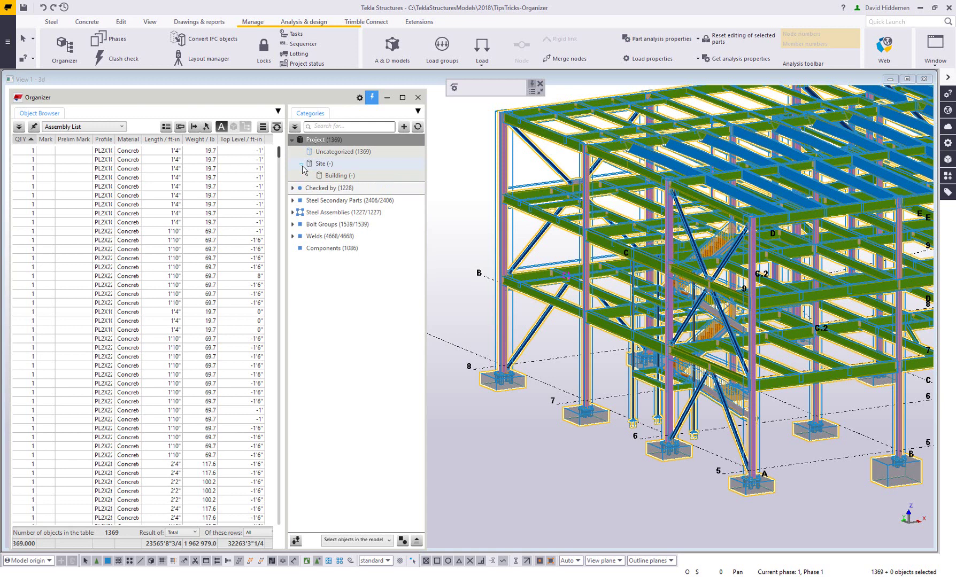
left_click(340, 176)
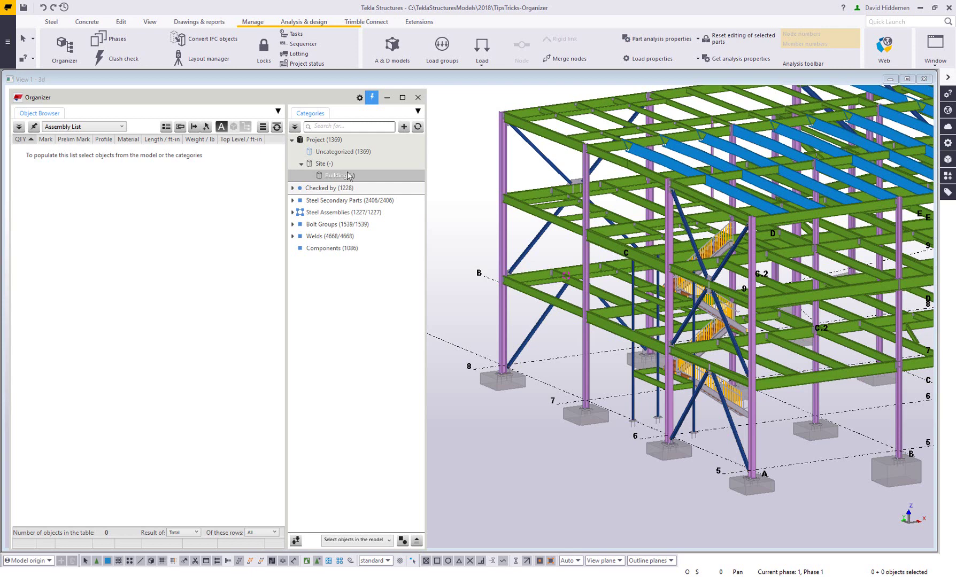
Define boundary boxes for the Building location using the Rotation 0° grid origin
right_click(353, 180)
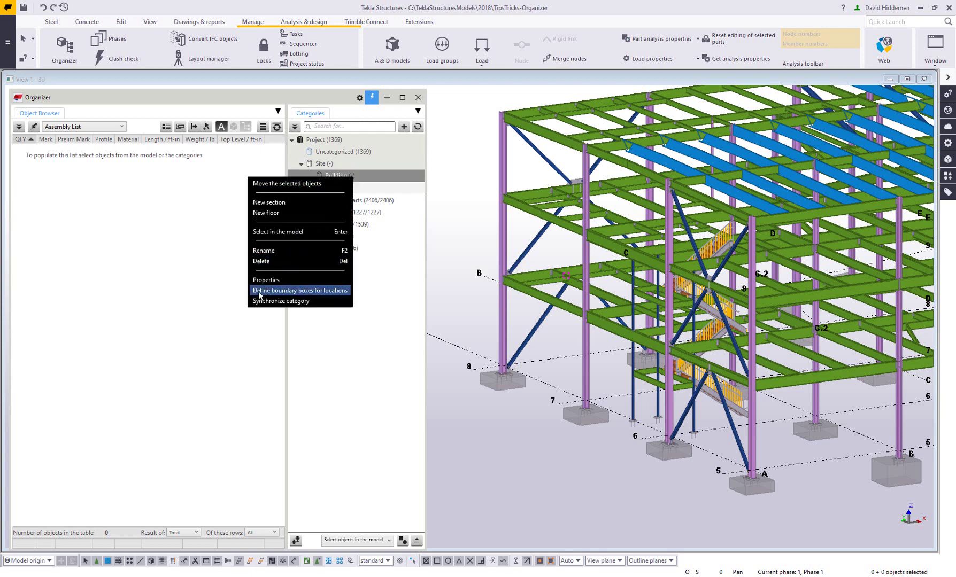
left_click(335, 292)
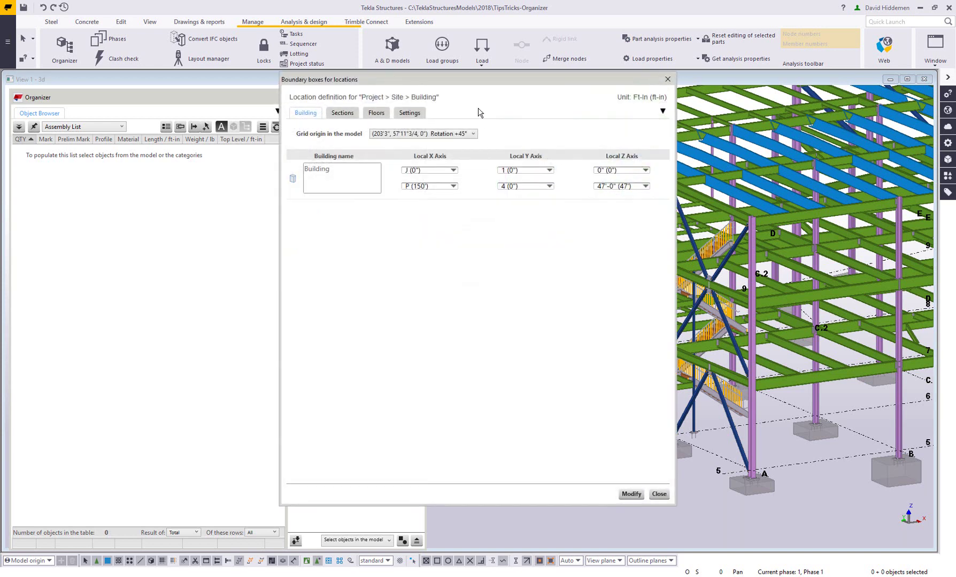
left_click_drag(483, 83, 633, 102)
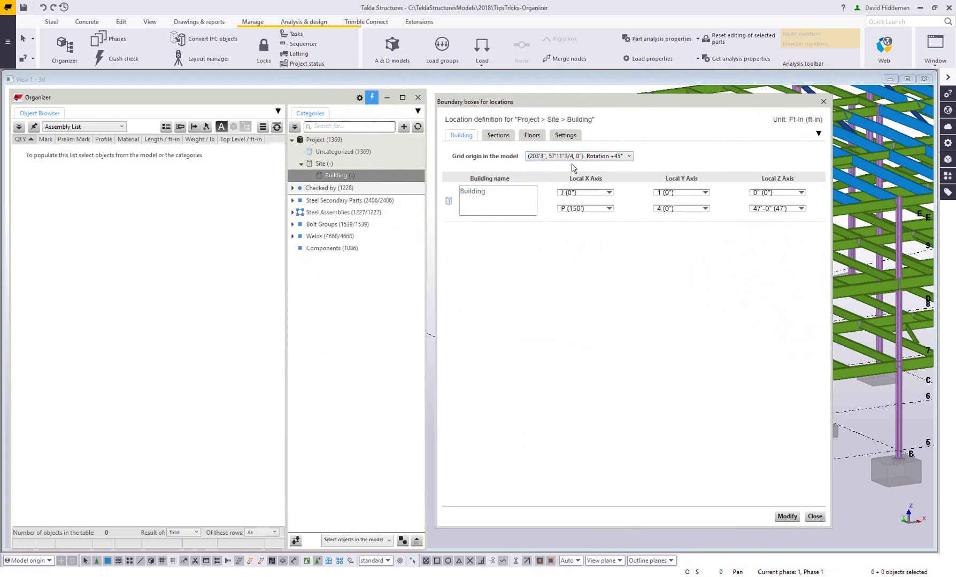
left_click(586, 156)
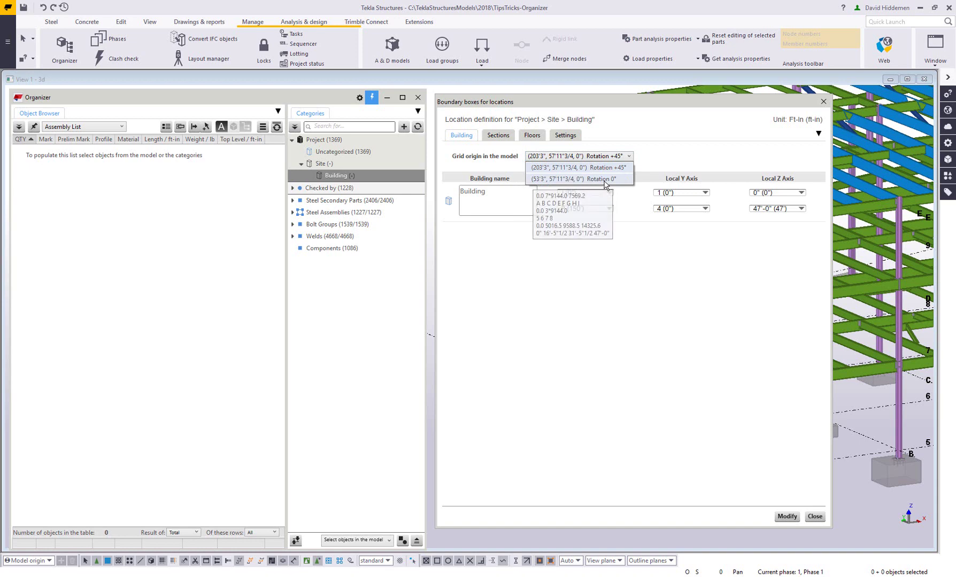
left_click(606, 181)
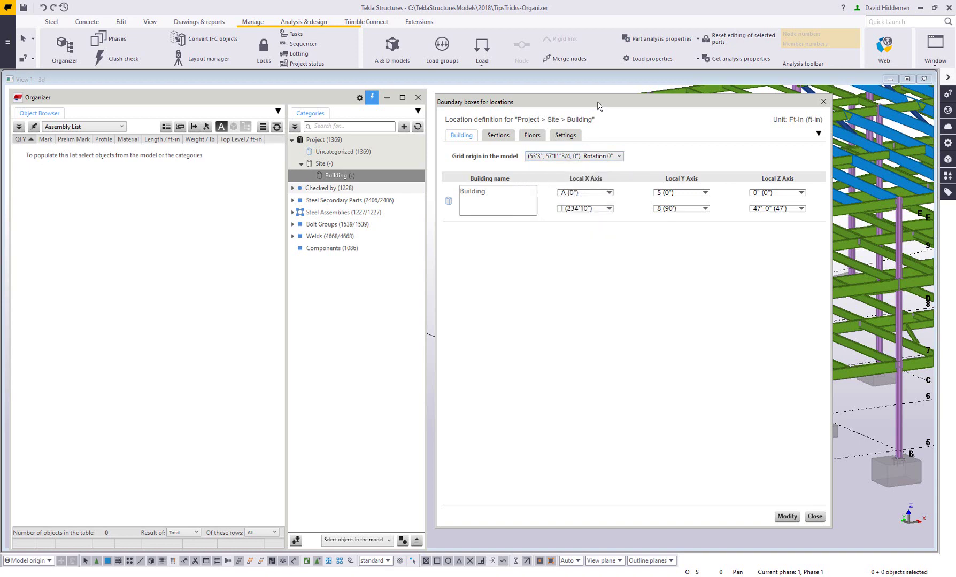
left_click_drag(593, 105, 324, 103)
scroll(707, 222, "down", 2)
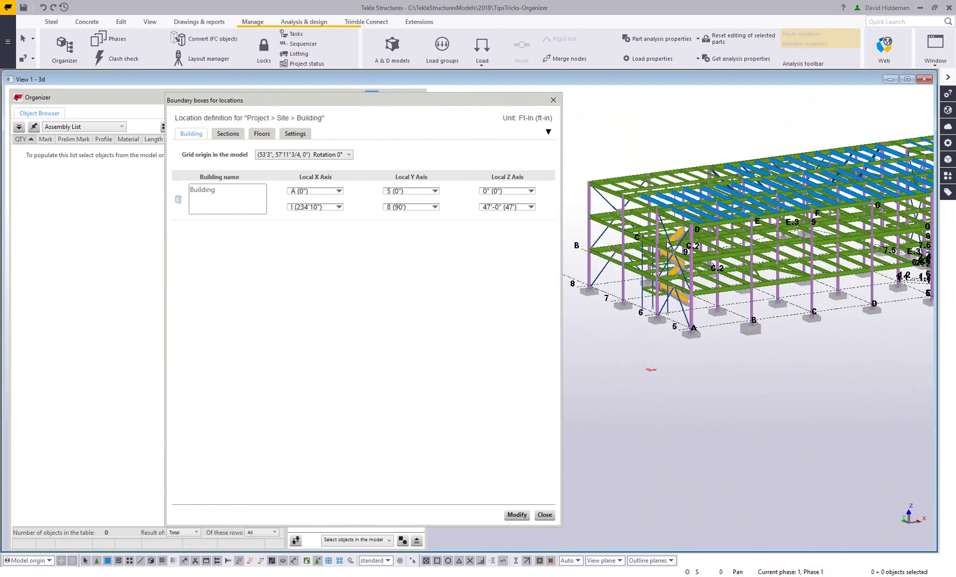
Name the building West Wing and end its Local X extent at grid F (150')
left_click(123, 193)
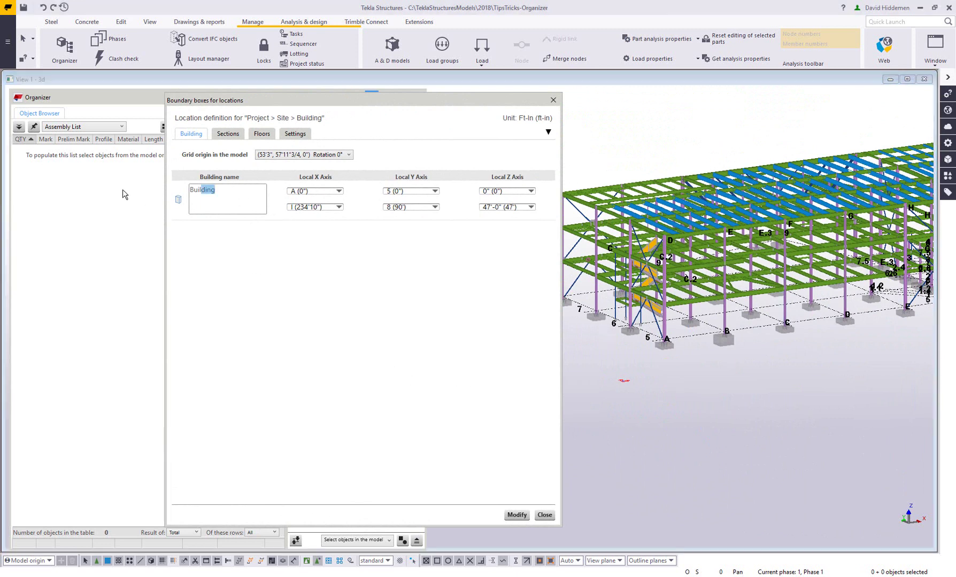
type("West Wing")
scroll(790, 352, "down", 2)
middle_click_drag(790, 352, 653, 377)
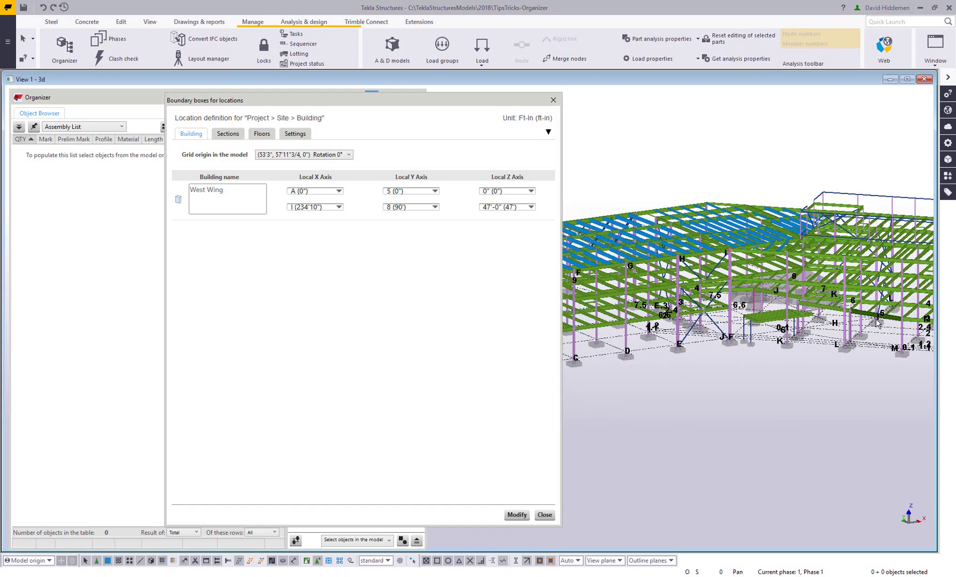
middle_click_drag(877, 322, 569, 289, "ctrl")
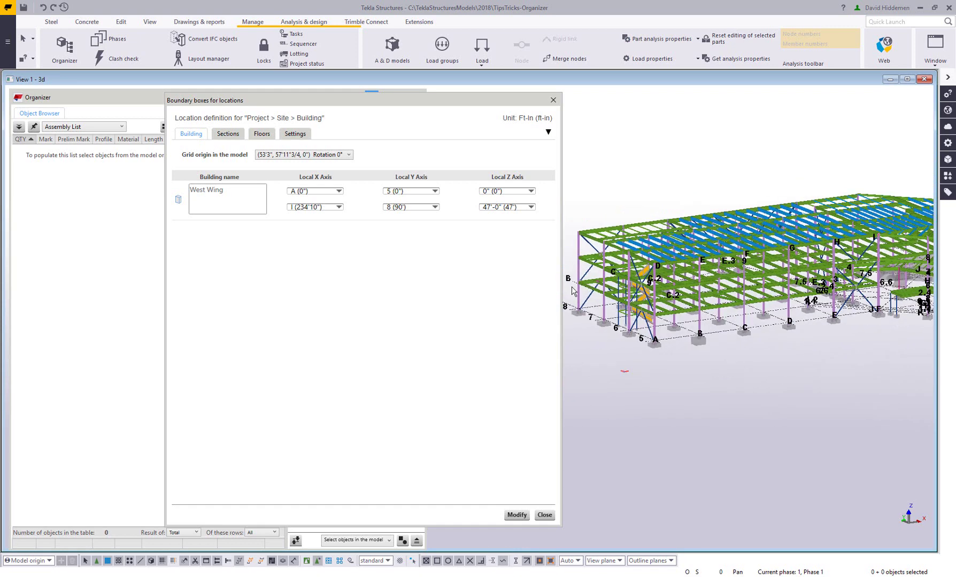
left_click(336, 208)
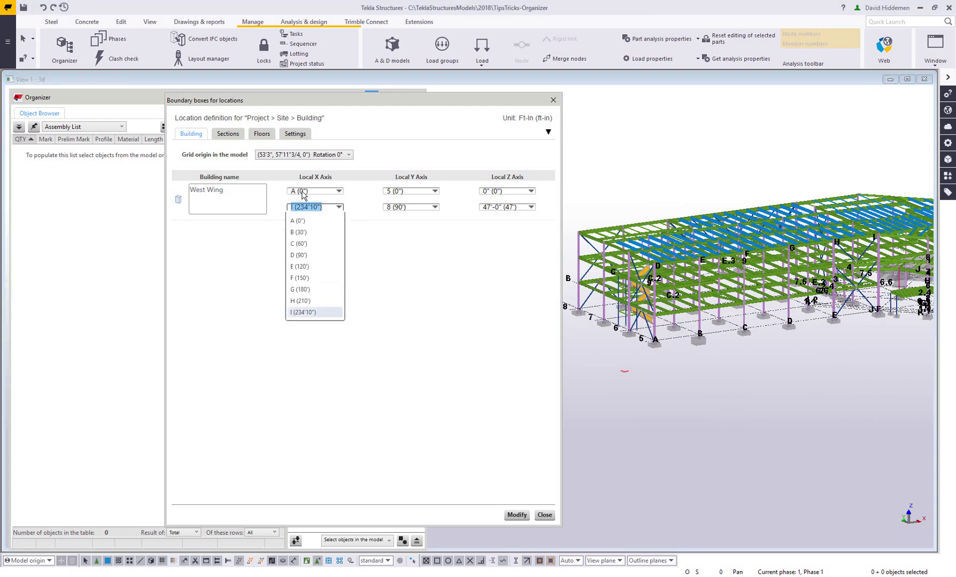
left_click(302, 278)
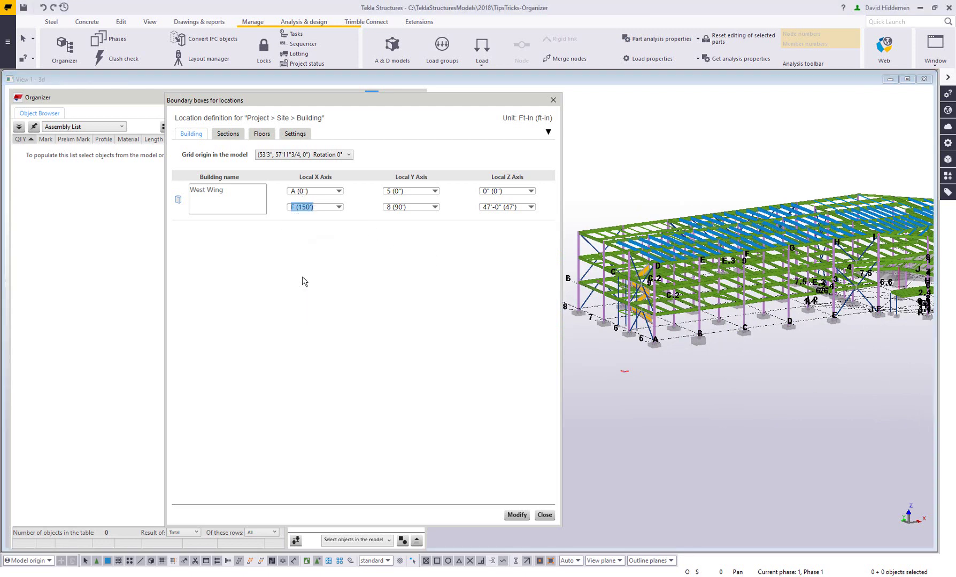
left_click(882, 318)
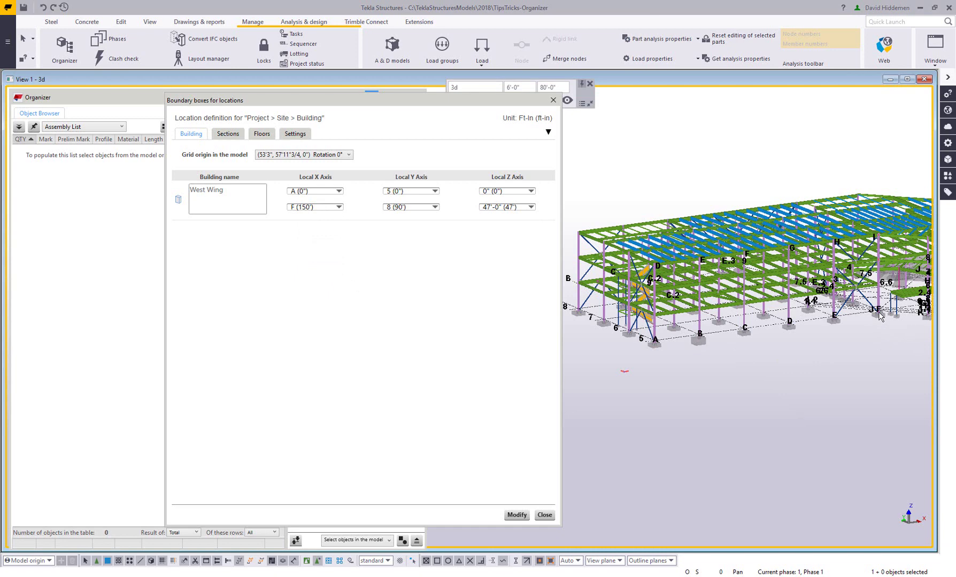
middle_click_drag(692, 274, 722, 310, "ctrl")
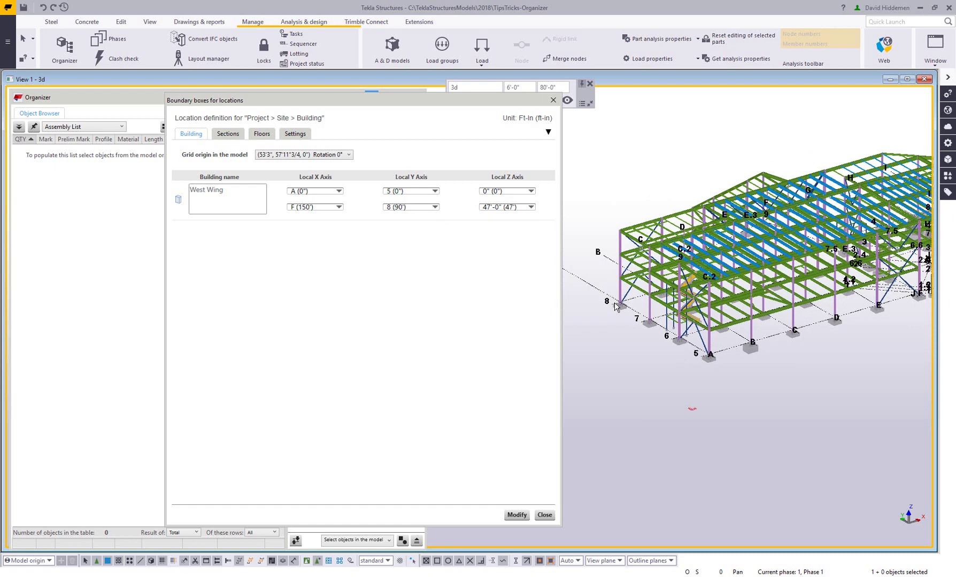
middle_click_drag(617, 306, 700, 329, "ctrl")
middle_click_drag(744, 249, 670, 292, "ctrl")
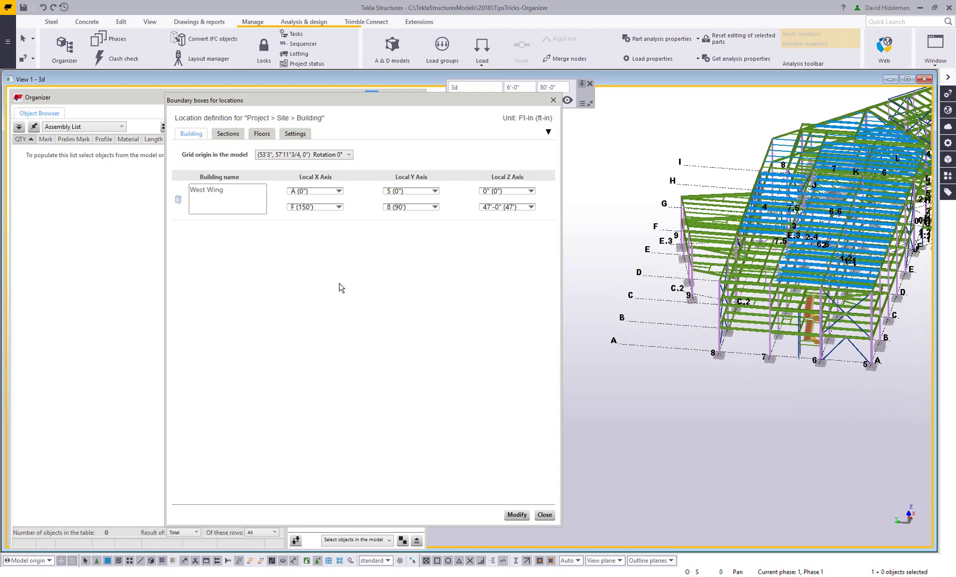
Measure the distance from the E.3/9 column base to the 8/A column base
scroll(718, 357, "up", 8)
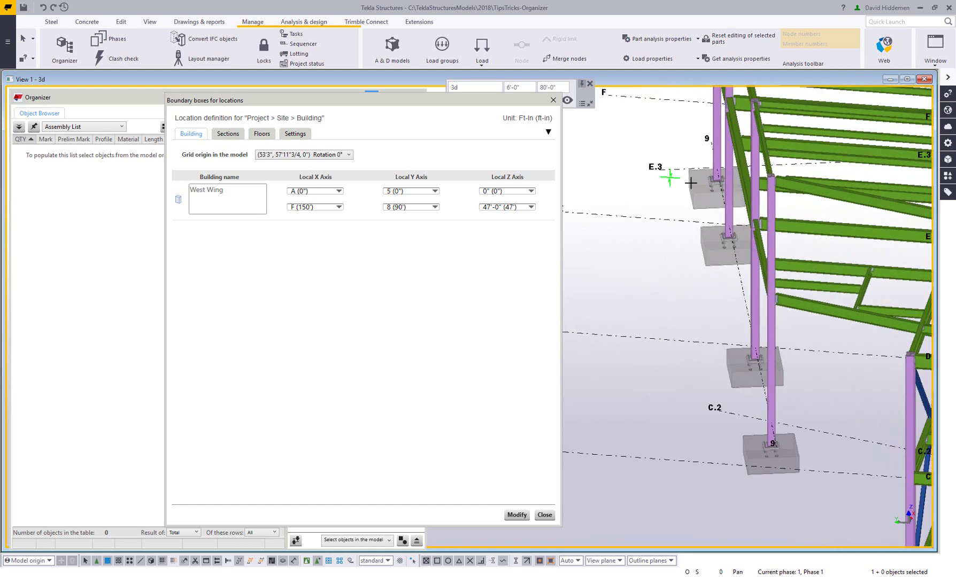
key("f")
left_click(715, 170)
scroll(684, 268, "down", 5)
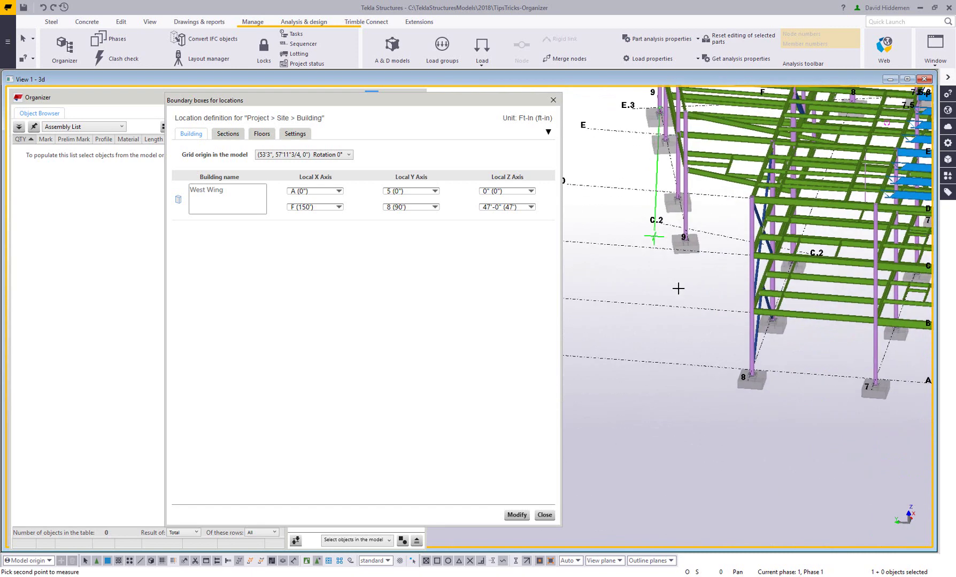
left_click(748, 364)
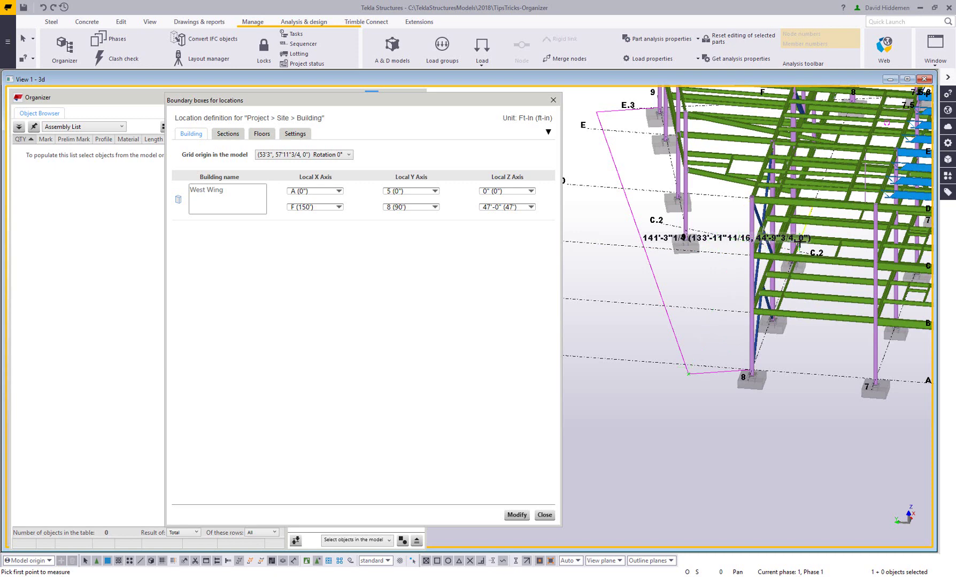
right_click(689, 284)
left_click(717, 289)
middle_click_drag(751, 378, 735, 377)
scroll(695, 381, "down", 5)
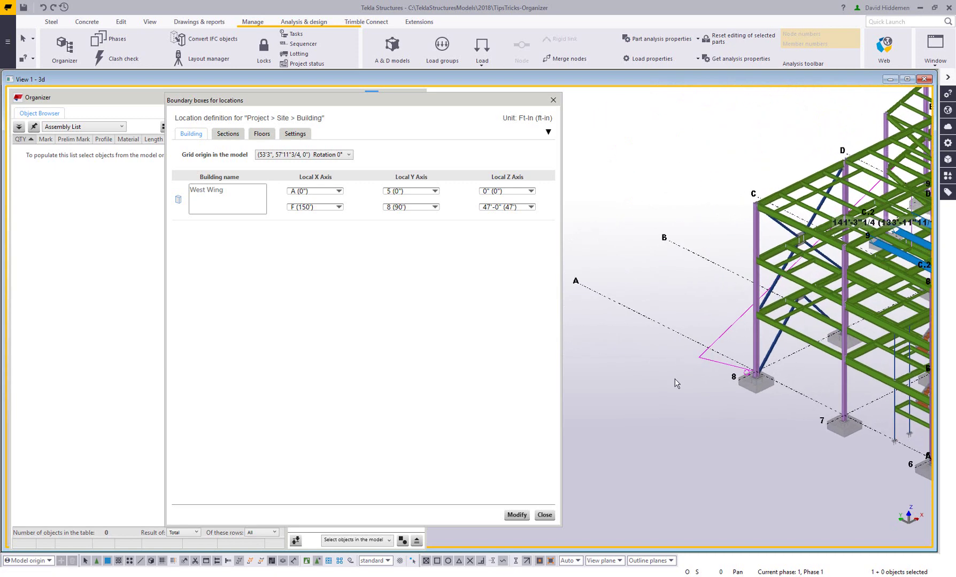
right_click(615, 320)
left_click(645, 377)
scroll(665, 316, "up", 3)
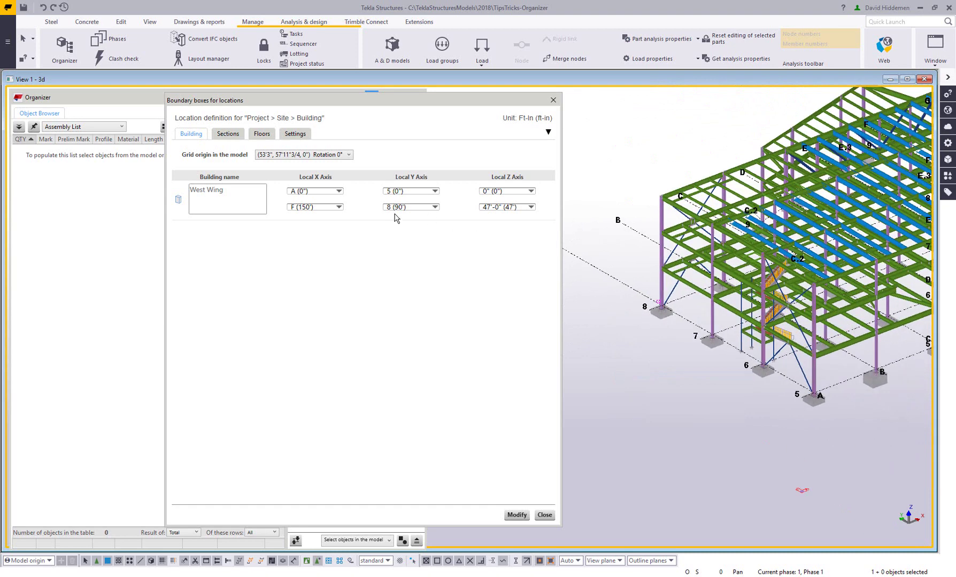
Set West Wing's upper Local Y limit to 135', replacing grid 8 (90')
left_click(414, 209)
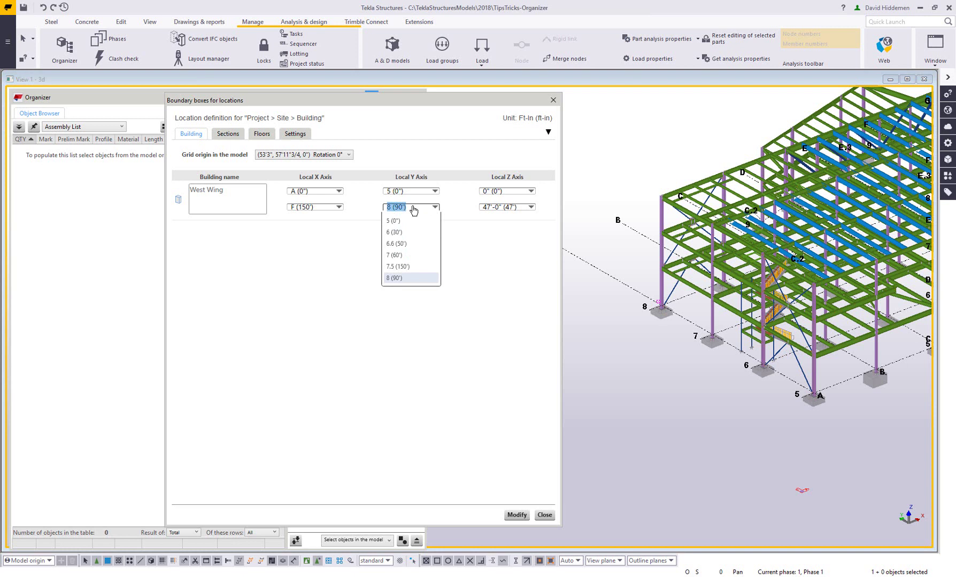
type("135")
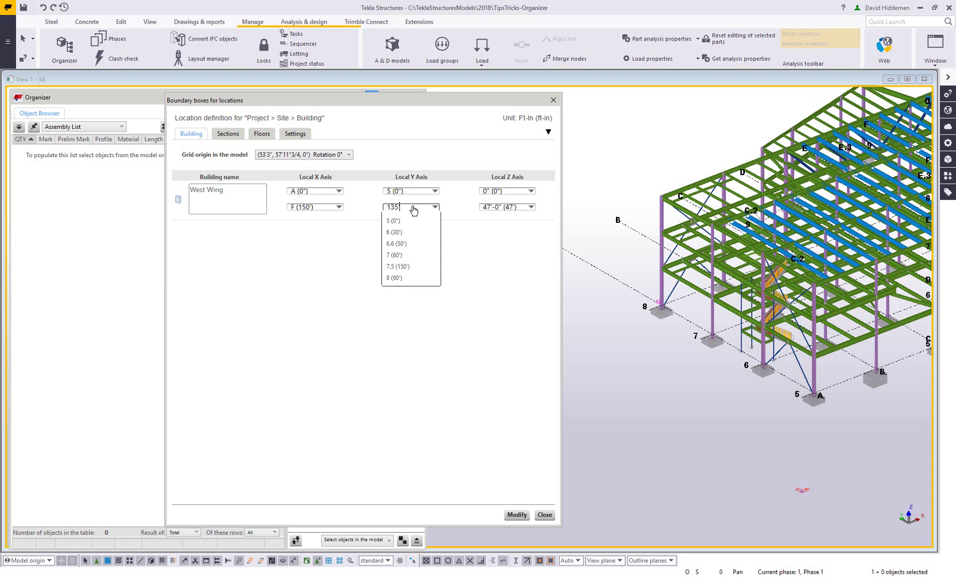
left_click(413, 209)
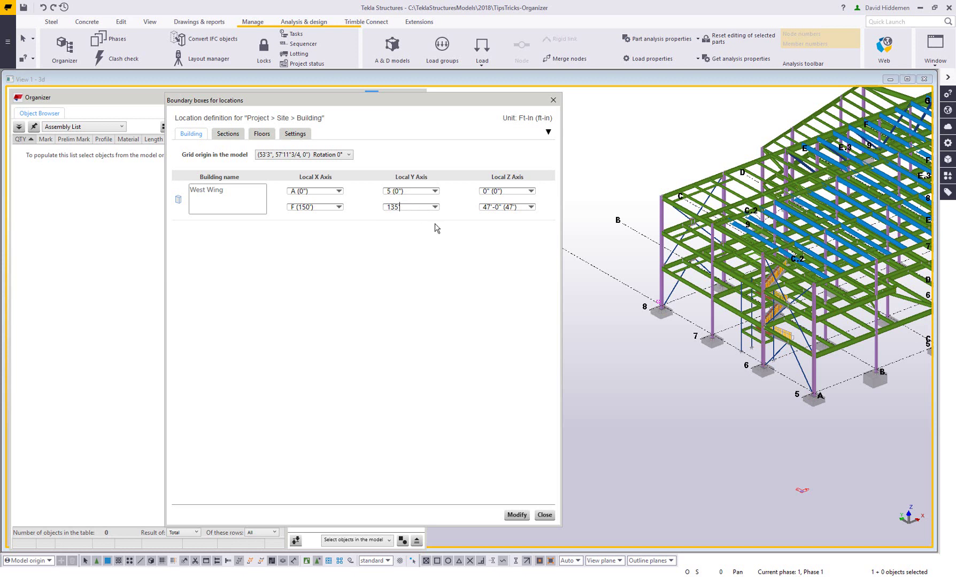
type("'")
Preview the West Wing boundary box and apply it so 420 objects fall under Site > West Wing
left_click(178, 202)
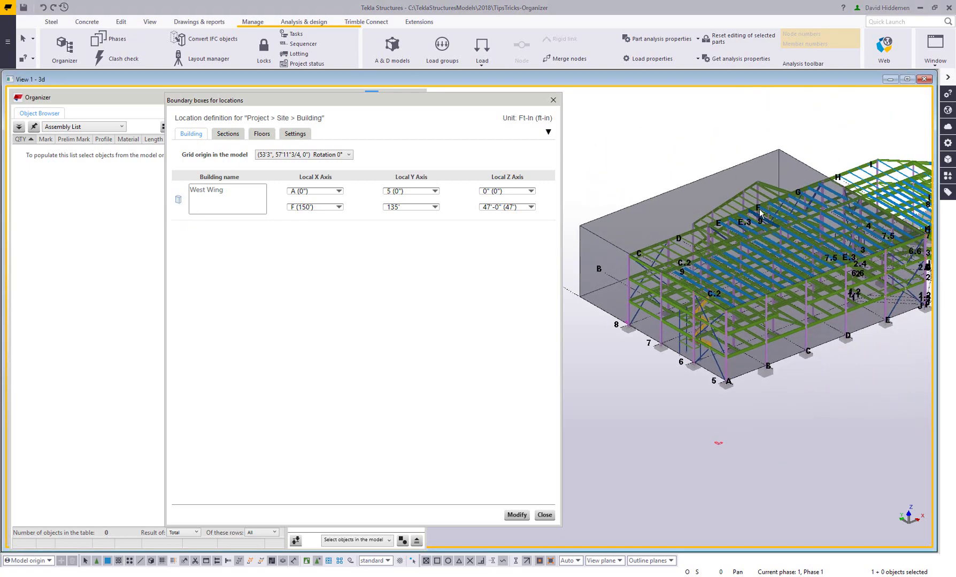
mouse_move(772, 203)
middle_mouse_down("ctrl")
mouse_move(867, 203)
mouse_move(780, 210)
middle_mouse_up("ctrl")
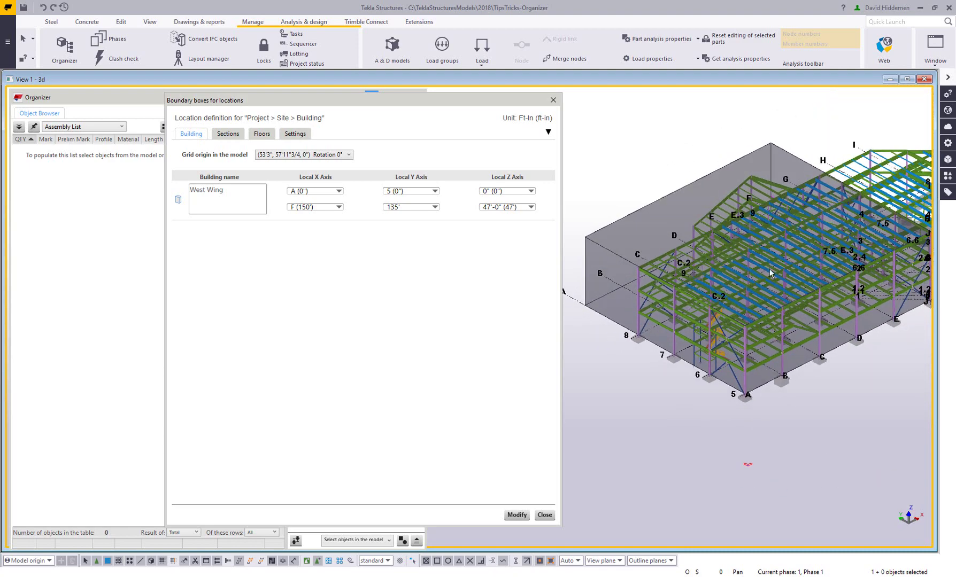
left_click(516, 516)
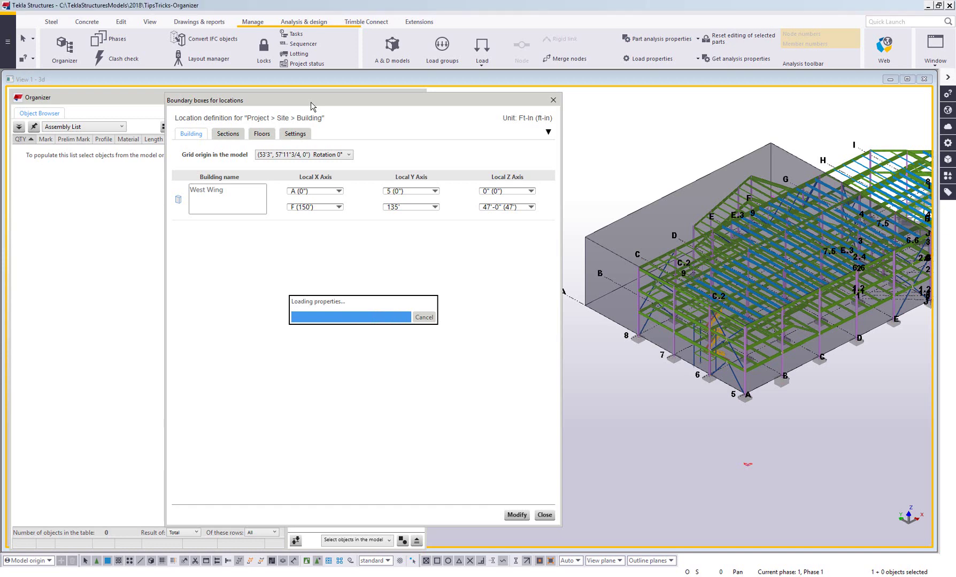
left_click_drag(310, 102, 603, 108)
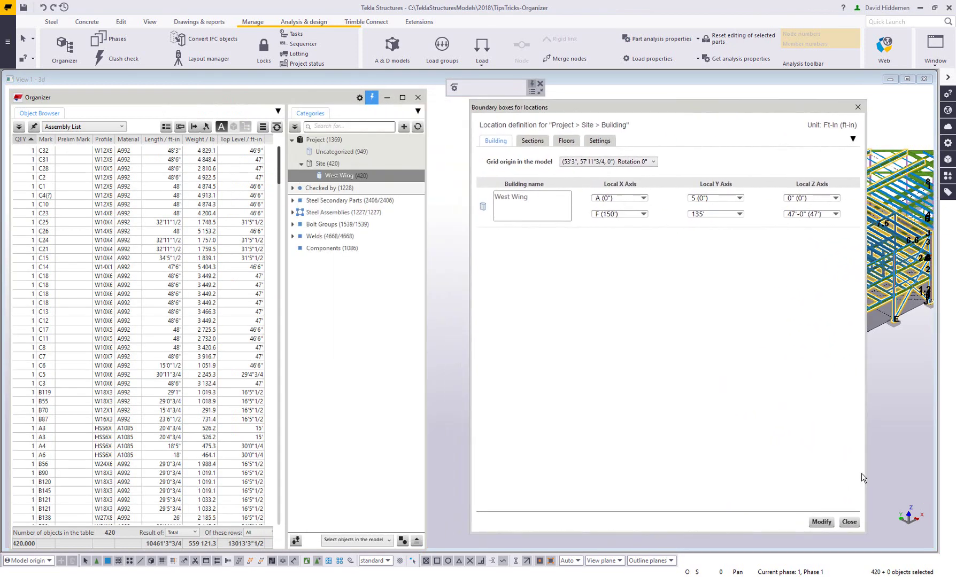
Close the boundary settings and set the Organizer to no highlight or selection in the model
left_click(848, 521)
left_click(382, 540)
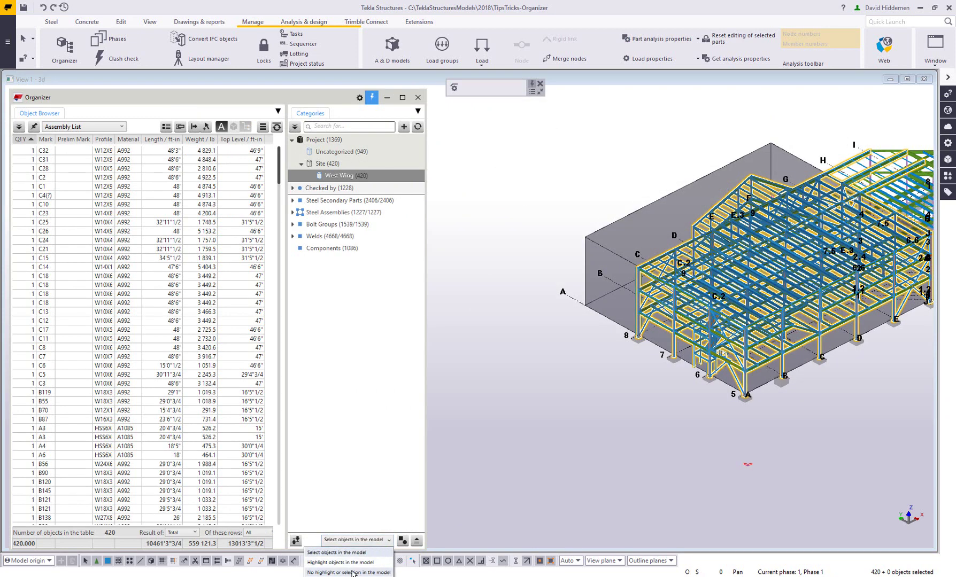
left_click(354, 573)
Redraw the view to clear the grey box and list West Wing's 420 objects
left_click(330, 175)
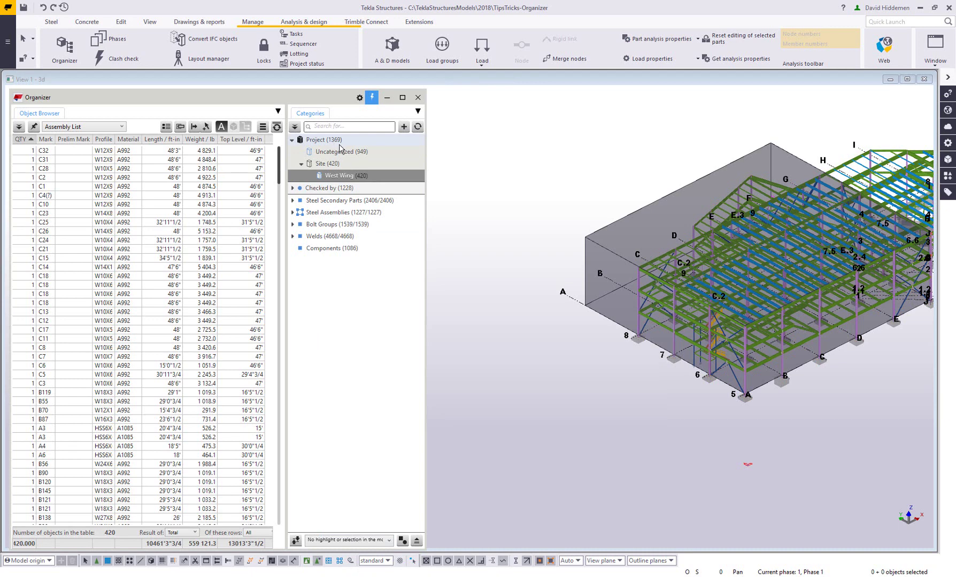
right_click(471, 172)
left_click(516, 229)
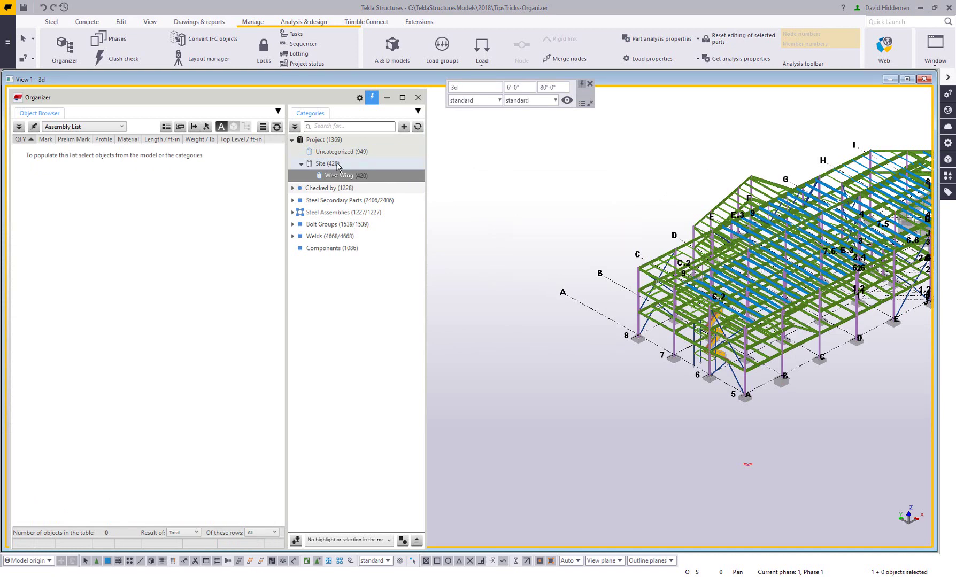
left_click(358, 178)
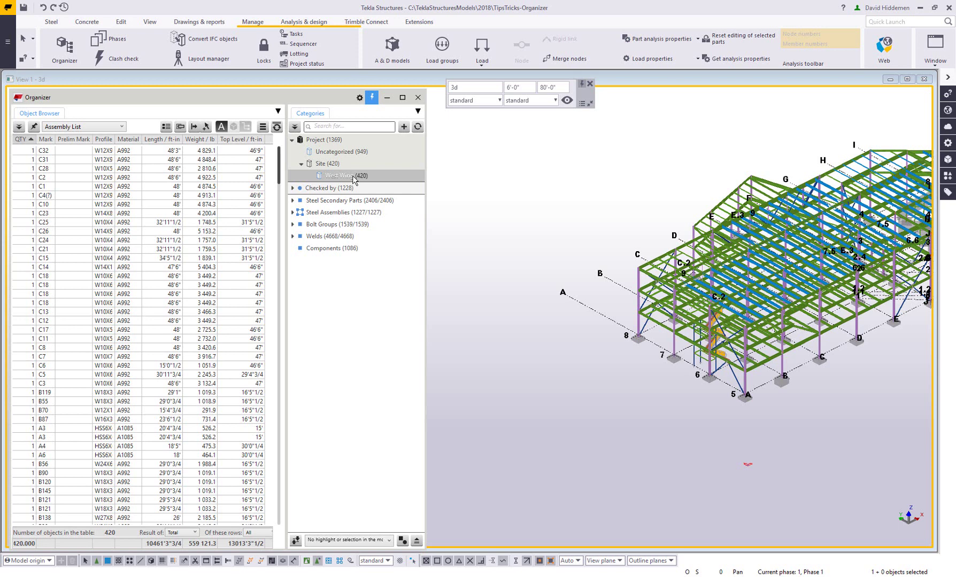
Open West Wing's boundary box settings and add Section 1, Section 2 and Section 3
right_click(353, 180)
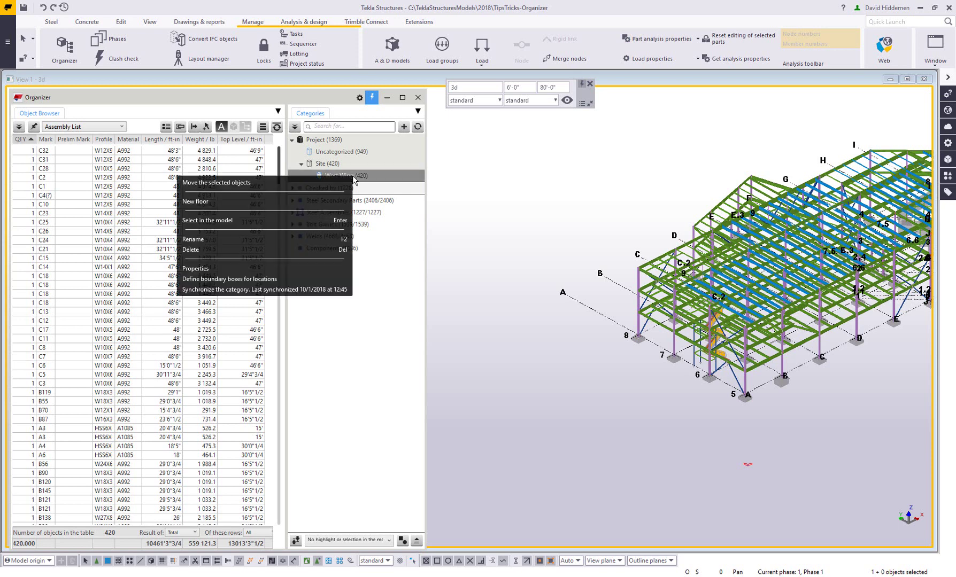
left_click(266, 279)
left_click_drag(430, 86, 588, 119)
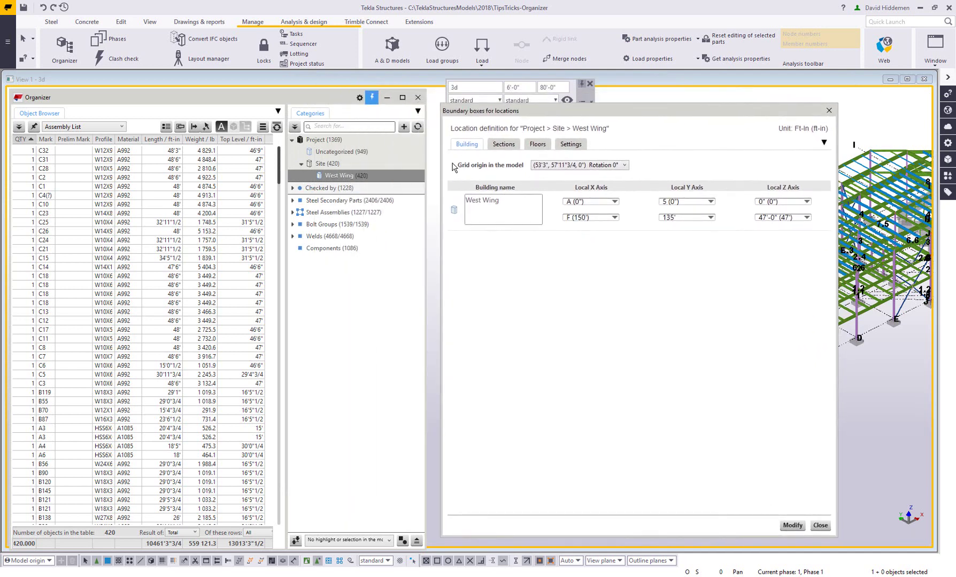
left_click(505, 143)
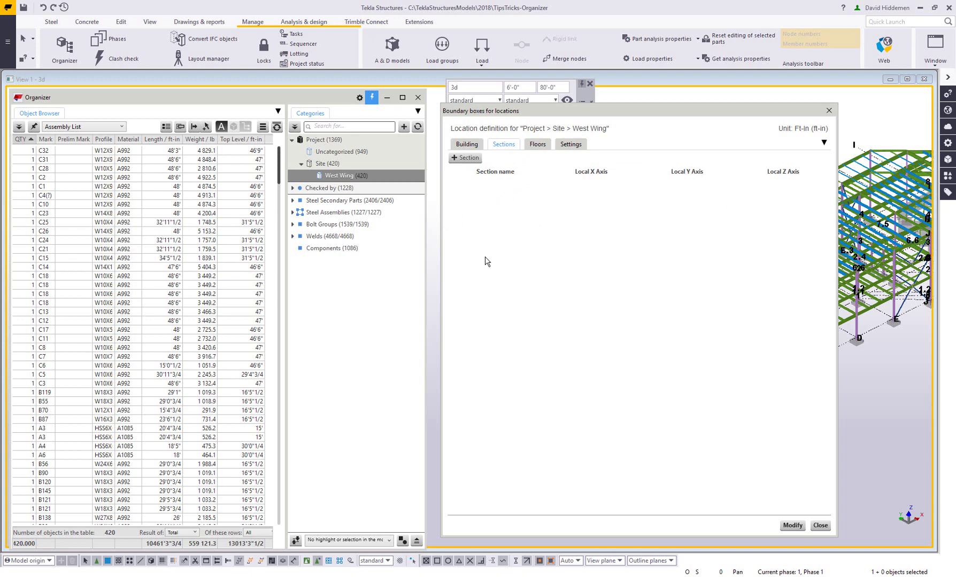
left_click(462, 159)
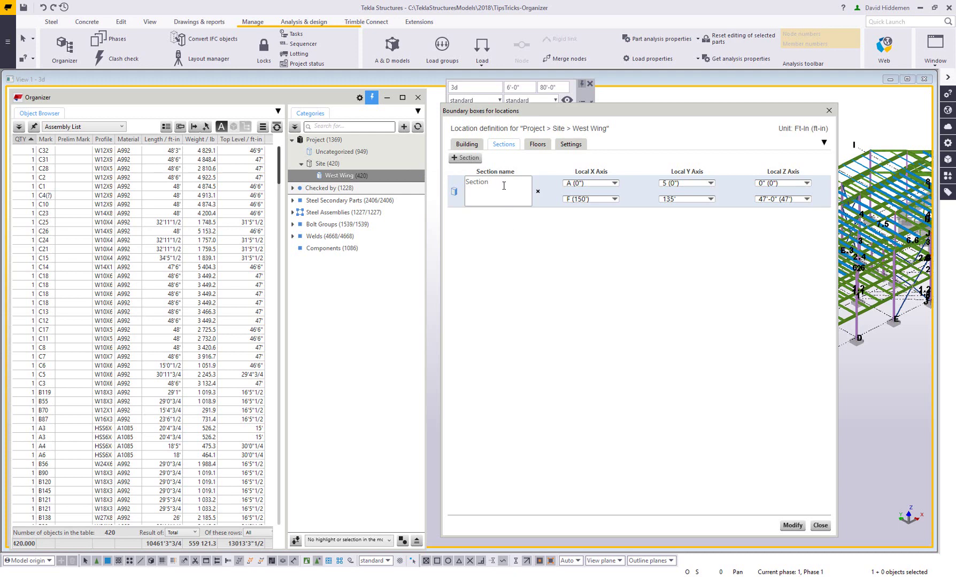
type("1")
left_click(465, 157)
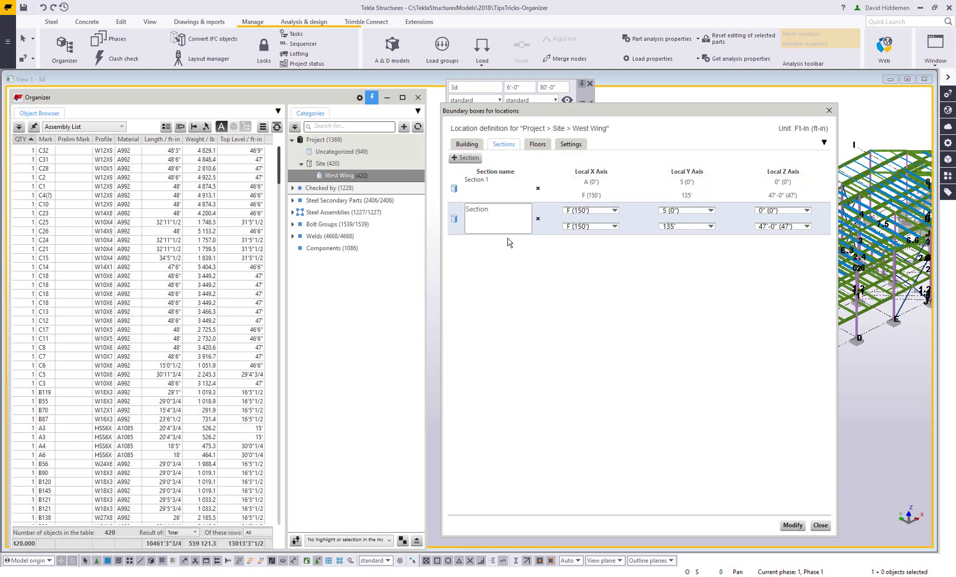
left_click(464, 158)
type("3")
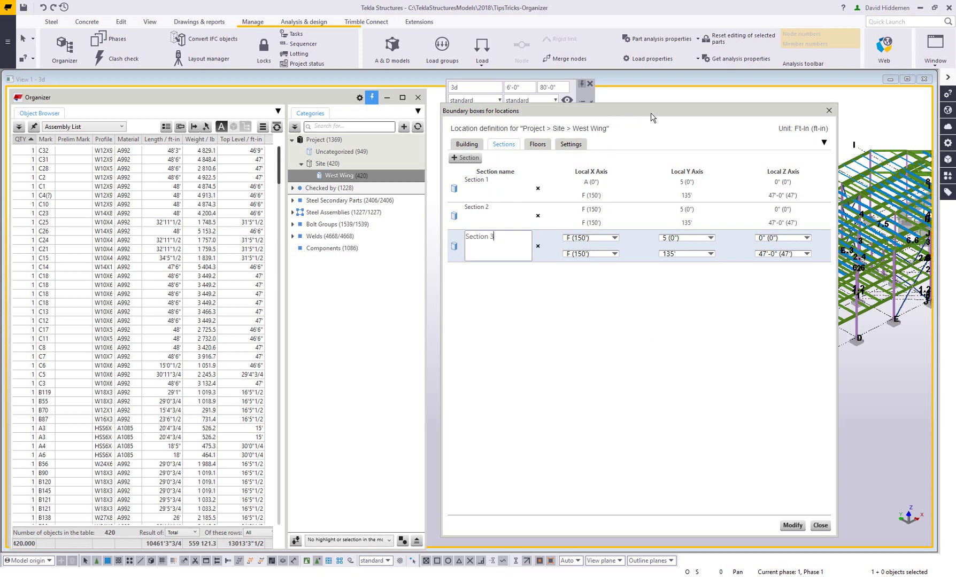
Set the sections' X ranges to grids A–C (0'–60'), C–E (60'–120') and E–F (120'–150')
left_click_drag(653, 117, 425, 116)
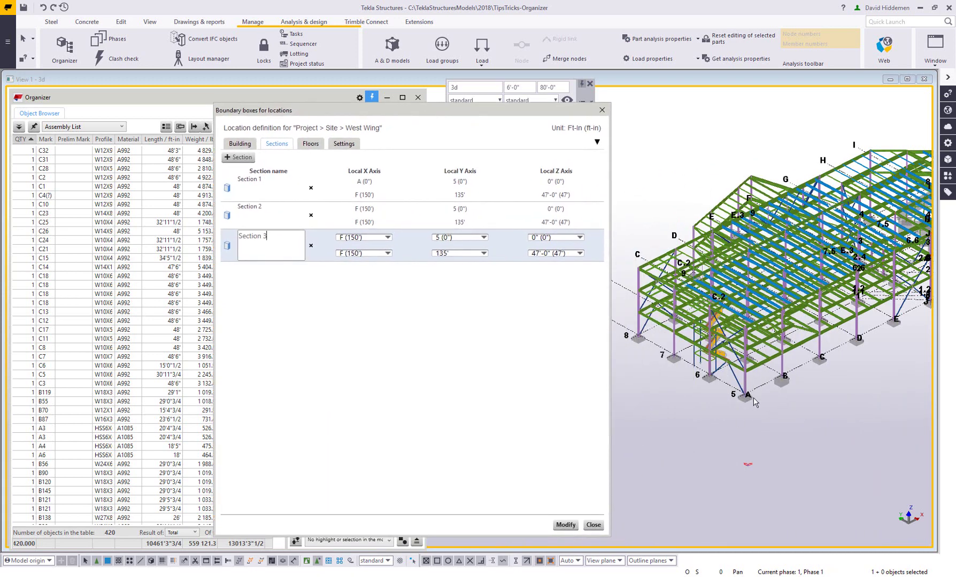
left_click(372, 198)
left_click(374, 199)
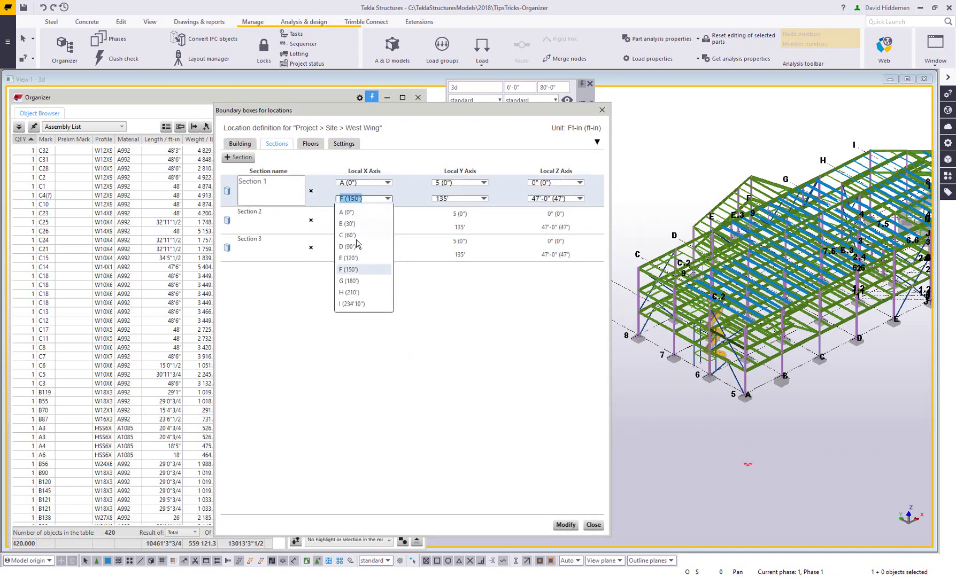
left_click(363, 249)
left_click(382, 224)
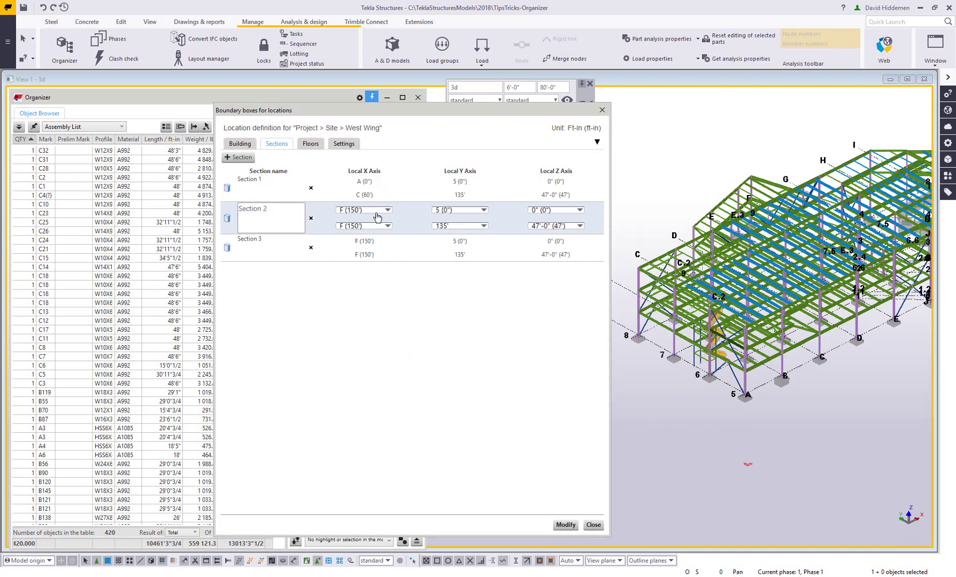
left_click(375, 211)
left_click(361, 250)
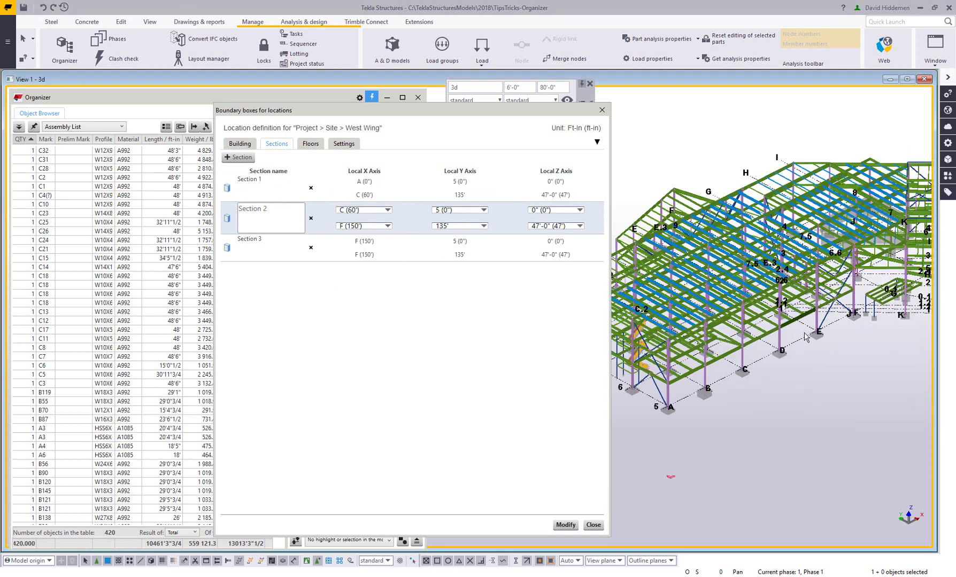
left_click(375, 227)
left_click(352, 287)
left_click(372, 245)
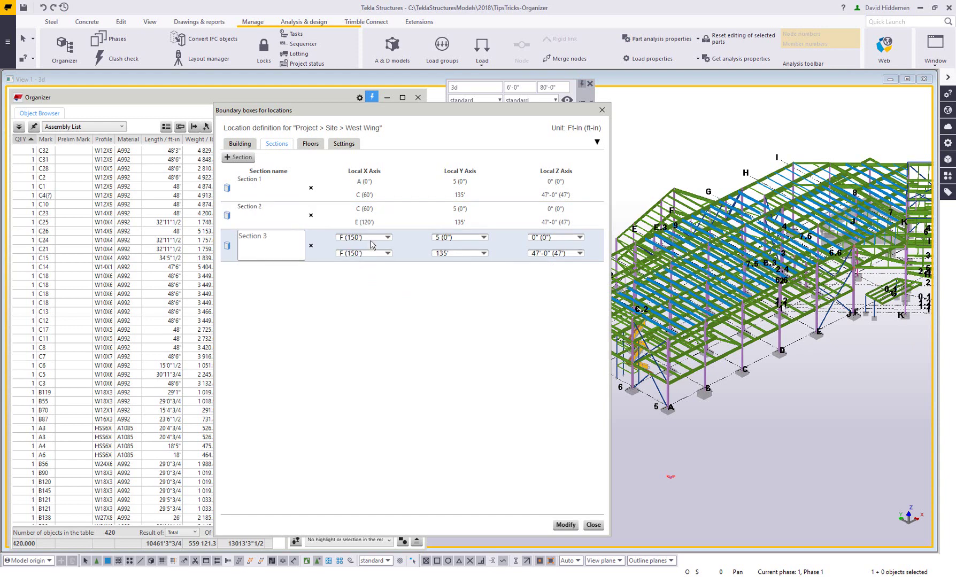
left_click(375, 238)
left_click(352, 297)
left_click_drag(380, 112, 605, 103)
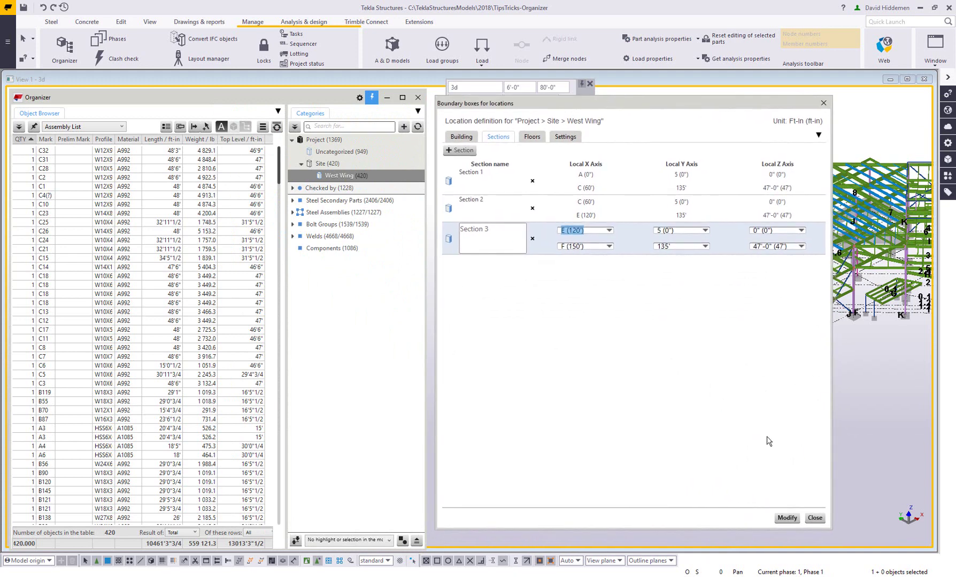
Apply the three sections and preview each section's boundary box in the model
left_click(787, 518)
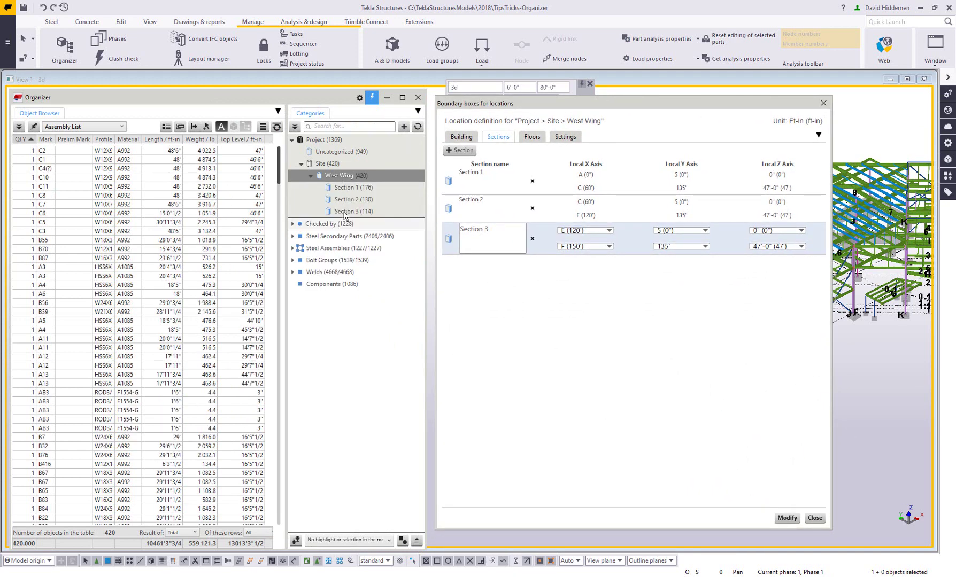
left_click_drag(626, 106, 329, 109)
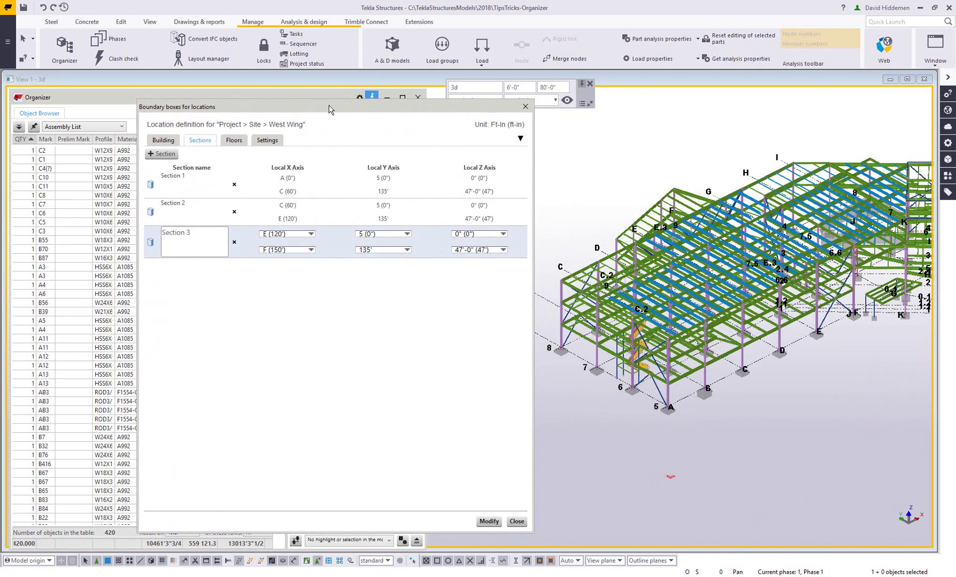
left_click(150, 187)
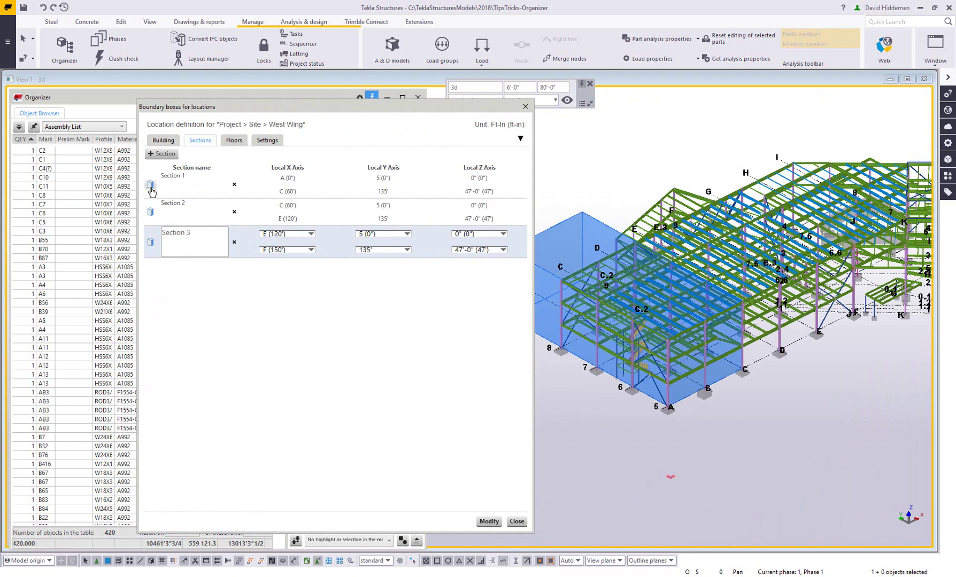
left_click(152, 213)
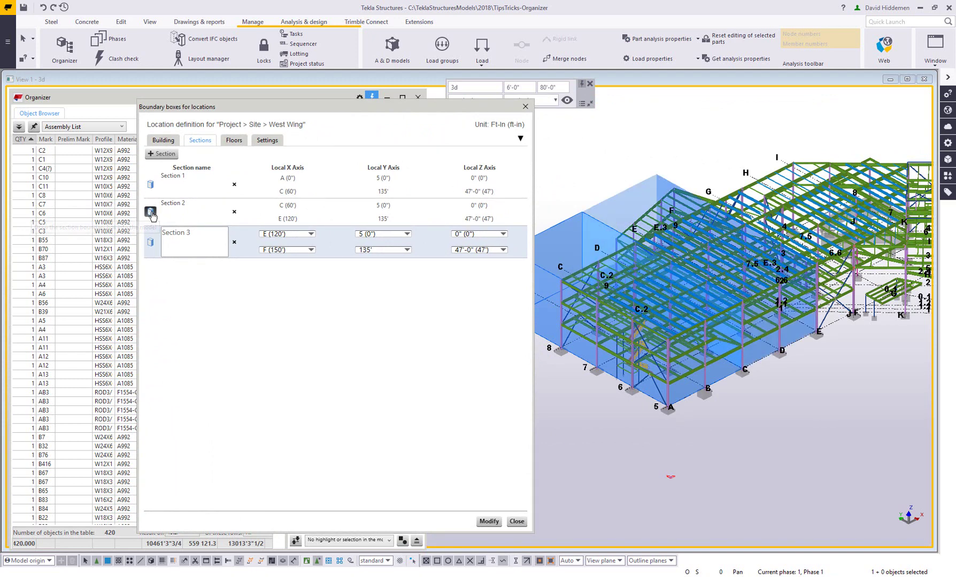
left_click(151, 244)
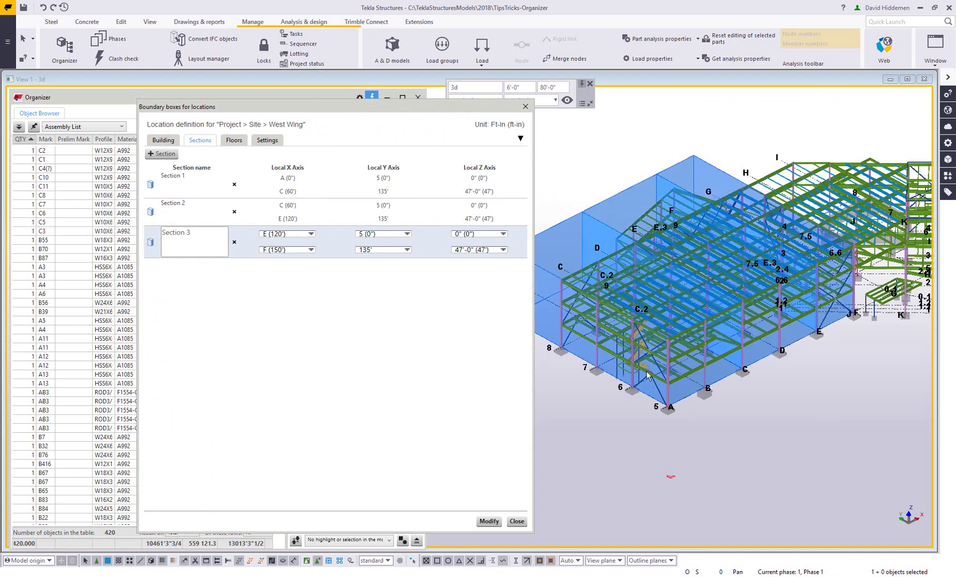
Redraw the model view to clear the section preview box
right_click(610, 455)
left_click(644, 385)
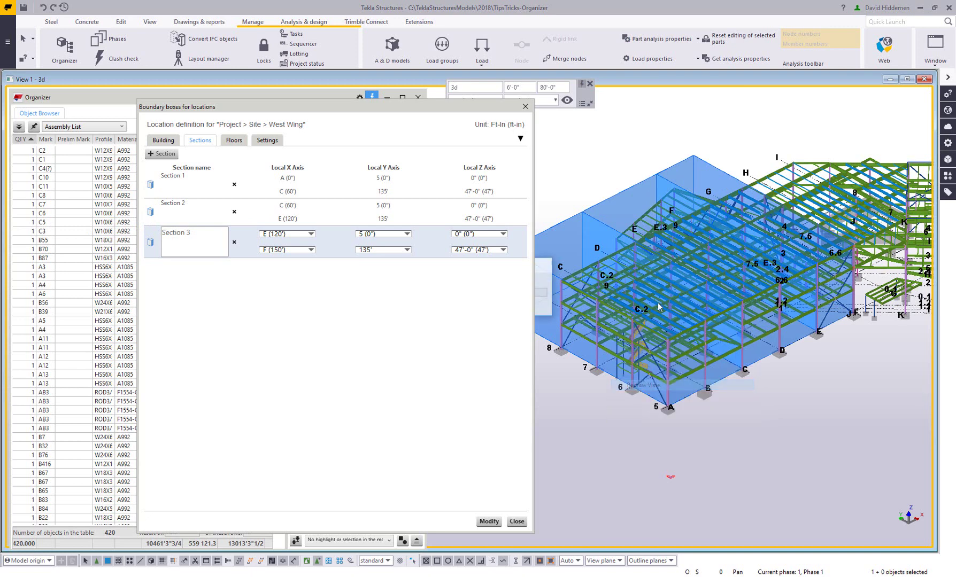
left_click_drag(312, 109, 618, 114)
Create a new floor system for West Wing with floors generated from the grid levels
left_click(543, 146)
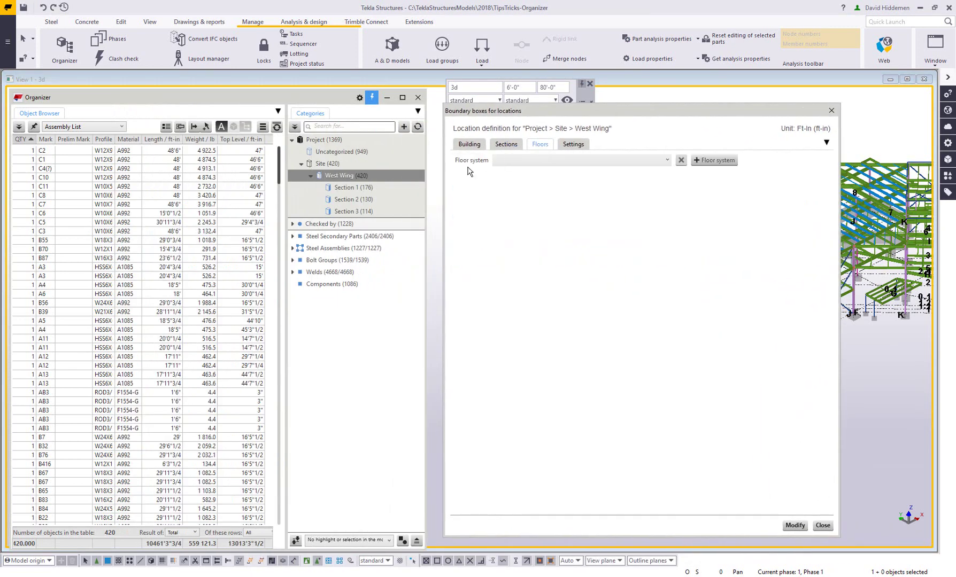
left_click(710, 161)
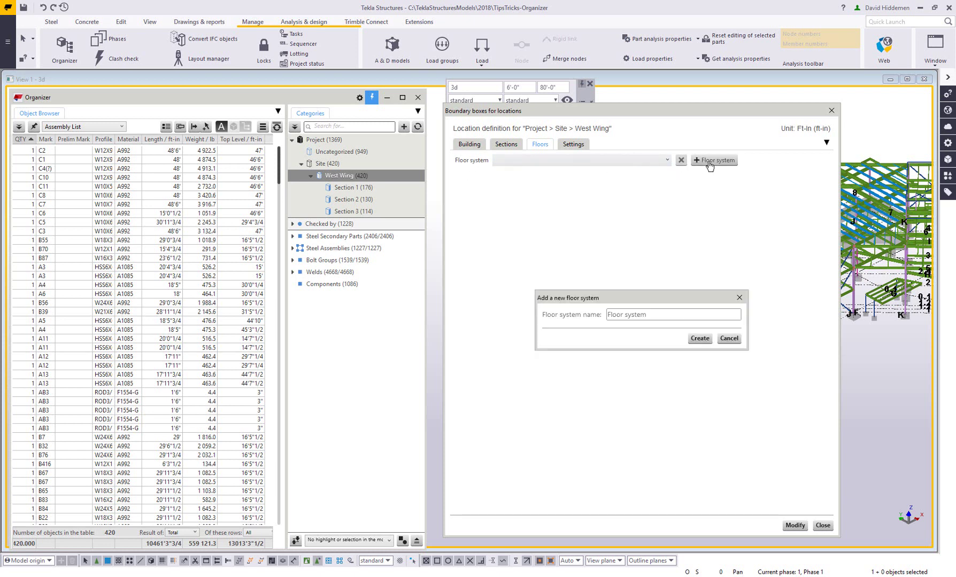
left_click(705, 340)
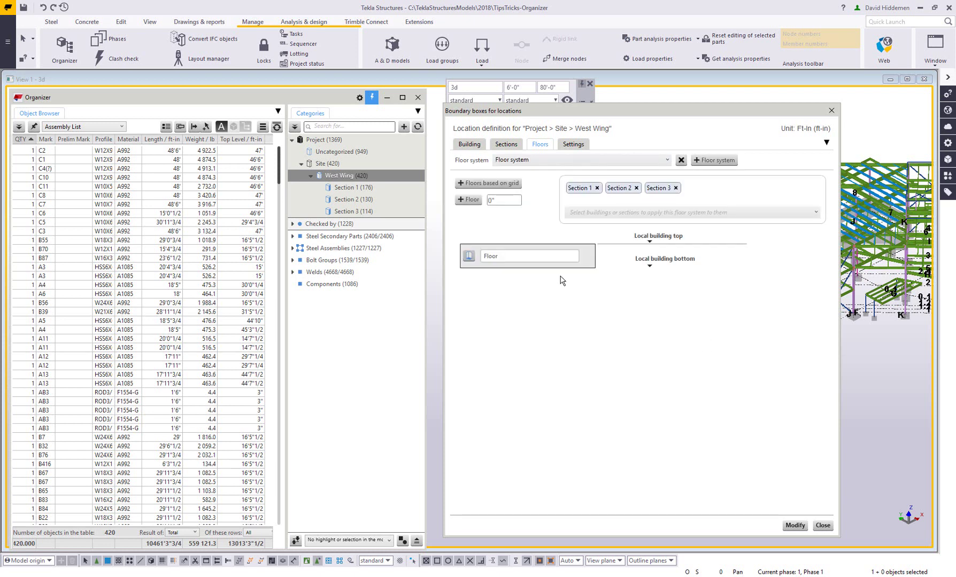
left_click(514, 201)
left_click(489, 183)
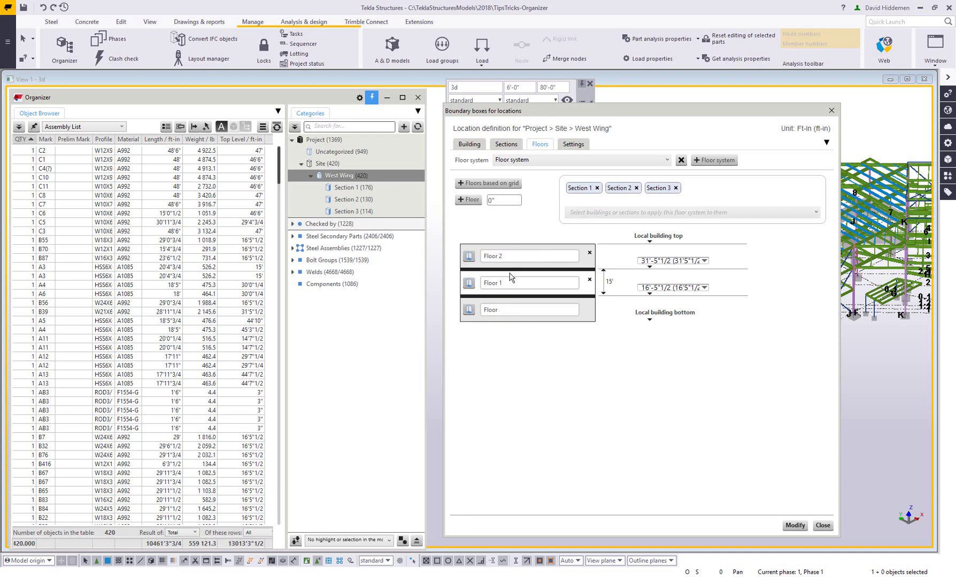
Review the Floor, Floor 1 and Floor 2 names and apply the floor system to the sections
left_click(511, 310)
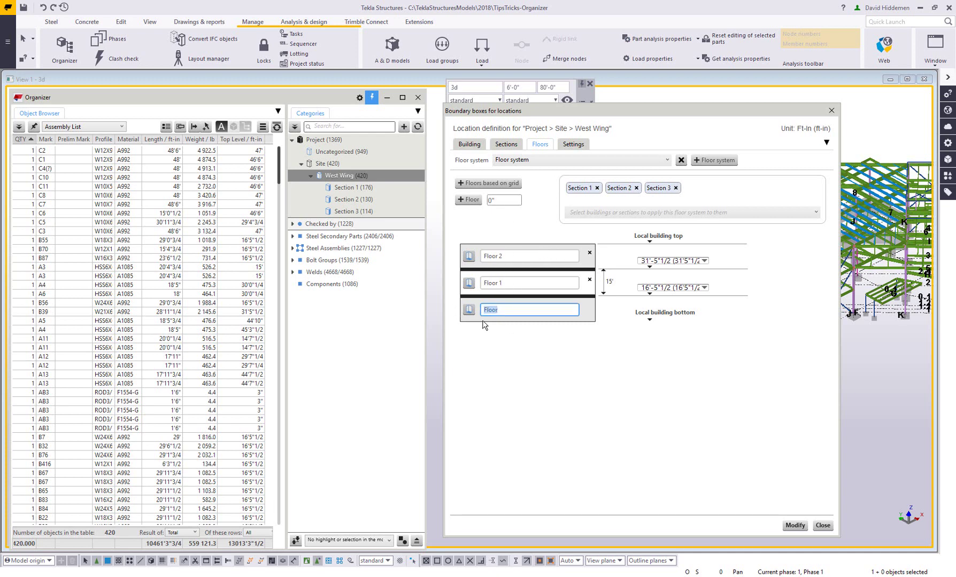
left_click(512, 284)
left_click(522, 257)
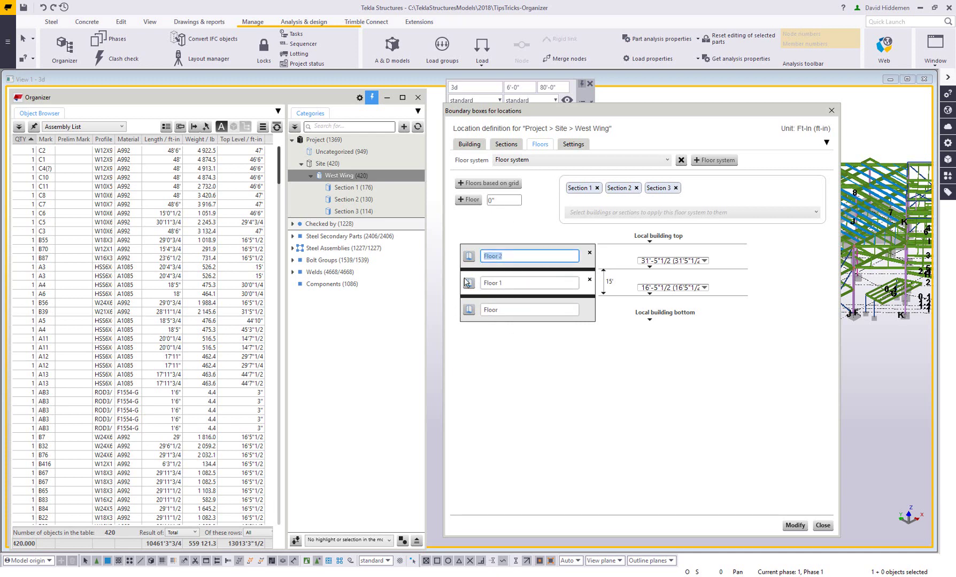
left_click(514, 260)
left_click(521, 285)
left_click(523, 314)
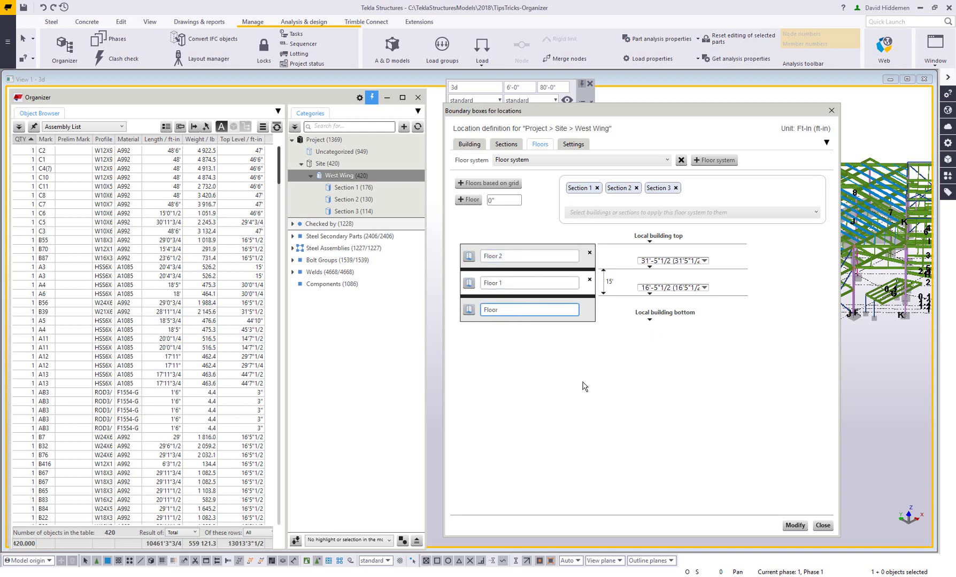
left_click(795, 526)
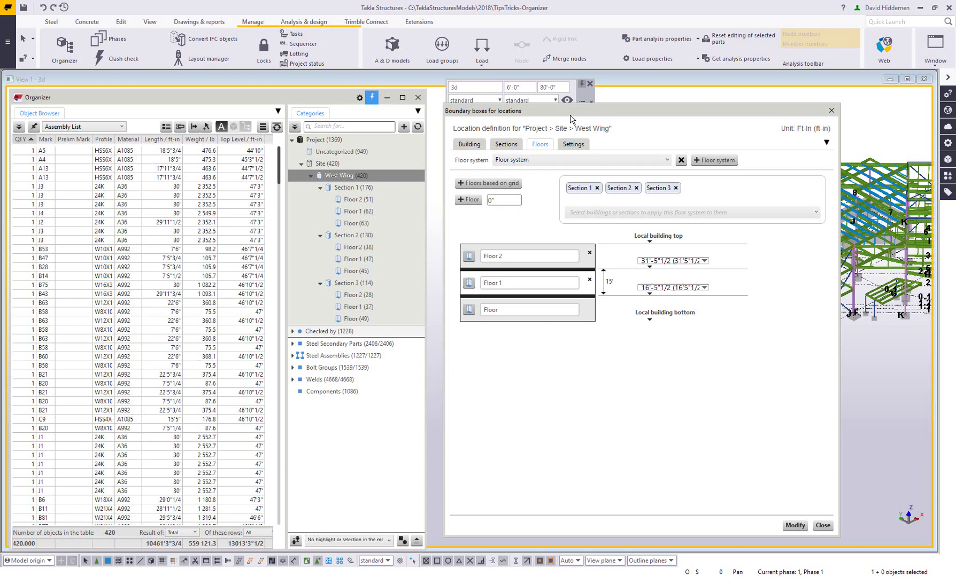
Preview the Floor, Floor 1 and Floor 2 boundary boxes, then save the floor definitions and close
left_click_drag(570, 119, 258, 122)
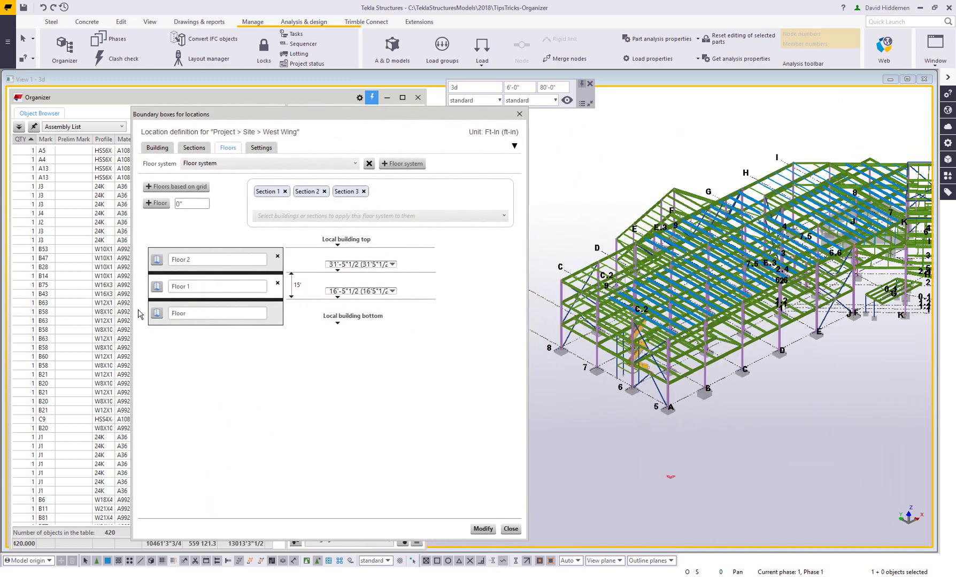
left_click(157, 314)
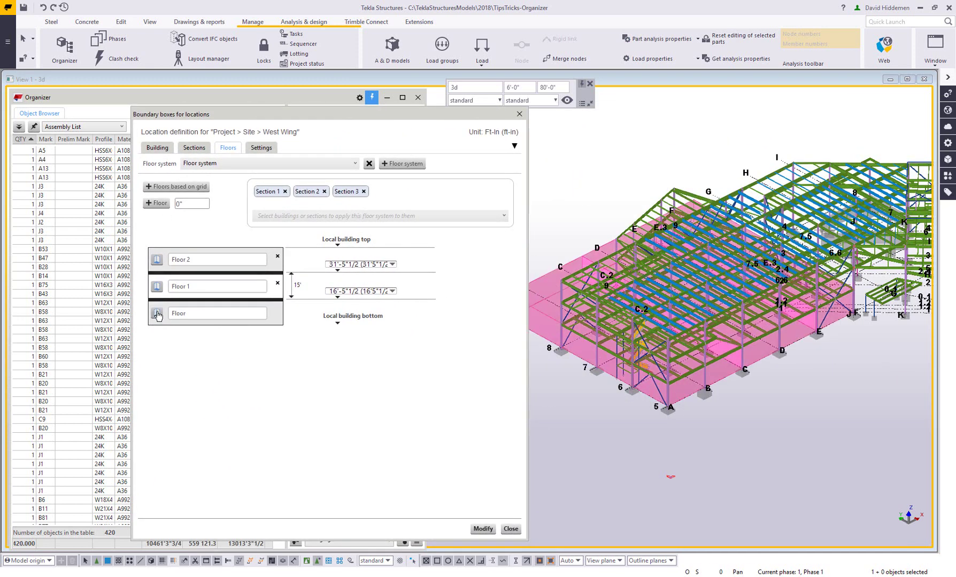
left_click(156, 289)
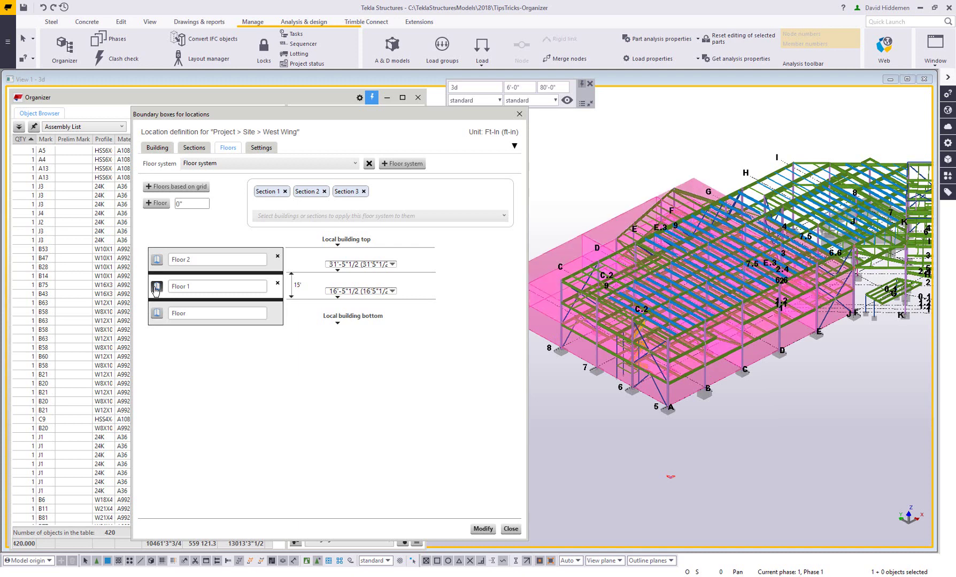
left_click(157, 266)
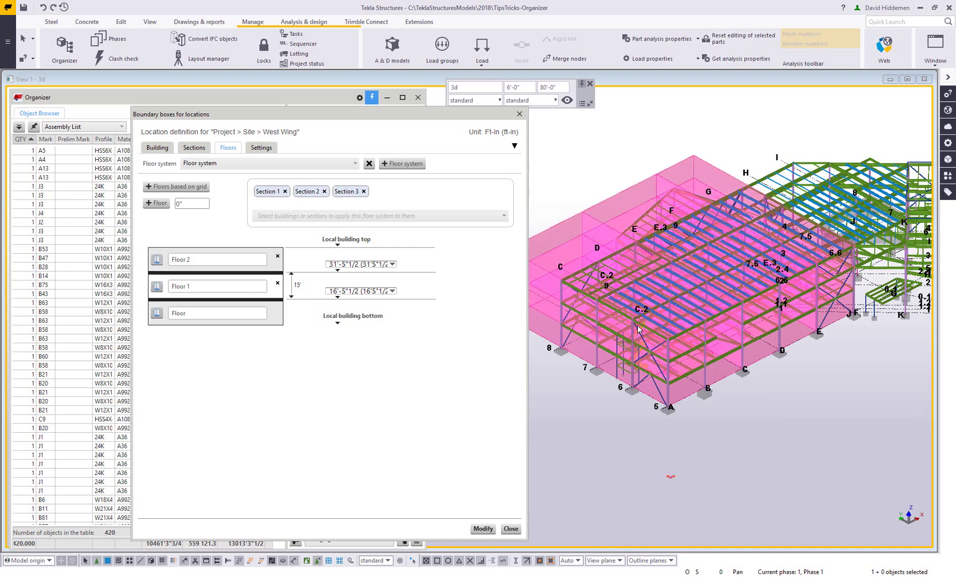
mouse_move(594, 297)
middle_mouse_down("ctrl")
mouse_move(624, 298)
mouse_move(594, 308)
middle_mouse_up("ctrl")
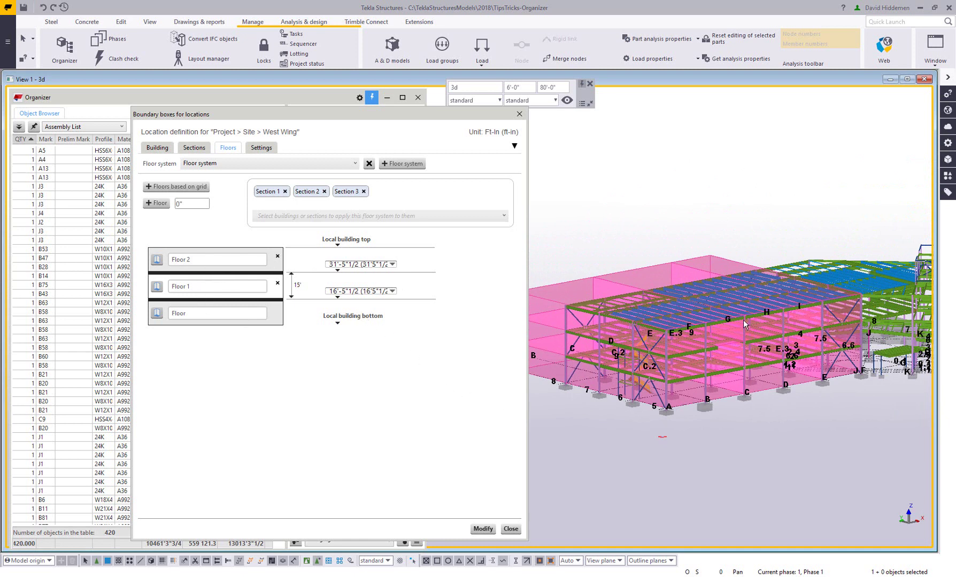
left_click(483, 528)
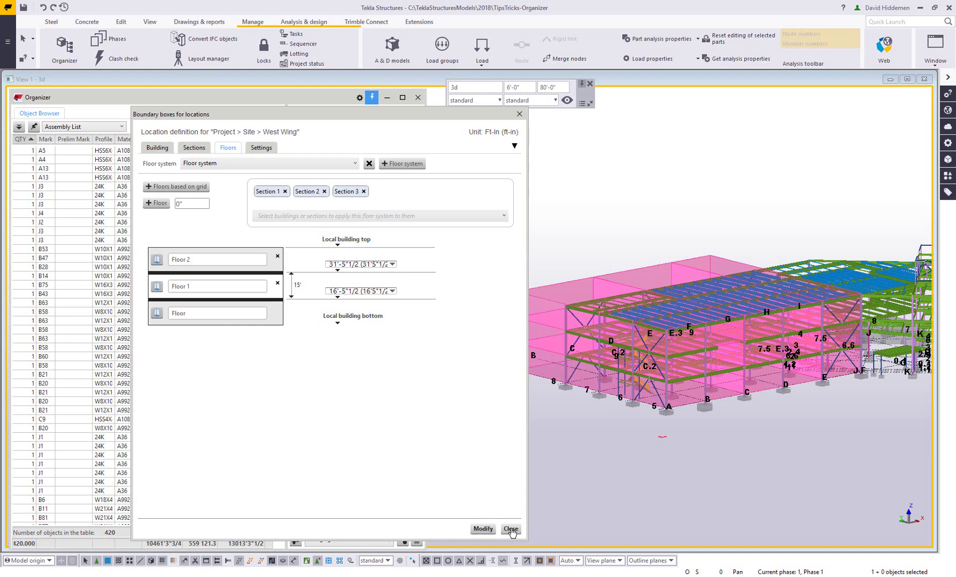
left_click(510, 529)
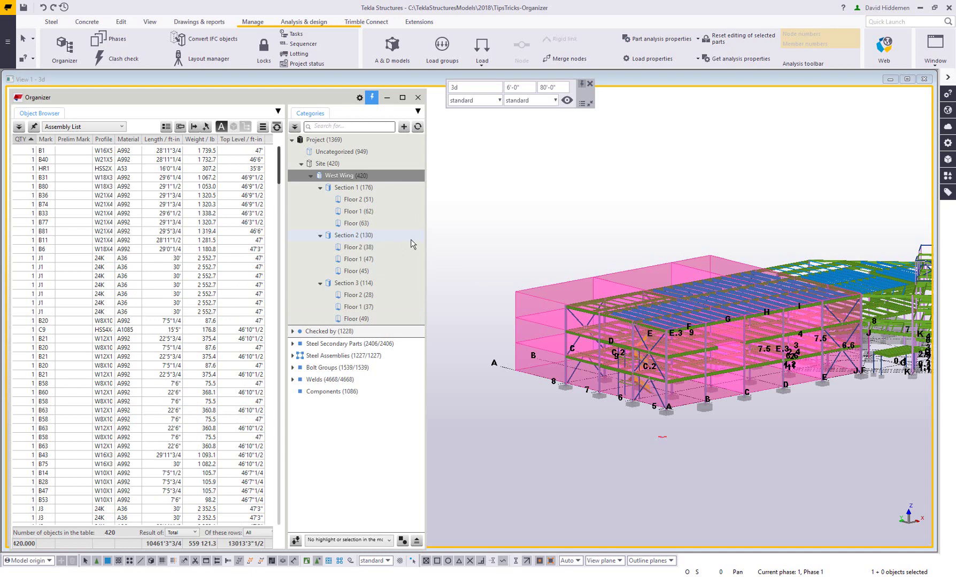
Redraw the view, set the Organizer to select objects, and select Section 1's Floor 1 (62 objects)
right_click(595, 448)
left_click(635, 505)
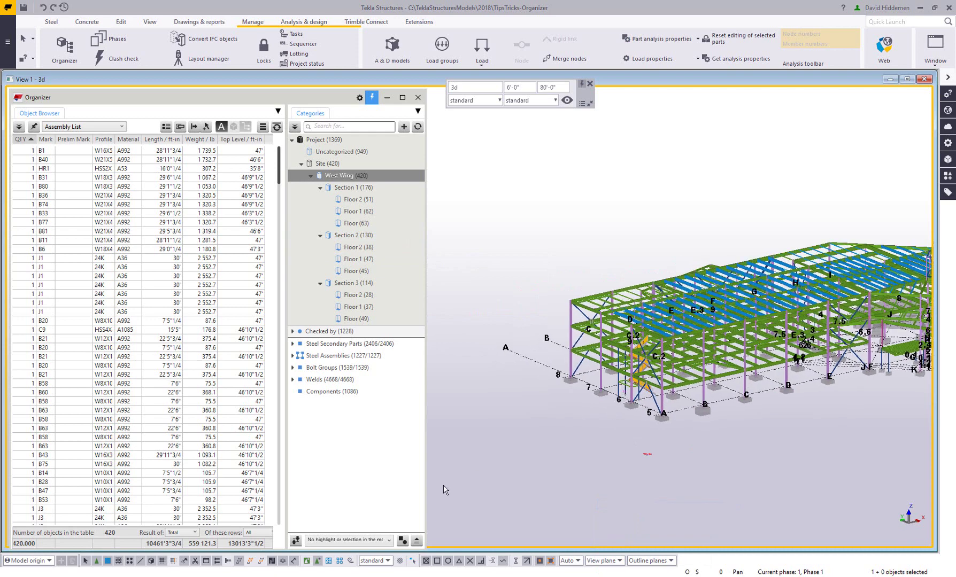
left_click(357, 541)
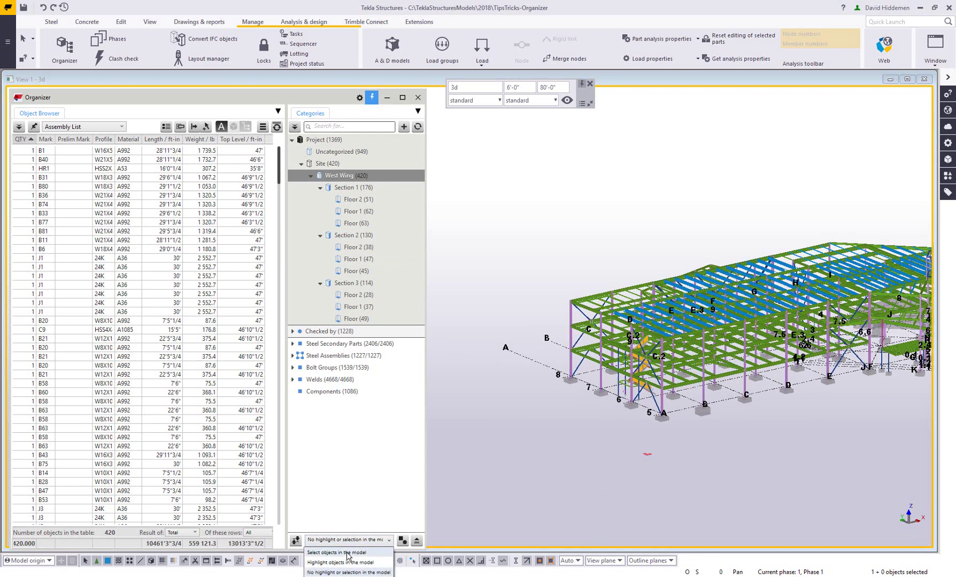
left_click(347, 553)
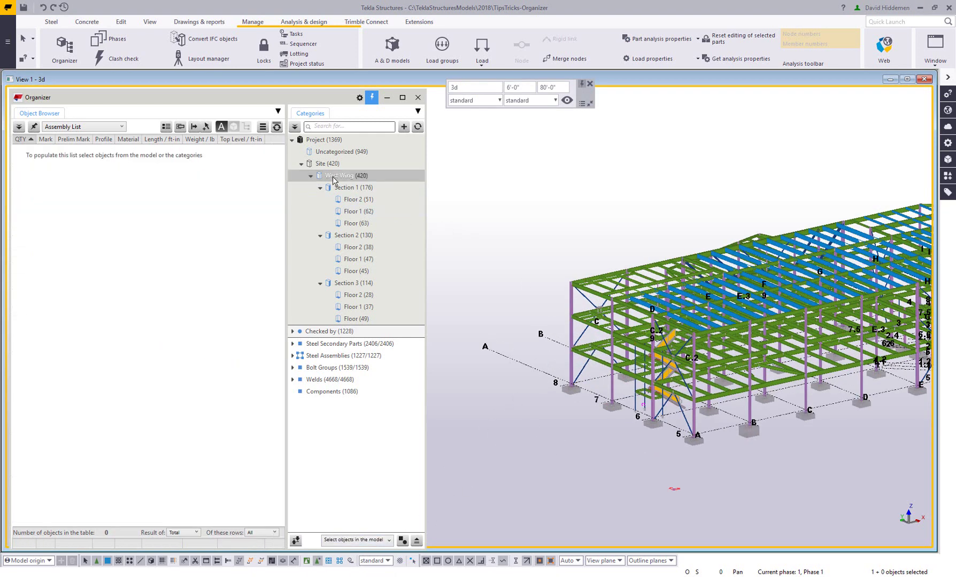
left_click(355, 213)
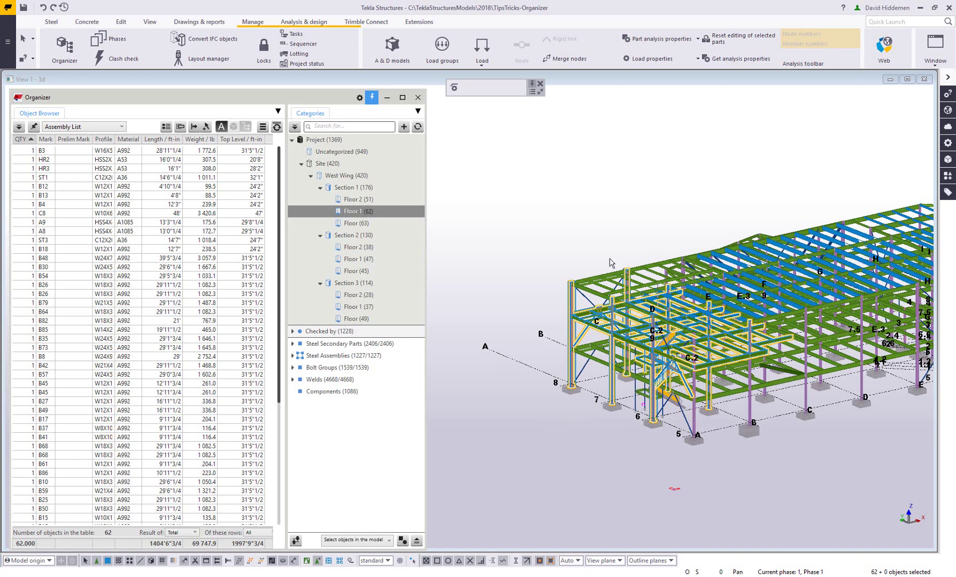
Narrow Section 1 Floor 1 to its 45 BEAM steel assemblies, totalling 38,658.9 lb
scroll(674, 353, "up", 1)
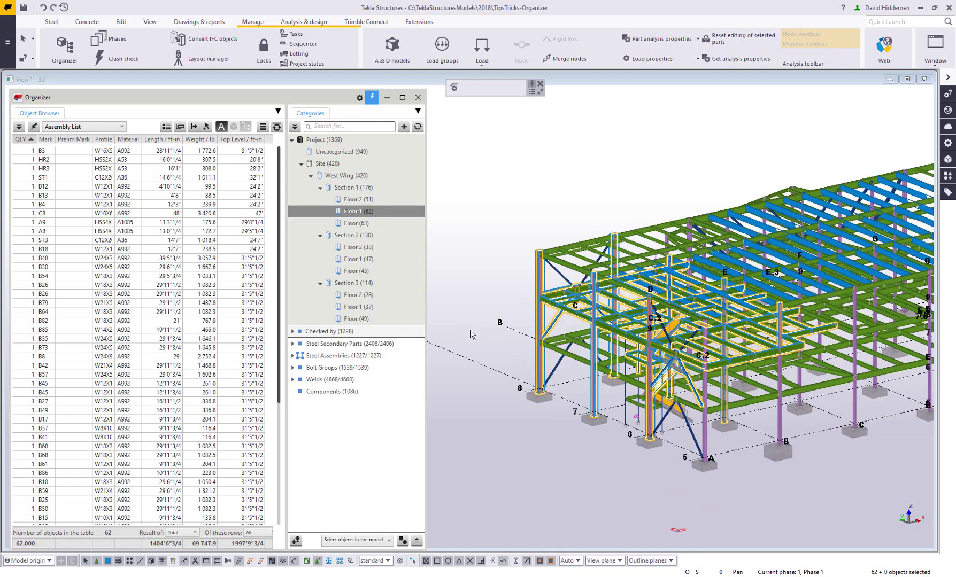
left_click(293, 356)
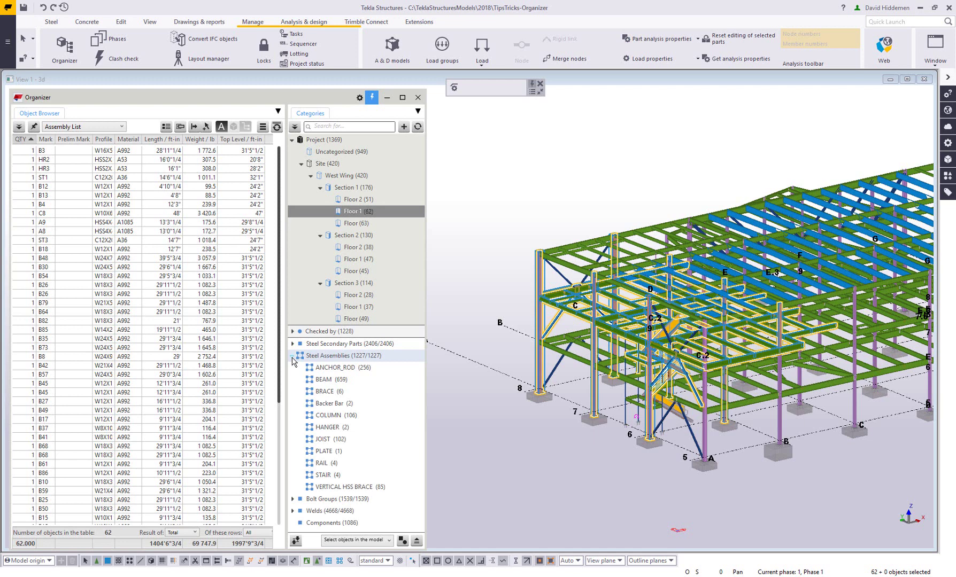
left_click(347, 381)
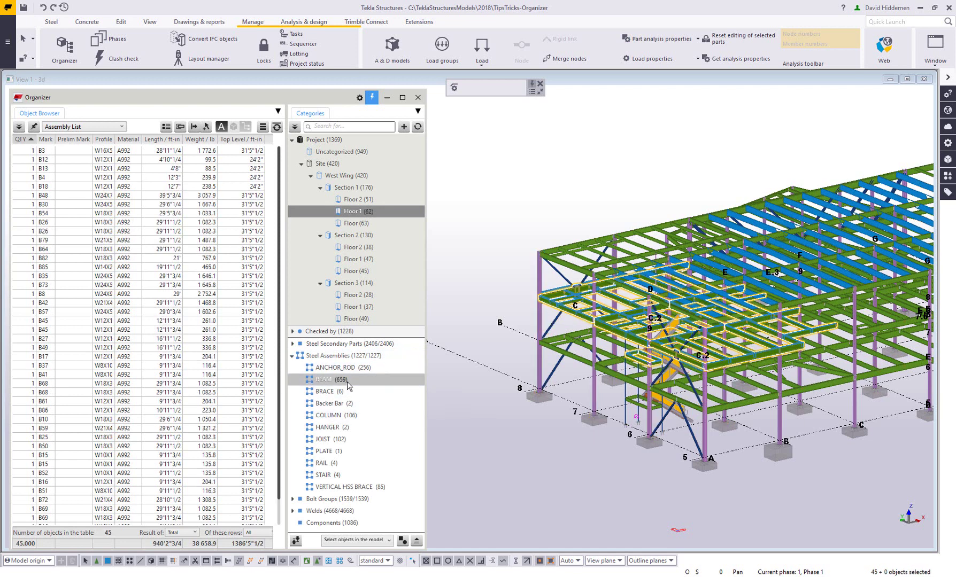